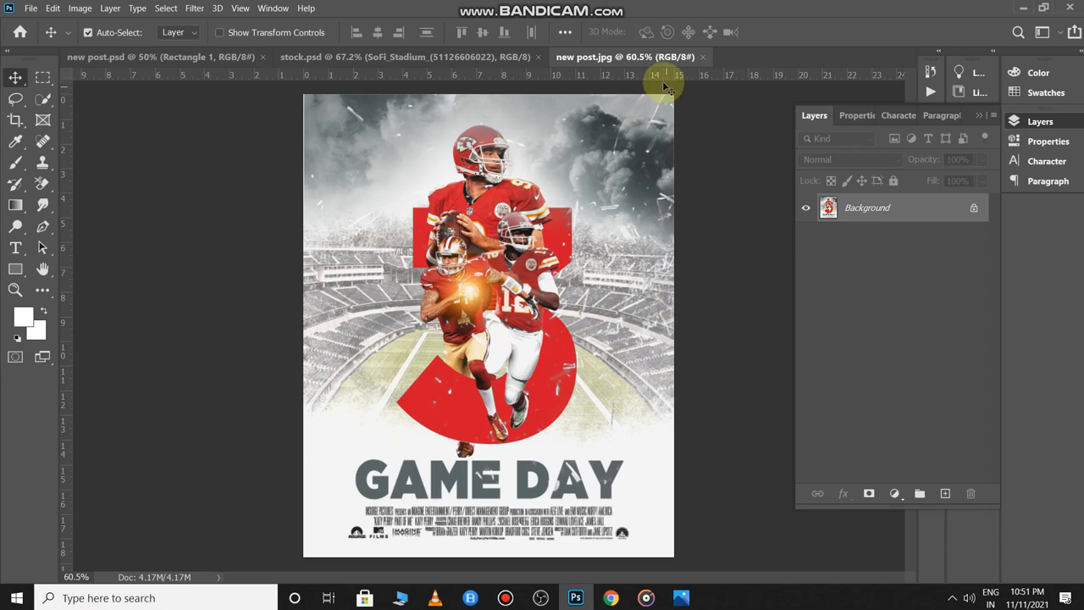
- Close new post.jpg and select the SoFi_Stadium layer in stock.psd
left_click(704, 57)
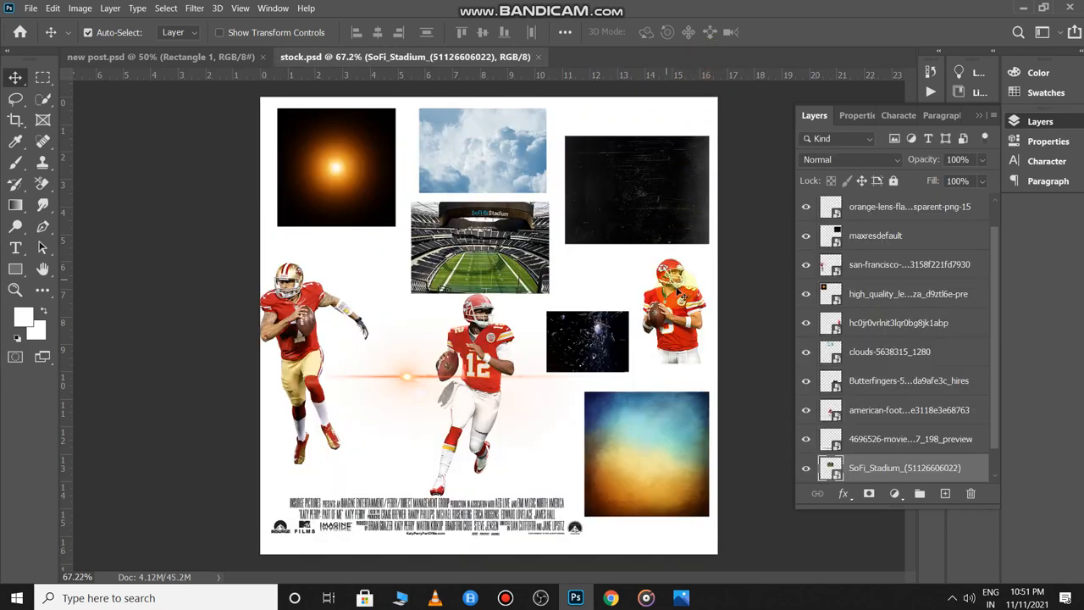
left_click(745, 303)
scroll(655, 340, "up", 4)
scroll(656, 341, "down", 5)
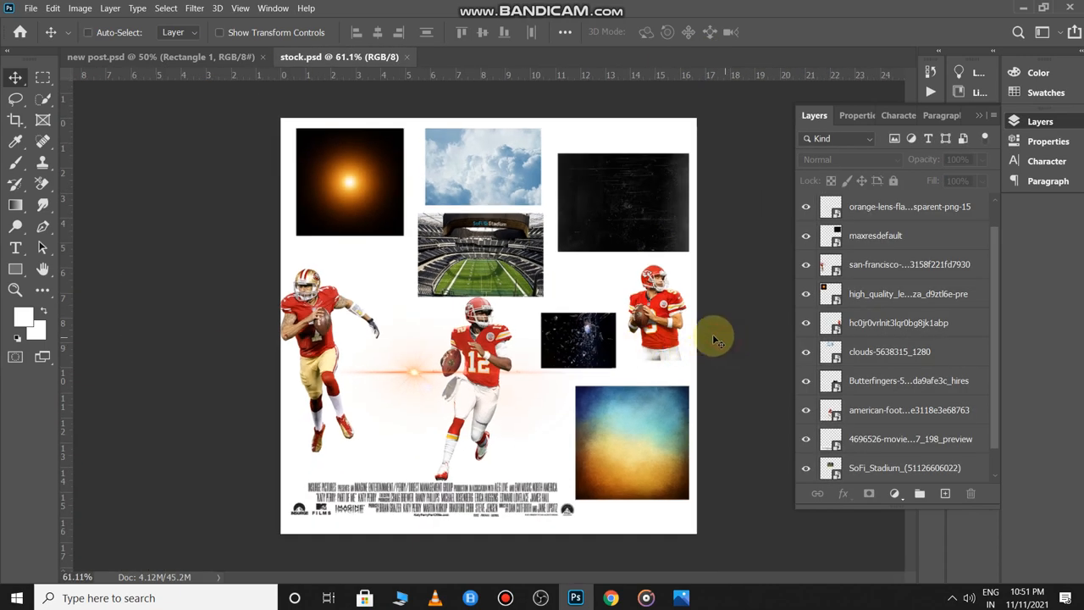
key("ctrl")
left_click(460, 264)
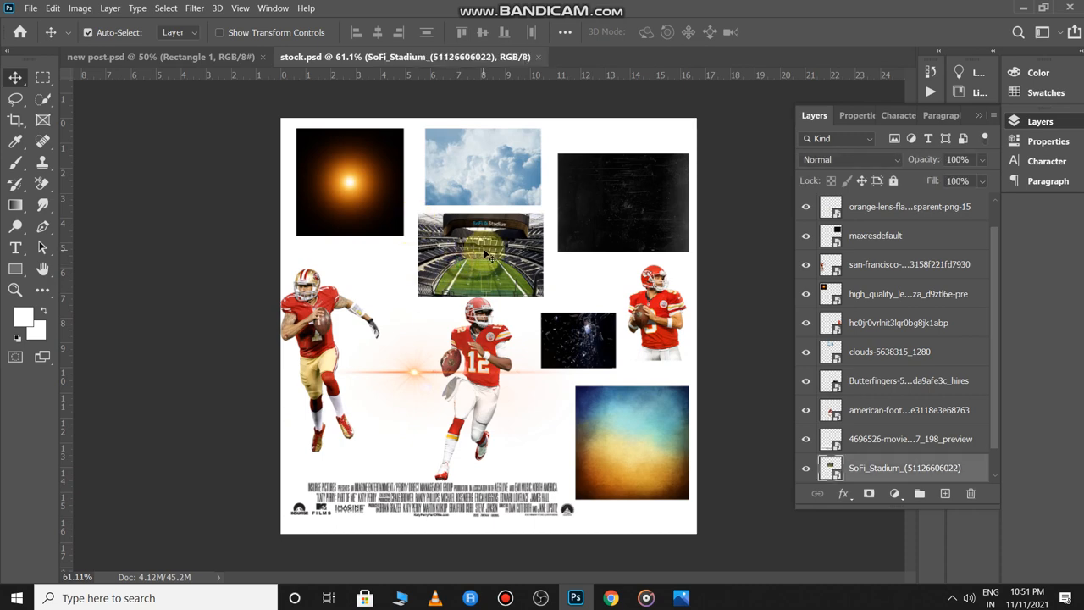
- Copy the SoFi_Stadium layer into new post.psd and scale it to about 163%, spanning the page width
left_click_drag(485, 250, 464, 291)
key("ctrl+t")
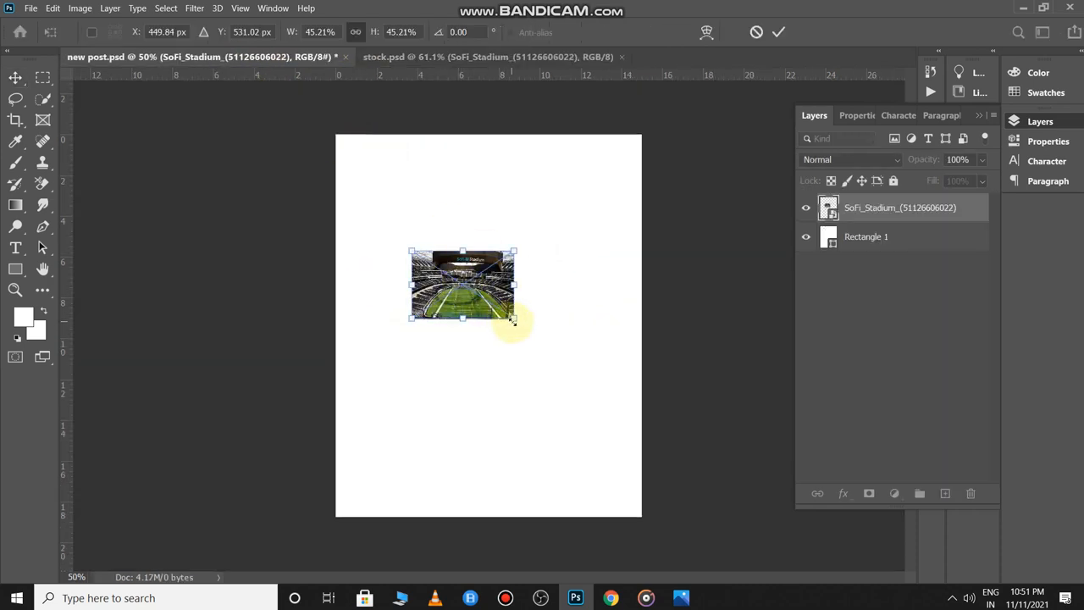
left_click_drag(512, 320, 671, 424)
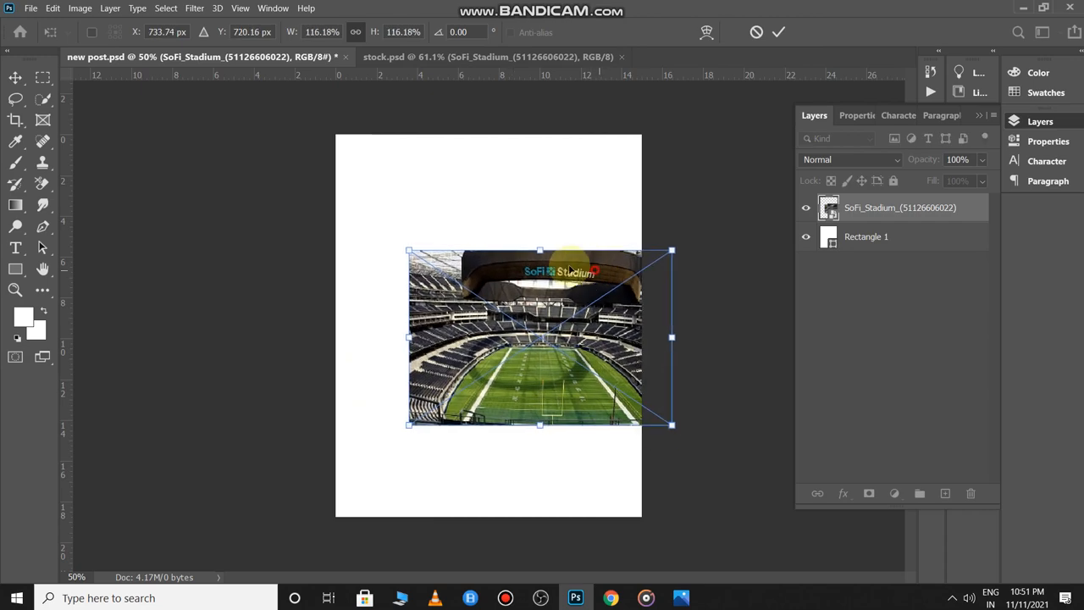
left_click_drag(570, 269, 498, 244)
mouse_move(598, 310)
left_mouse_down()
mouse_move(661, 335)
mouse_move(597, 324)
left_mouse_up()
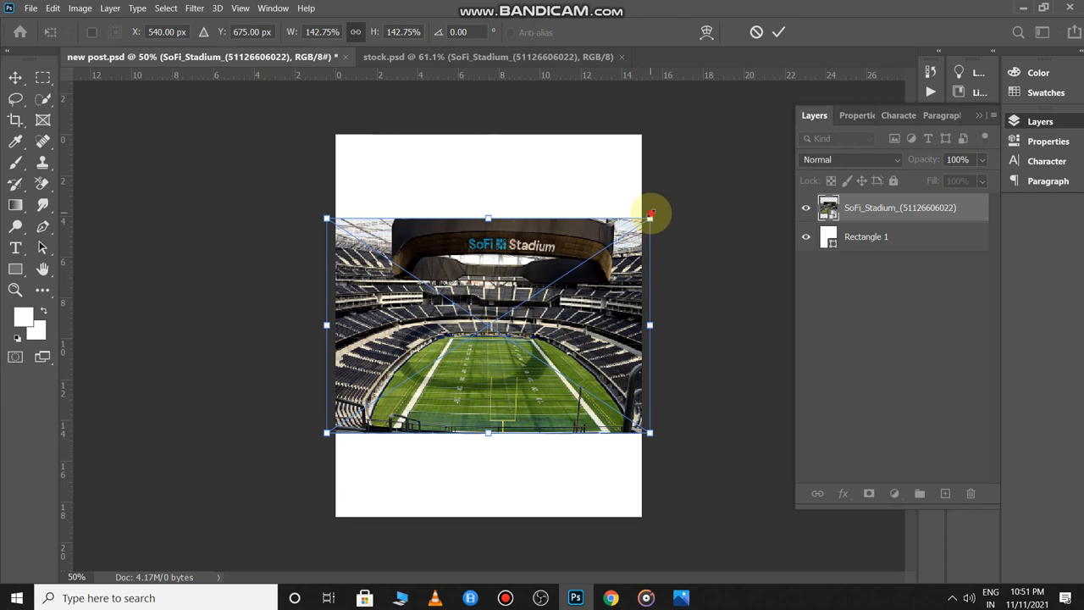
left_click_drag(651, 214, 696, 184)
left_click_drag(595, 290, 573, 306)
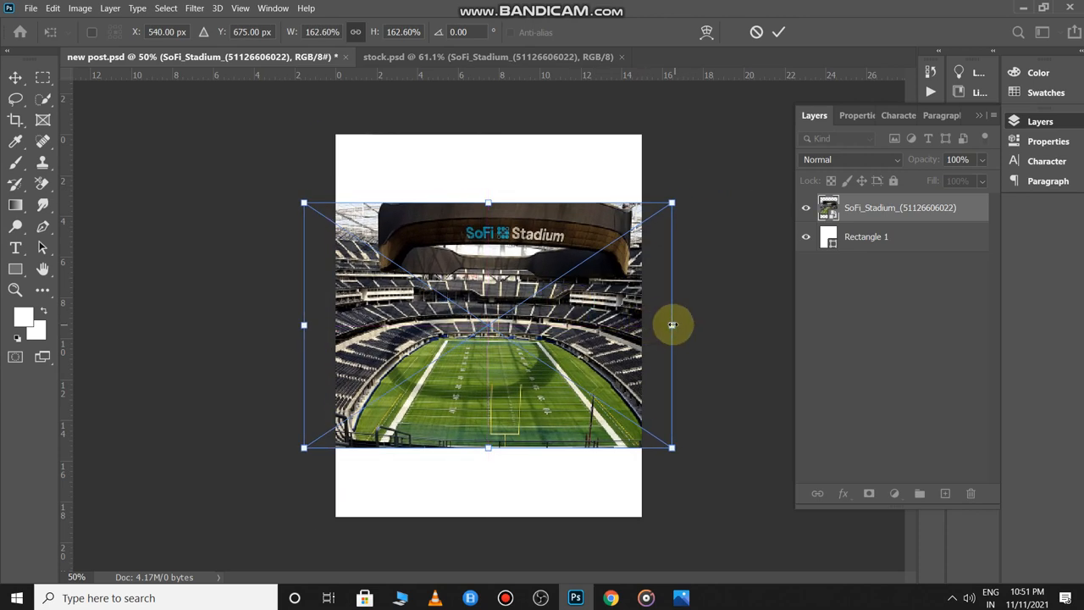
left_click_drag(673, 325, 721, 326)
left_click_drag(627, 335, 594, 335)
key("Return")
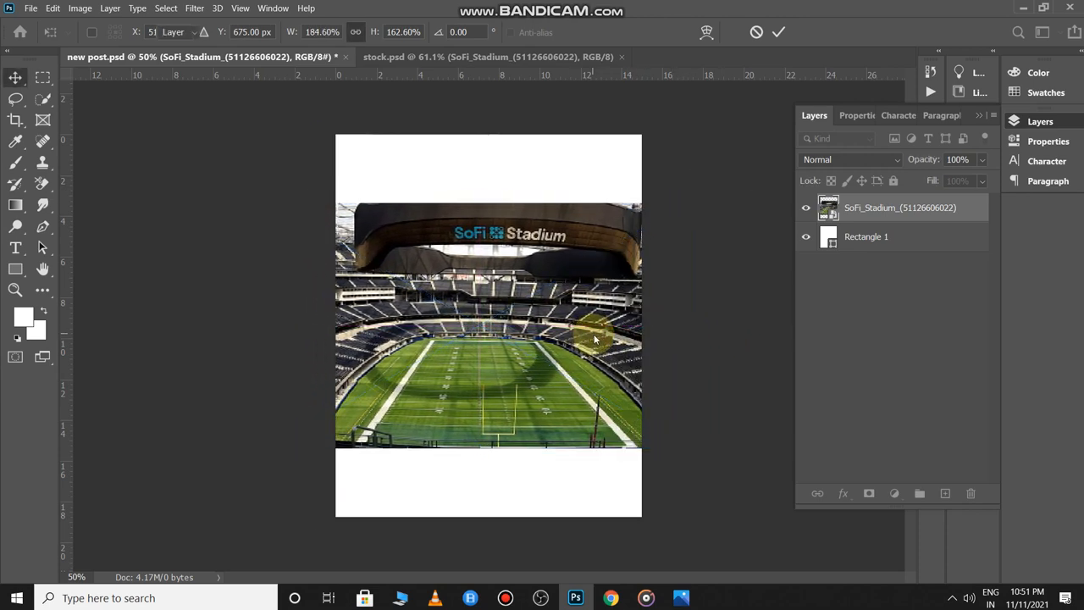
- Add a layer mask to the stadium layer and fill it black with the Paint Bucket
left_click(868, 494)
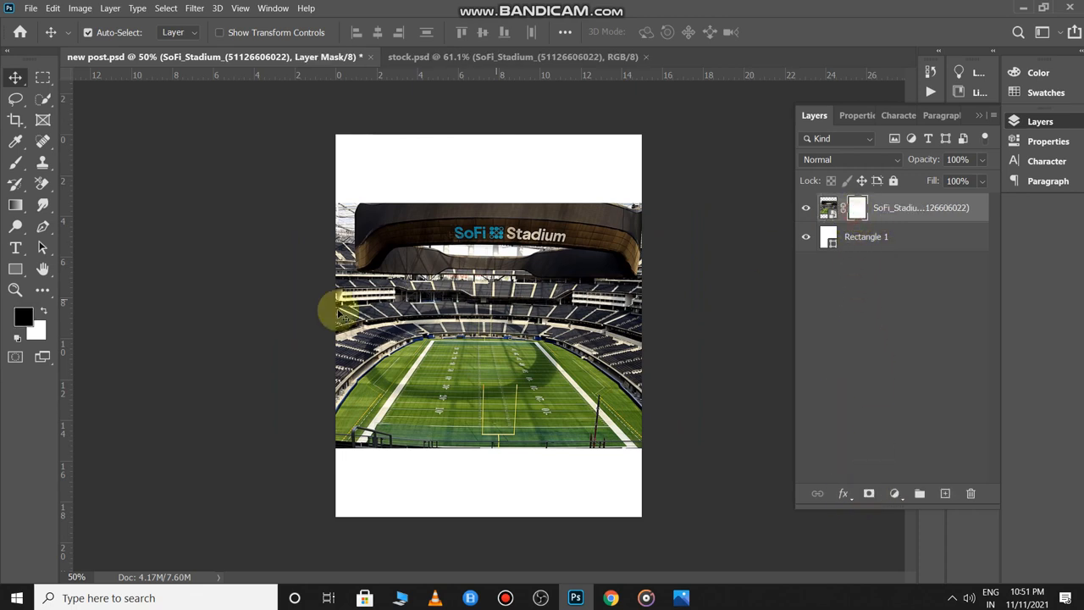
left_click(15, 205)
right_click(9, 212)
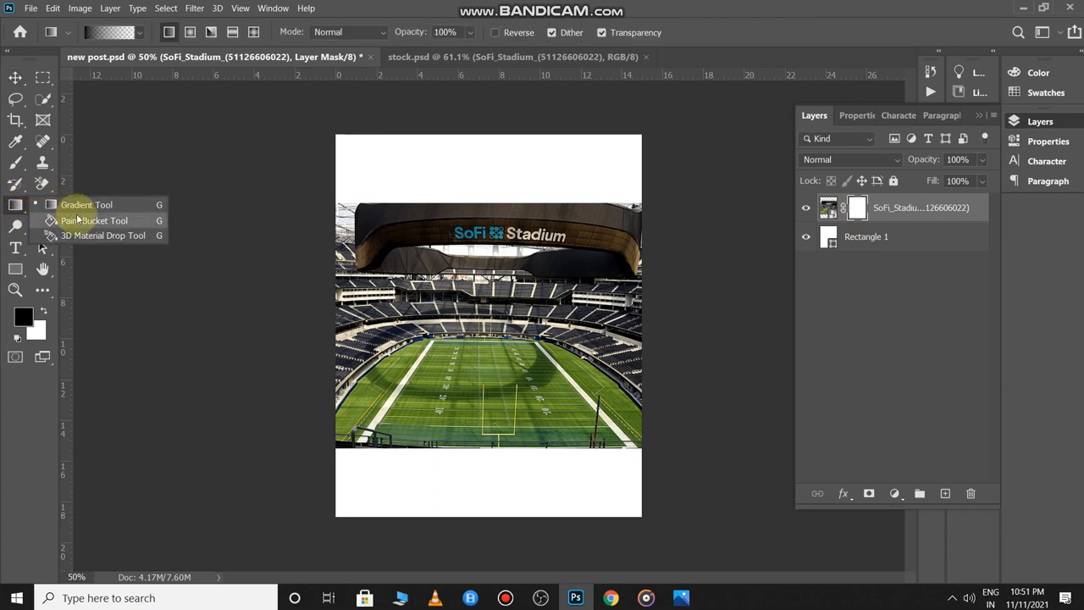
left_click(76, 219)
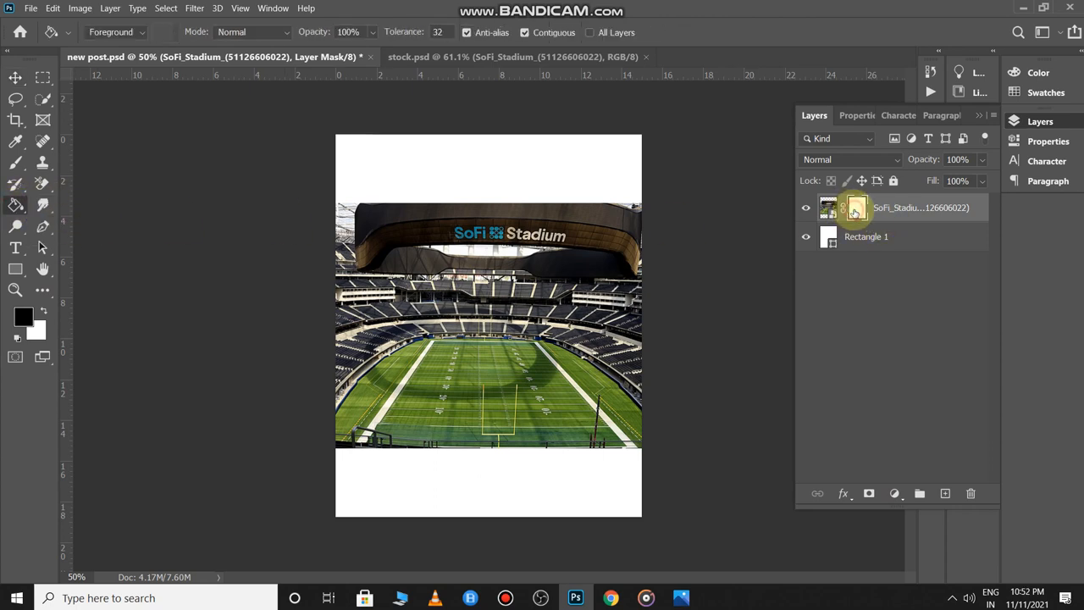
left_click(552, 249)
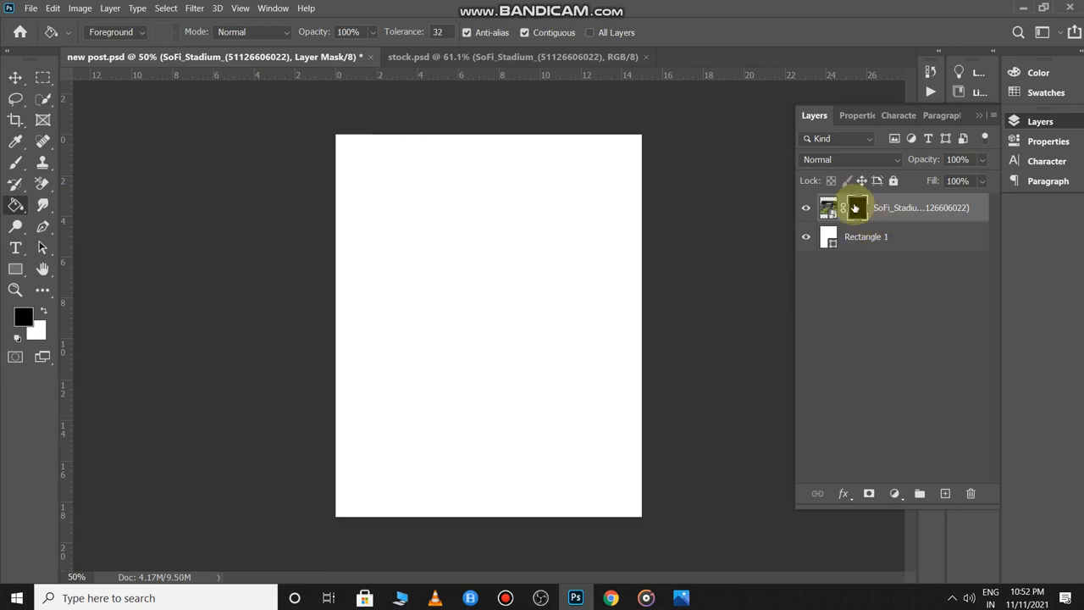
- Set up a 600 px splatter brush painting in white
key("b")
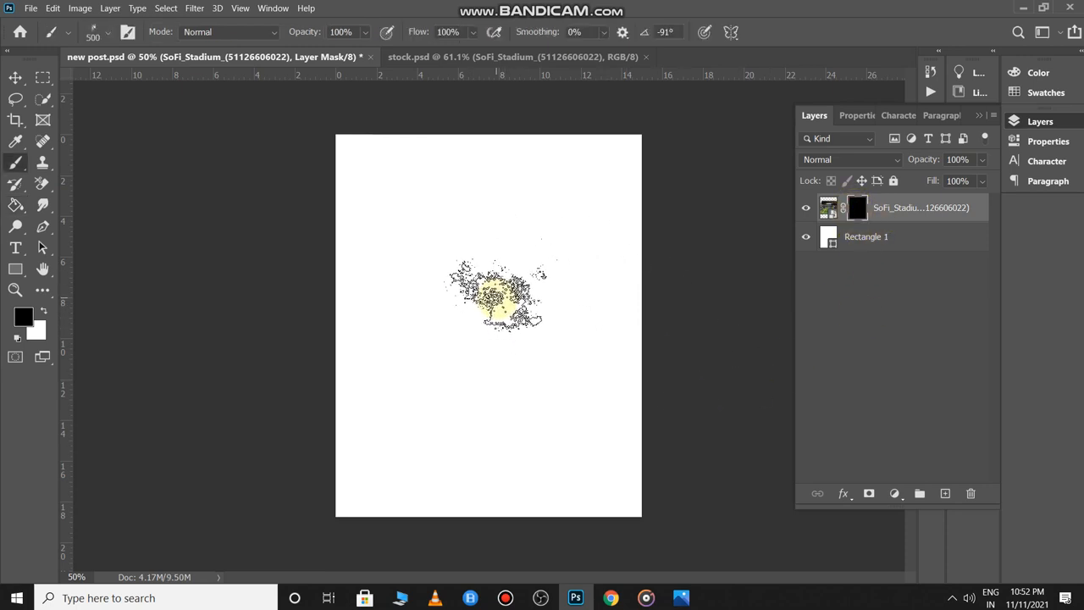
key("bracketleft")
key("bracketleft")
key("bracketright")
key("bracketright")
key("bracketright")
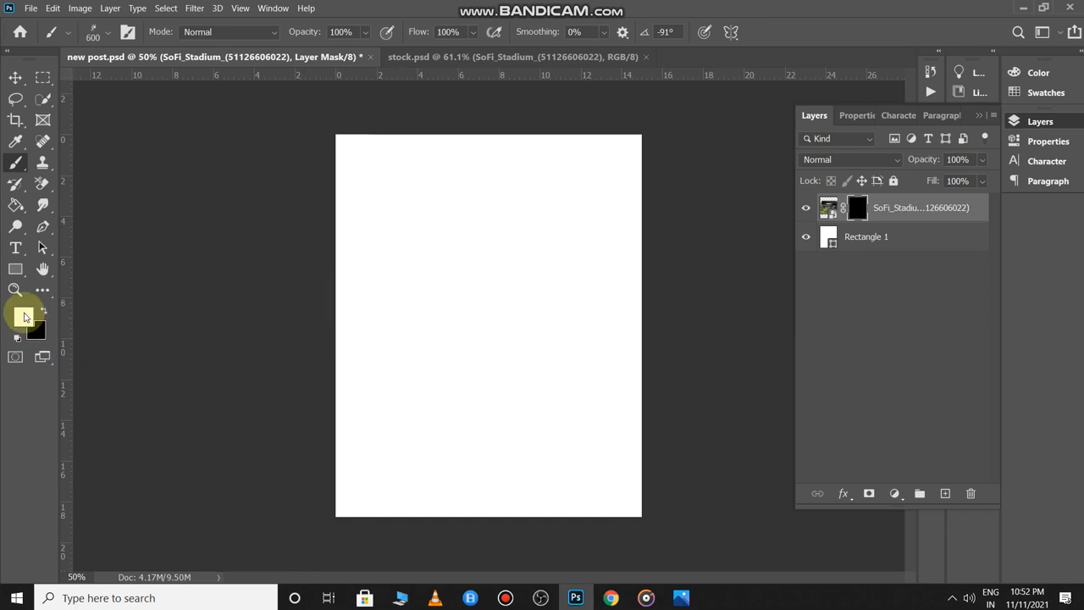
left_click(43, 311)
- Paint white splatter strokes on the mask to reveal the stadium across the page middle
mouse_move(285, 326)
left_mouse_down()
mouse_move(363, 298)
mouse_move(608, 322)
mouse_move(591, 300)
mouse_move(366, 315)
mouse_move(372, 304)
mouse_move(324, 312)
mouse_move(353, 300)
mouse_move(326, 294)
mouse_move(383, 296)
mouse_move(353, 306)
mouse_move(485, 282)
mouse_move(614, 296)
mouse_move(588, 302)
mouse_move(650, 319)
mouse_move(632, 334)
mouse_move(385, 352)
mouse_move(320, 379)
mouse_move(565, 340)
mouse_move(441, 344)
mouse_move(408, 366)
mouse_move(509, 353)
mouse_move(501, 349)
mouse_move(533, 357)
mouse_move(574, 329)
mouse_move(593, 336)
mouse_move(607, 366)
mouse_move(662, 385)
left_mouse_up()
left_click(362, 327)
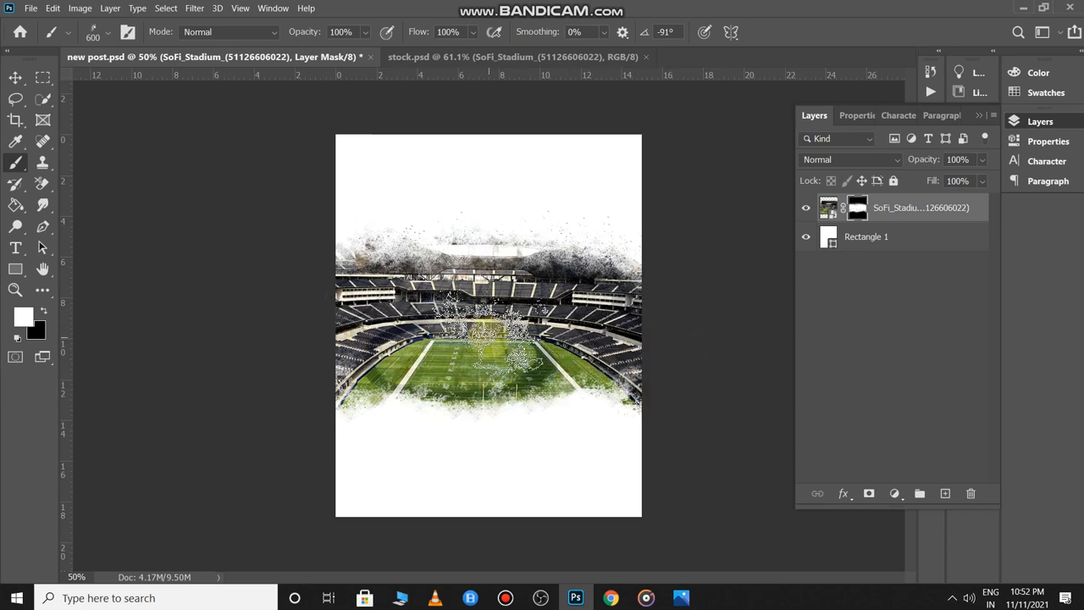
key("v")
mouse_move(519, 328)
left_mouse_down()
mouse_move(516, 303)
mouse_move(515, 339)
left_mouse_up()
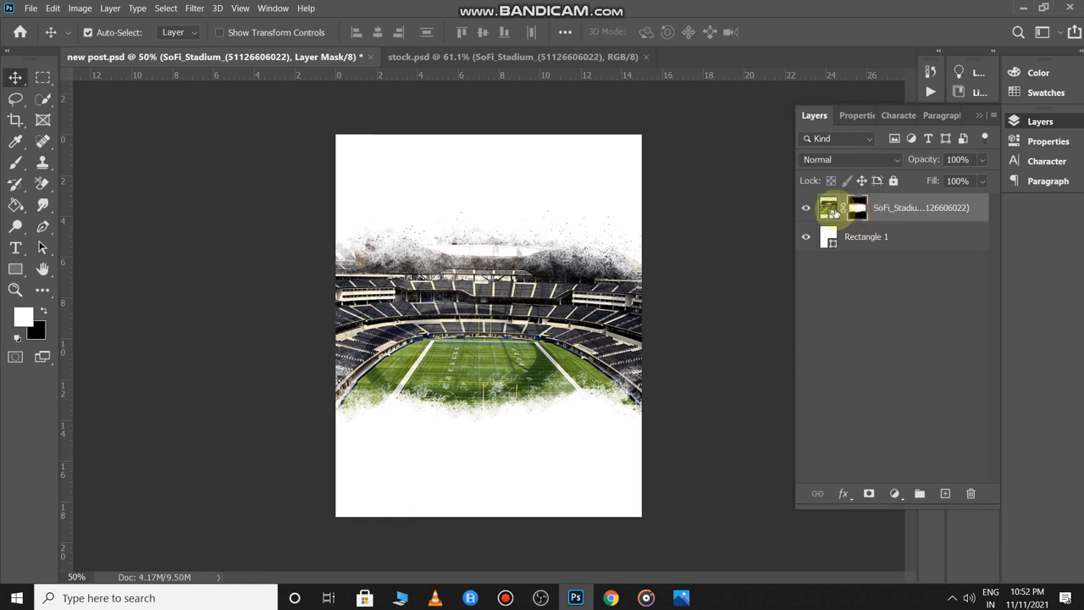
- Lower the stadium layer's opacity to 29%
left_click(828, 208)
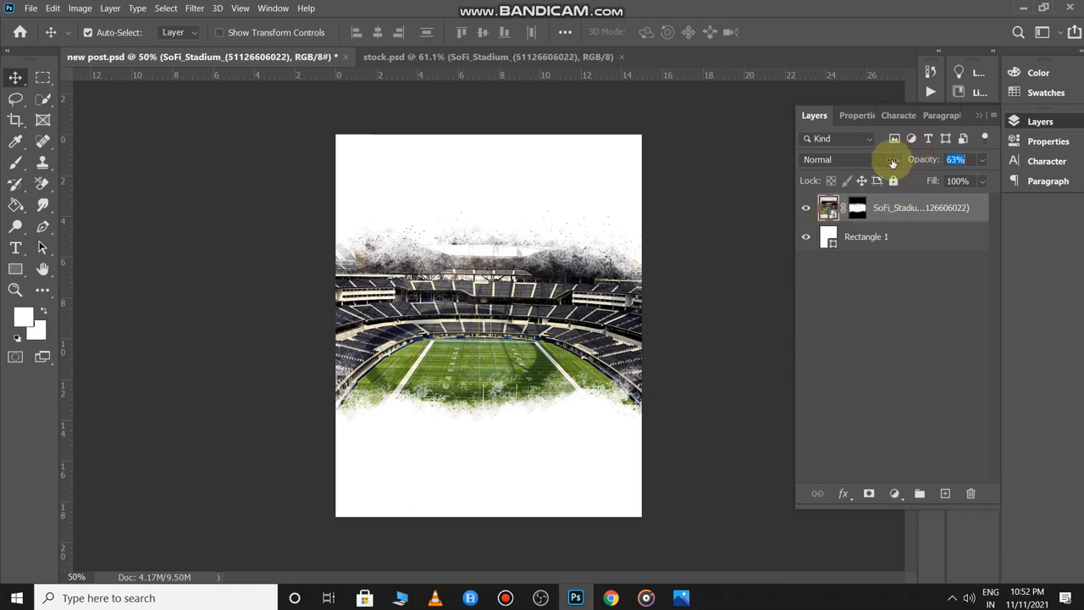
left_click_drag(892, 161, 867, 169)
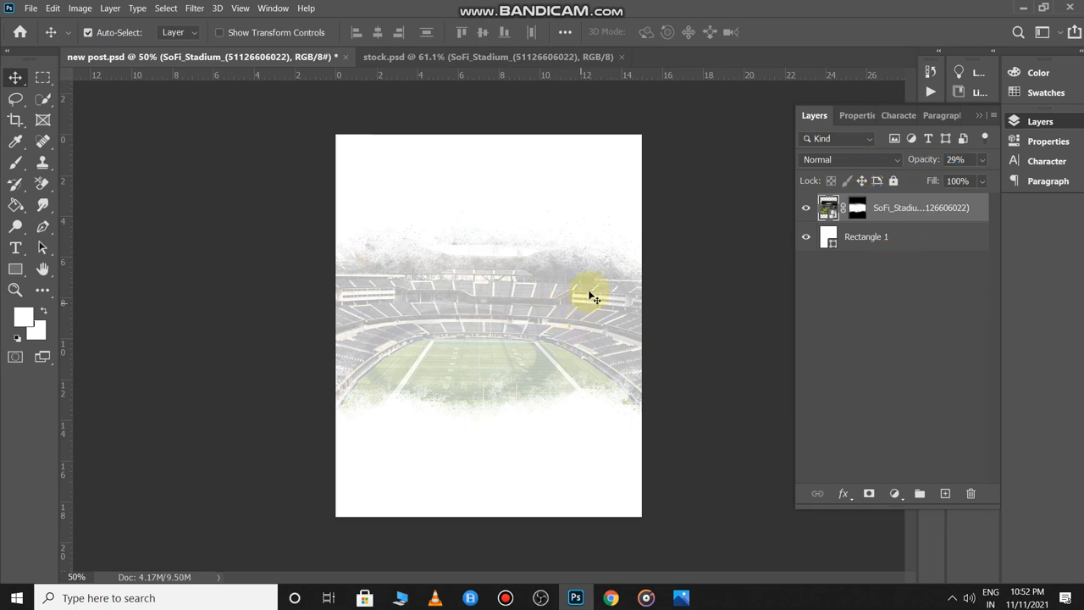
left_click(679, 324)
scroll(653, 325, "up", 5)
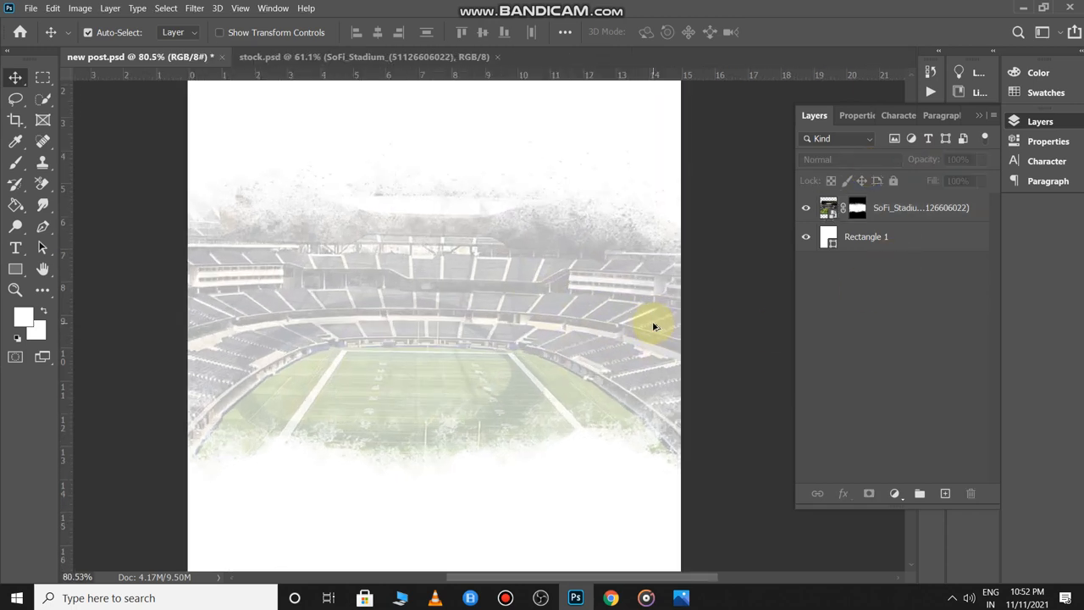
scroll(653, 326, "down", 5)
left_click(689, 324)
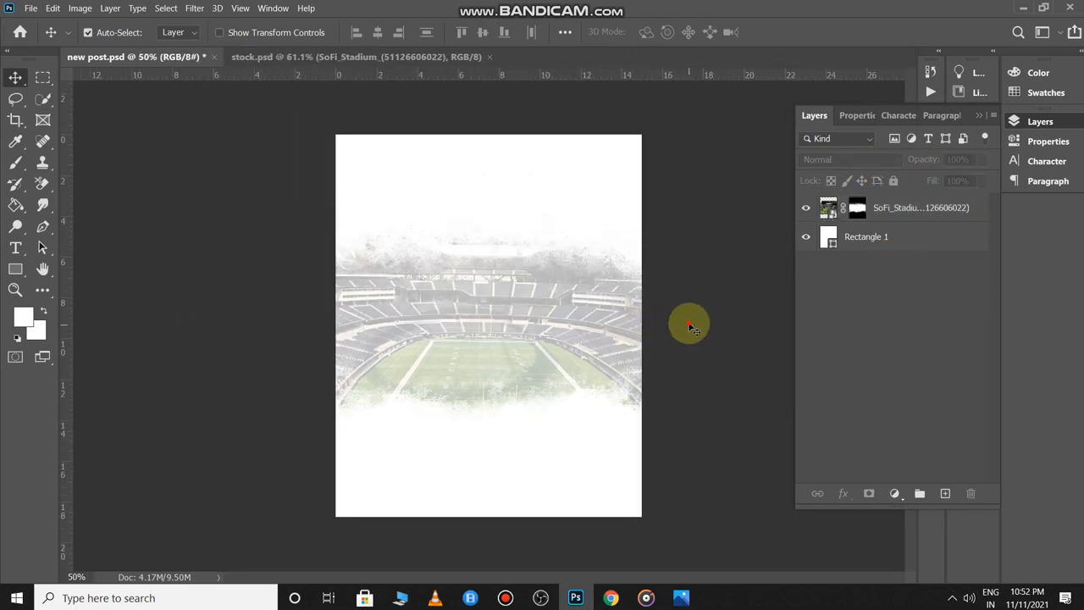
- Draw a text box across the page using the Gotham Ultra font
left_click(23, 251)
left_click_drag(381, 155, 585, 480)
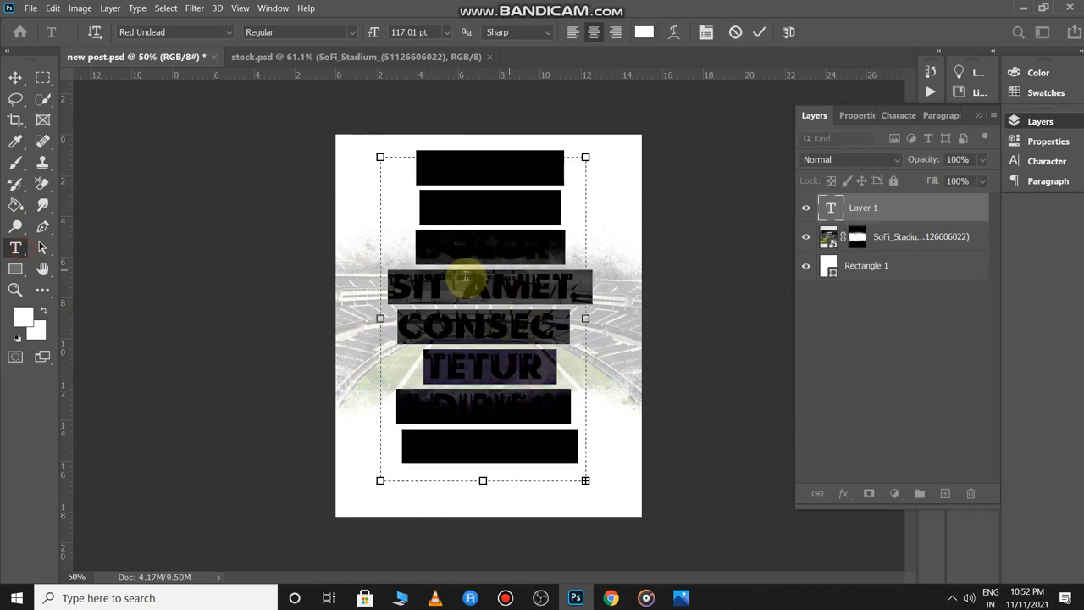
left_click(174, 32)
type("go")
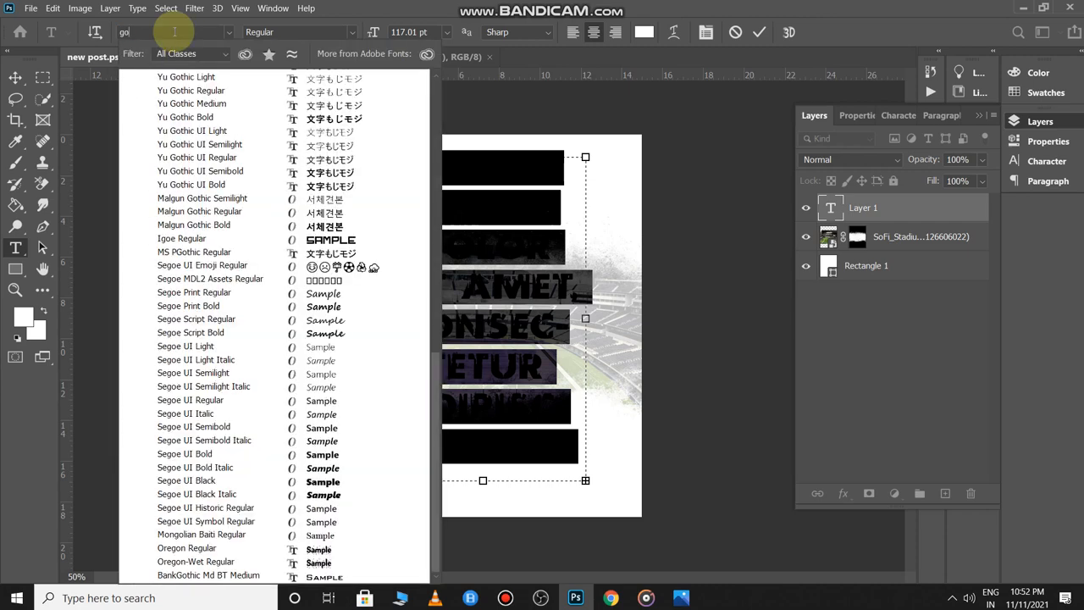
type("t")
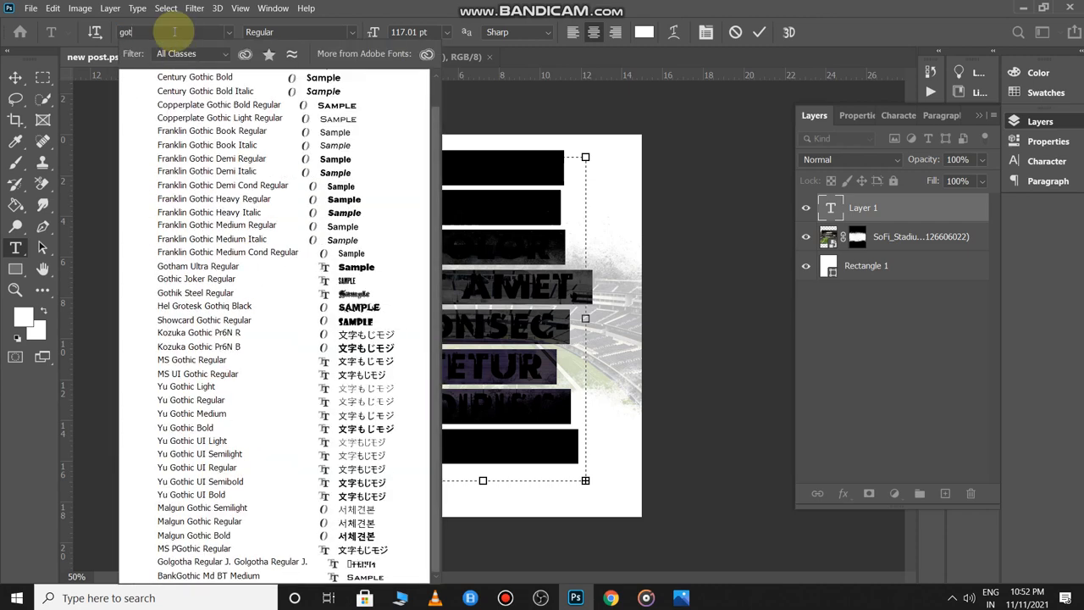
type("ham")
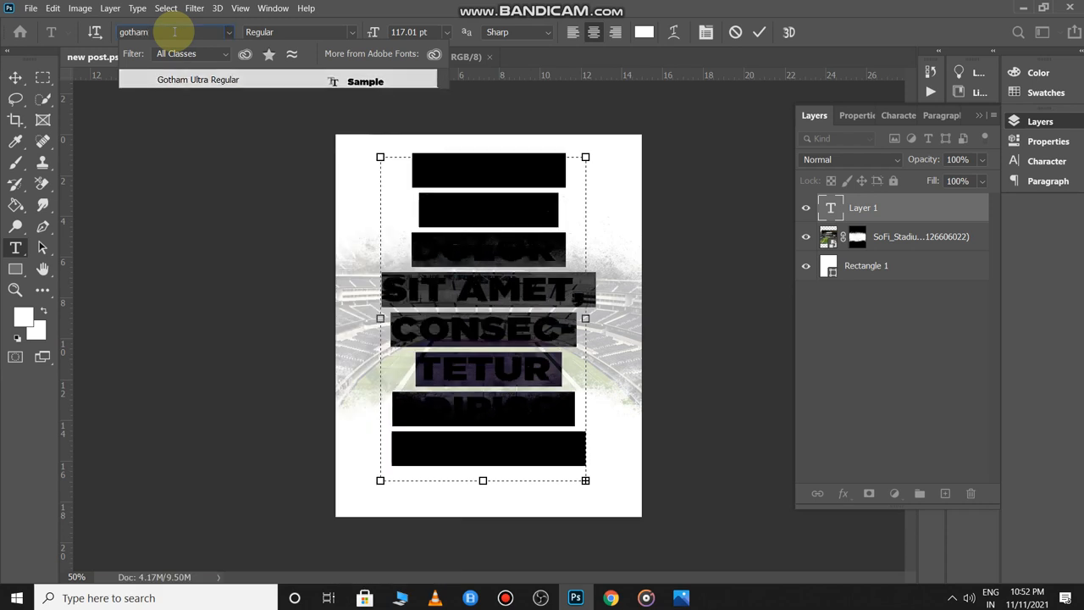
key("Return")
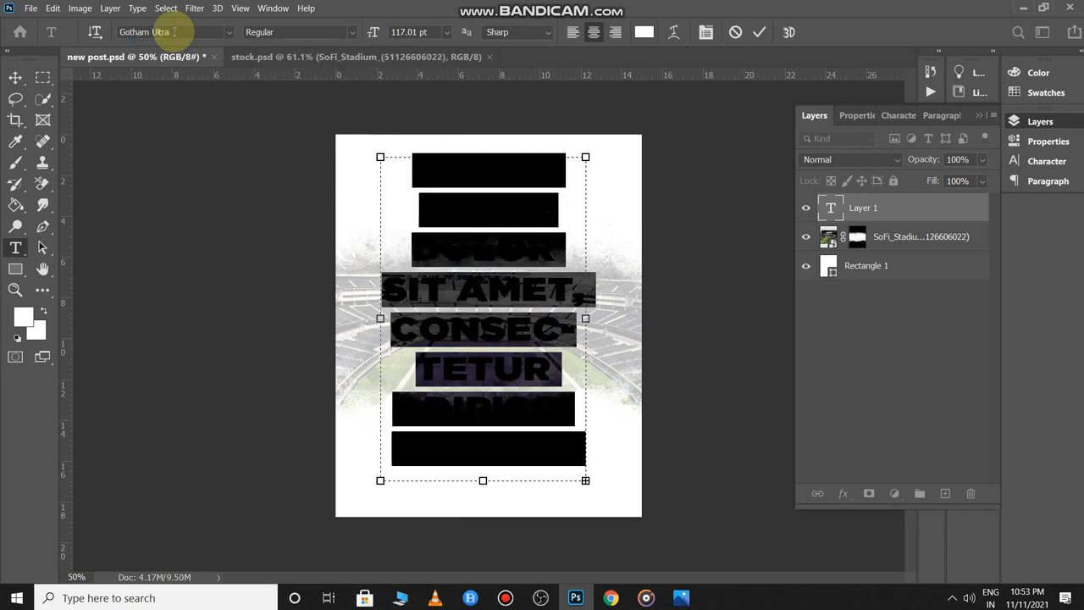
key("BackSpace")
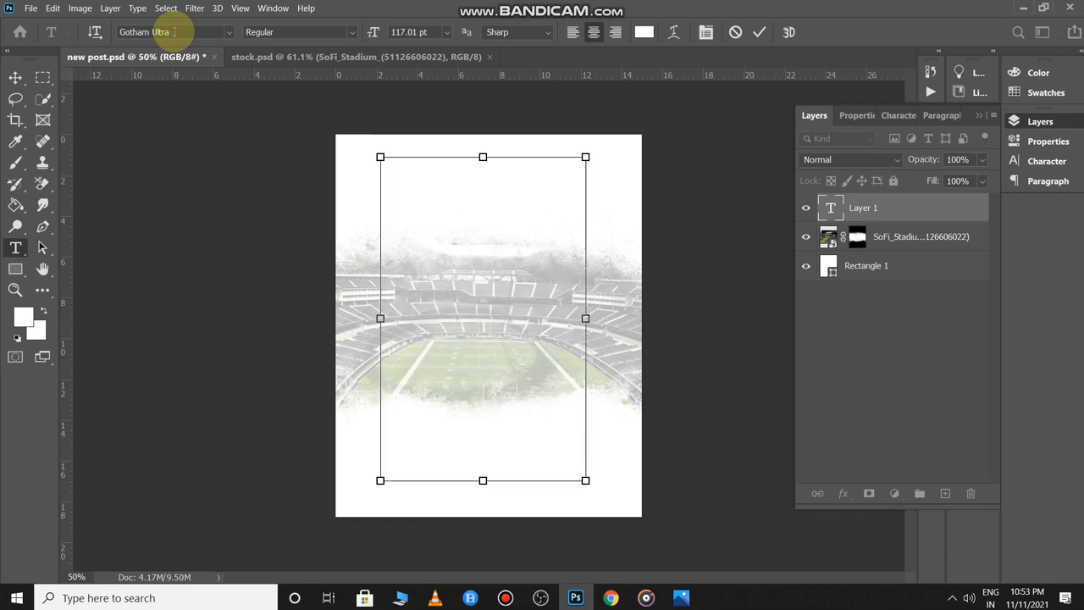
- Make the 3 red and set its size to 464 pt
left_click(647, 34)
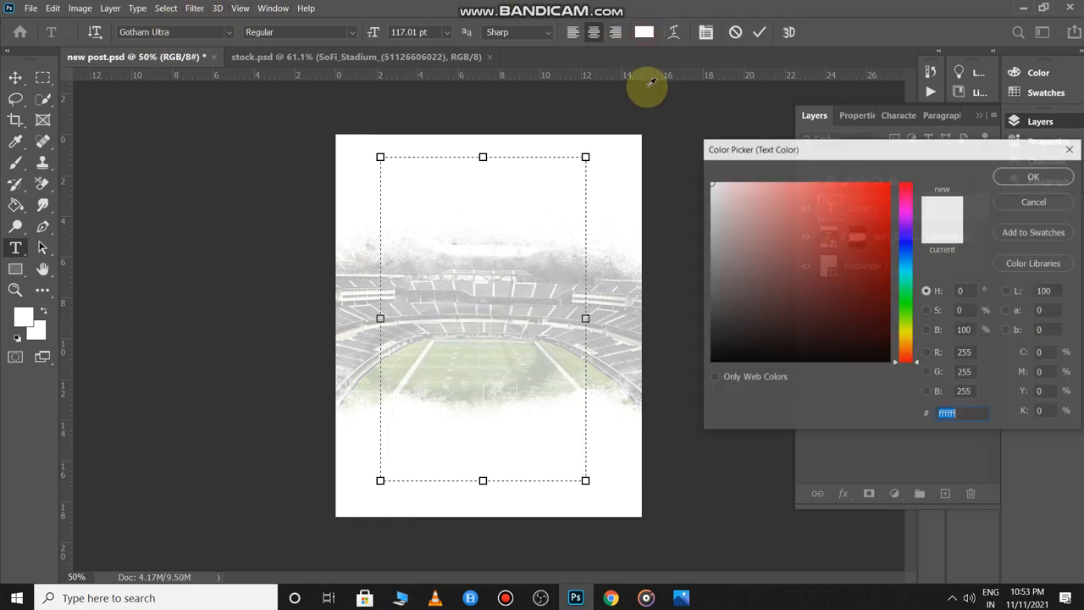
left_click_drag(720, 248, 589, 457)
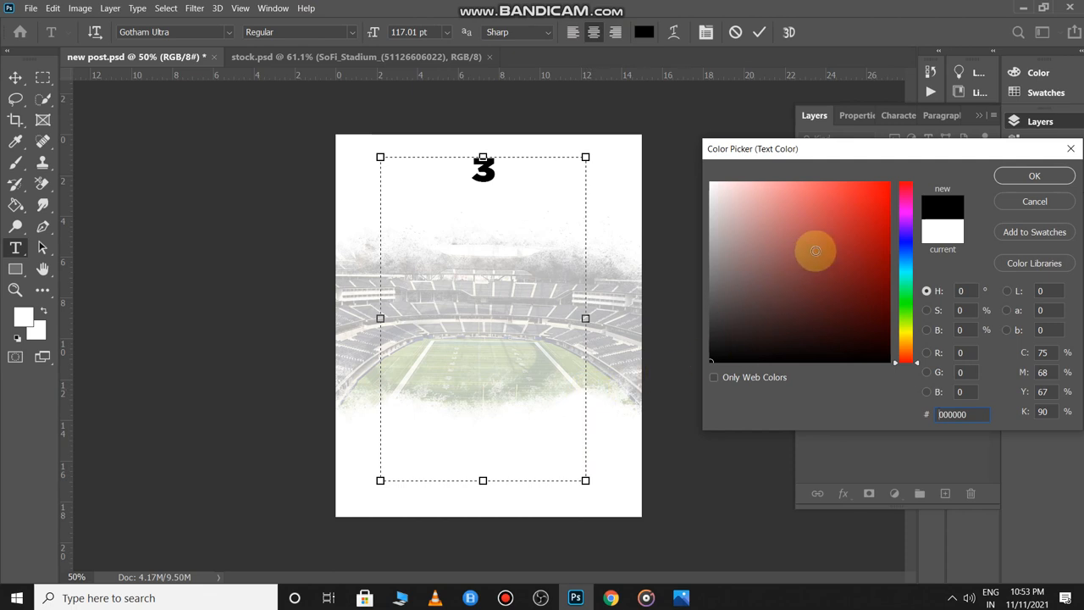
left_click(876, 189)
key("Return")
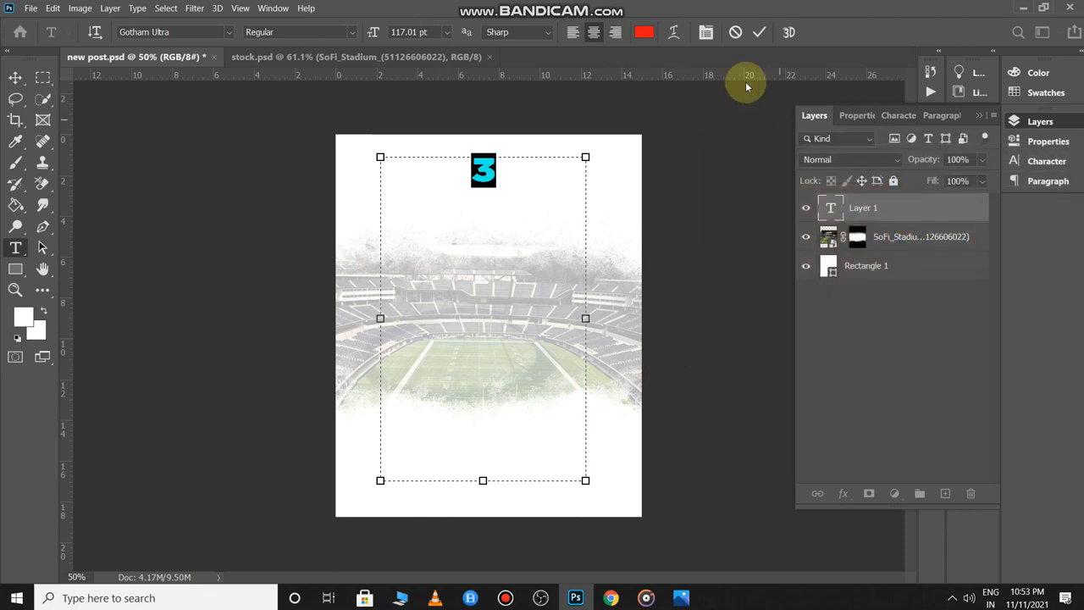
left_click_drag(497, 484, 479, 278)
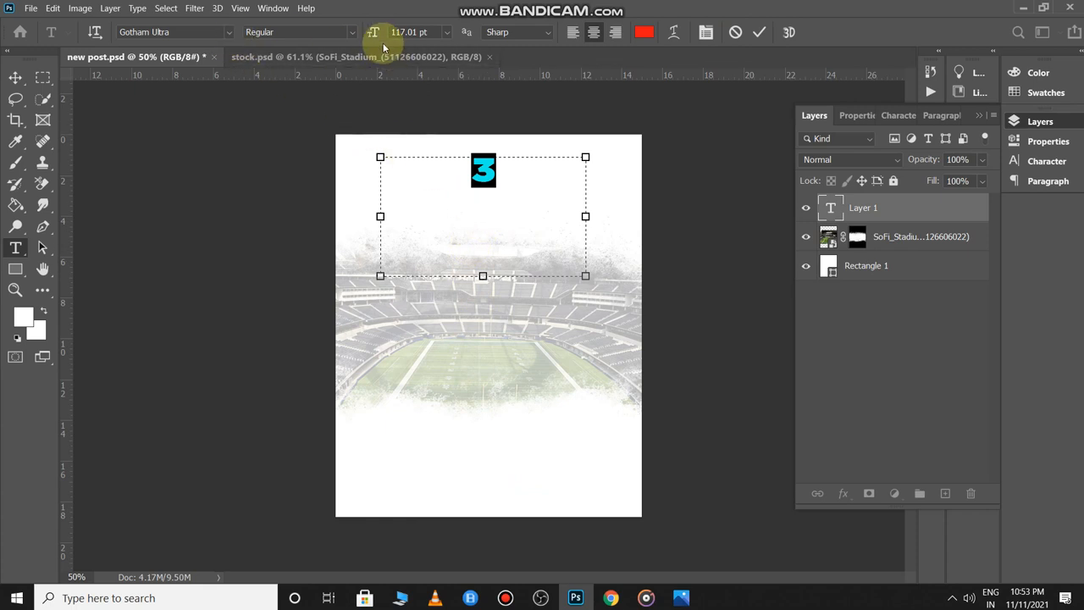
left_click_drag(374, 34, 629, 73)
left_click(758, 32)
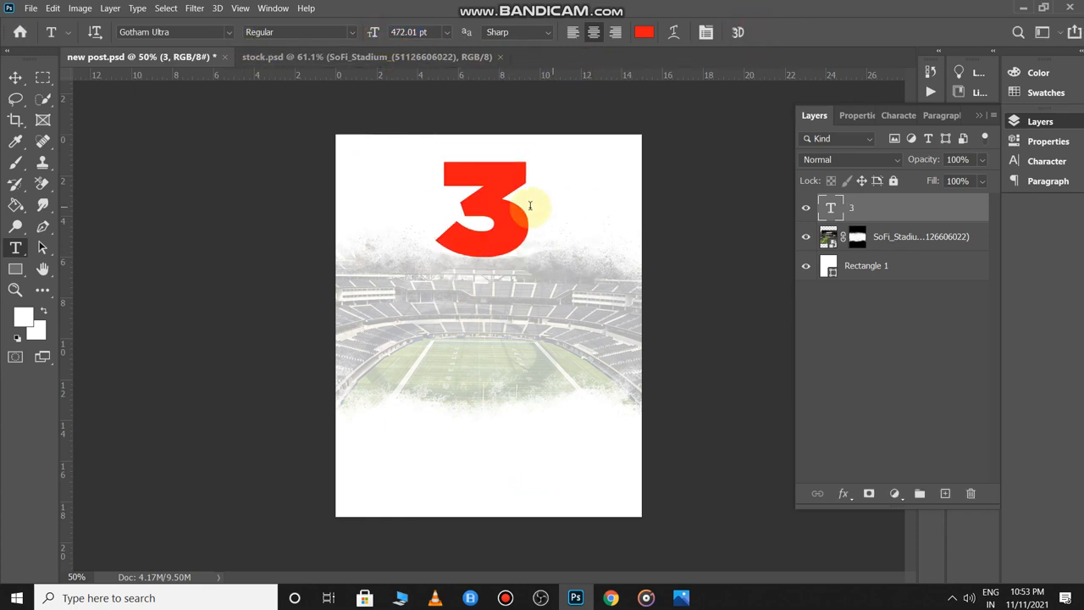
- Stretch and enlarge the 3 with Free Transform so it dominates the poster centre
key("ctrl+t")
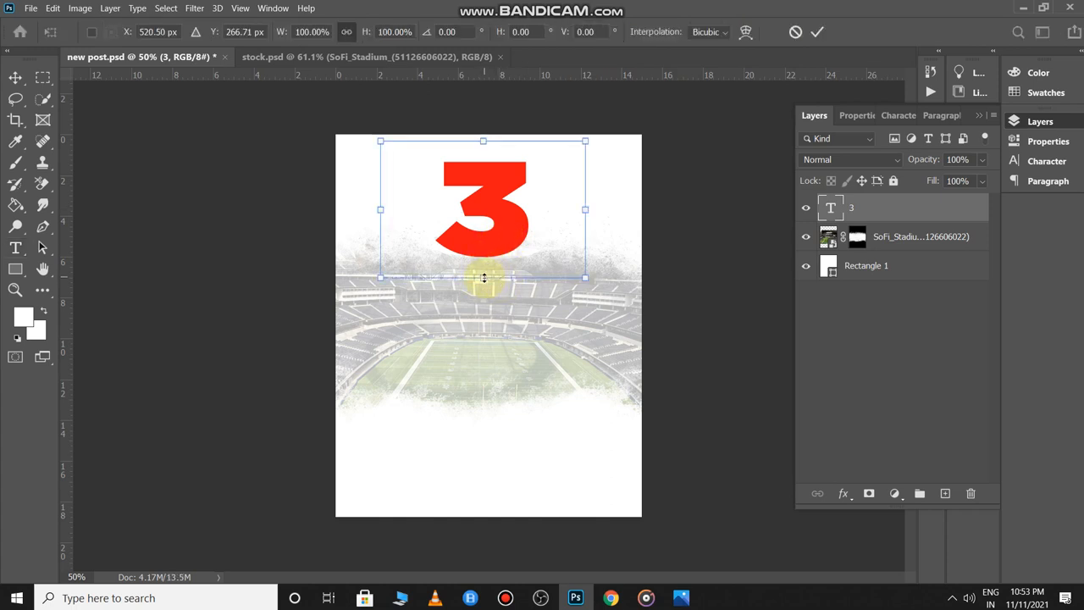
left_click_drag(483, 278, 489, 333)
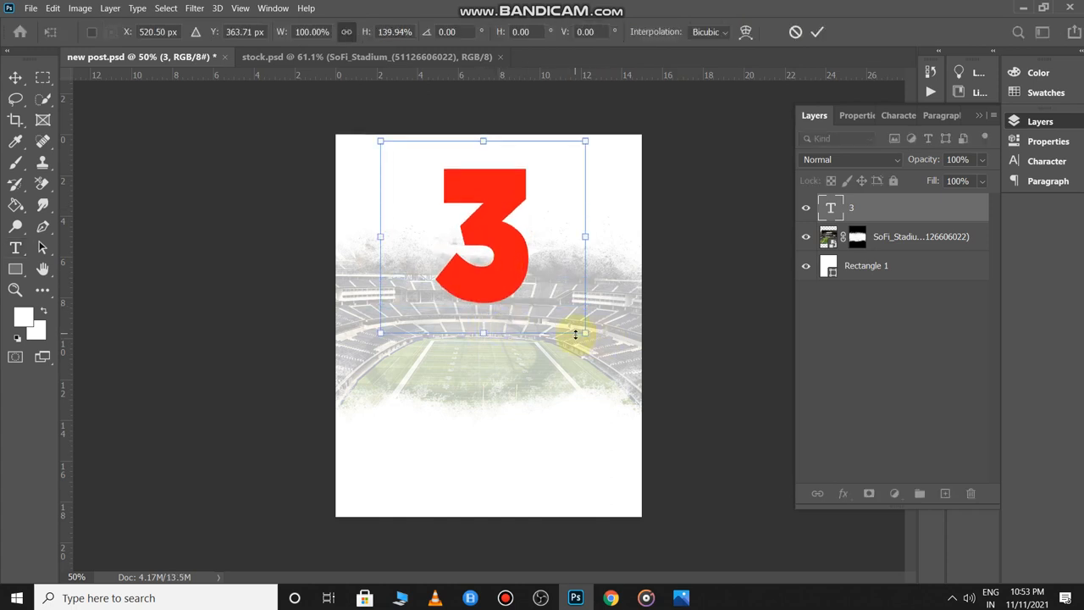
left_click_drag(586, 332, 719, 457)
left_click_drag(604, 351, 554, 366)
key("Return")
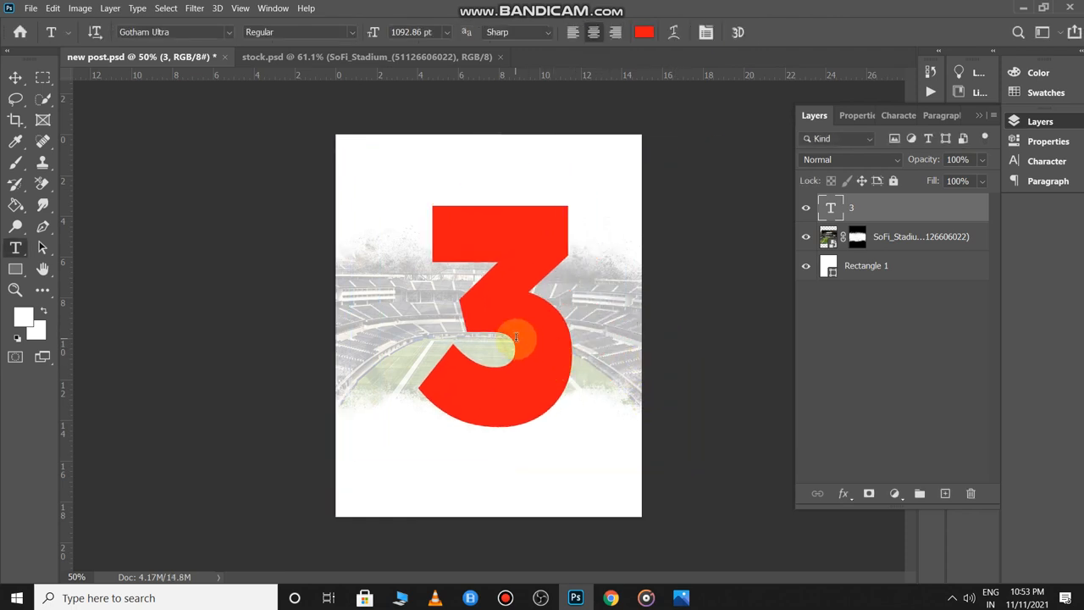
scroll(517, 338, "down", 6)
scroll(516, 338, "up", 1)
- Nudge the red 3 left and copy the 49ers quarterback from stock.psd into the poster
key("v")
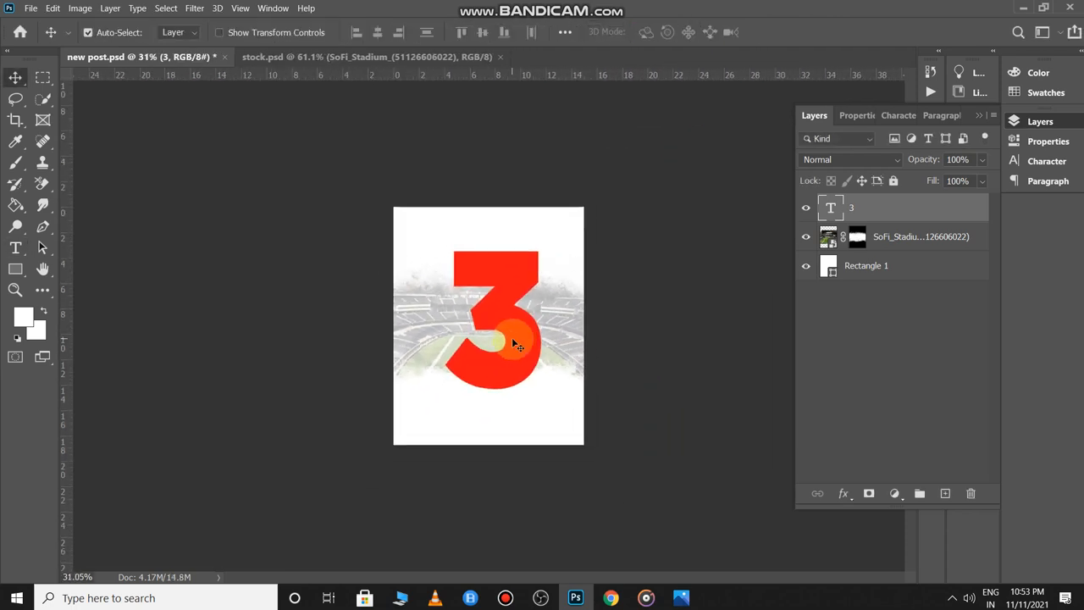
left_click_drag(512, 320, 502, 319)
key("ctrl+Tab")
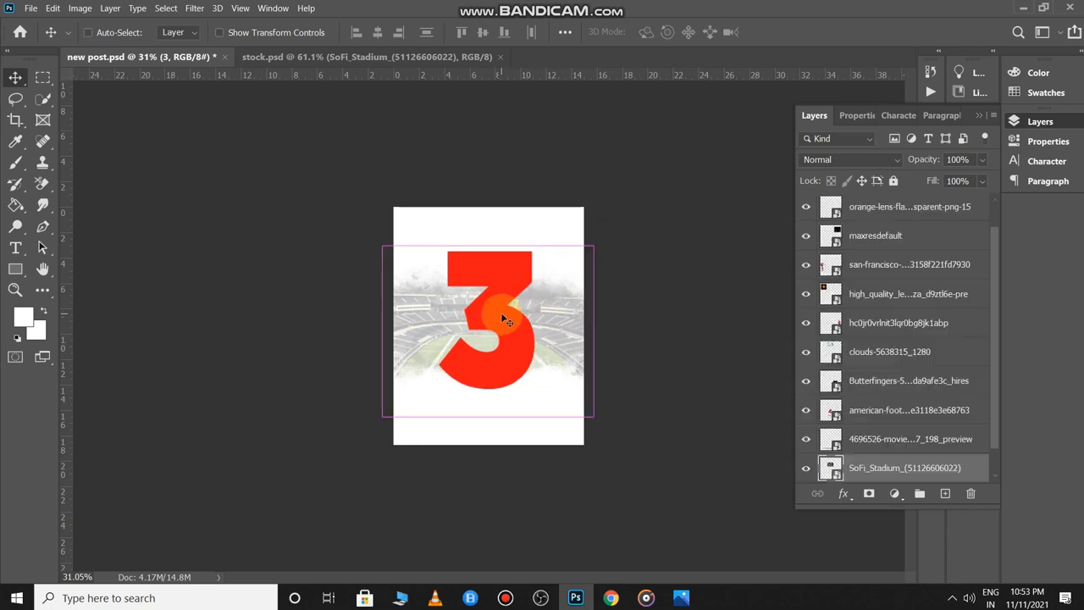
left_click_drag(322, 314, 472, 315)
- Scale the quarterback to about 151% and raise him so his helmet tops the 3
key("ctrl+t")
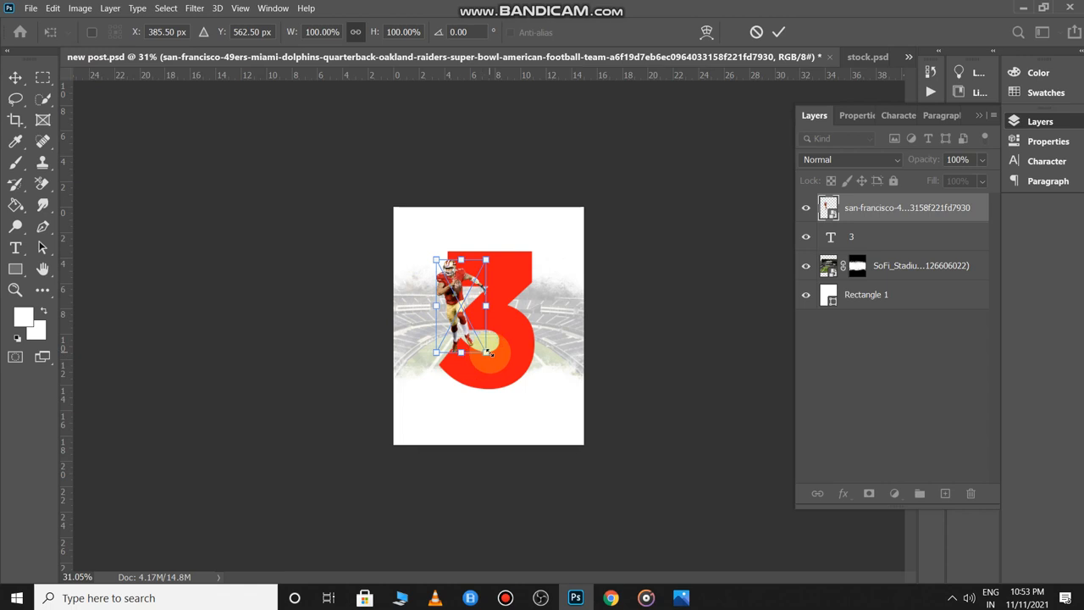
left_click_drag(487, 352, 523, 418)
key("ctrl+plus")
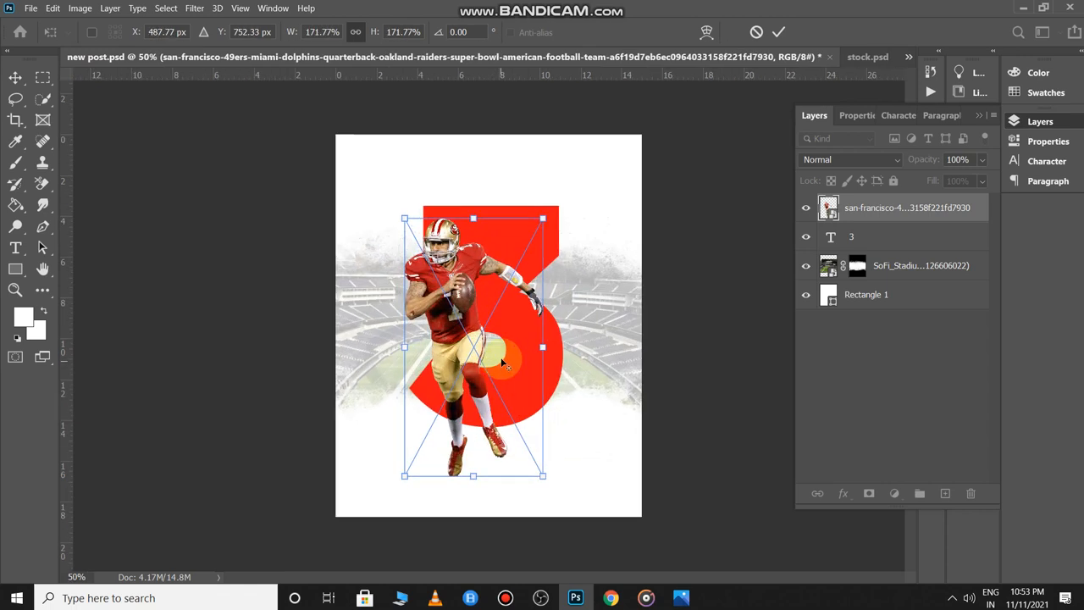
scroll(500, 348, "down", 2)
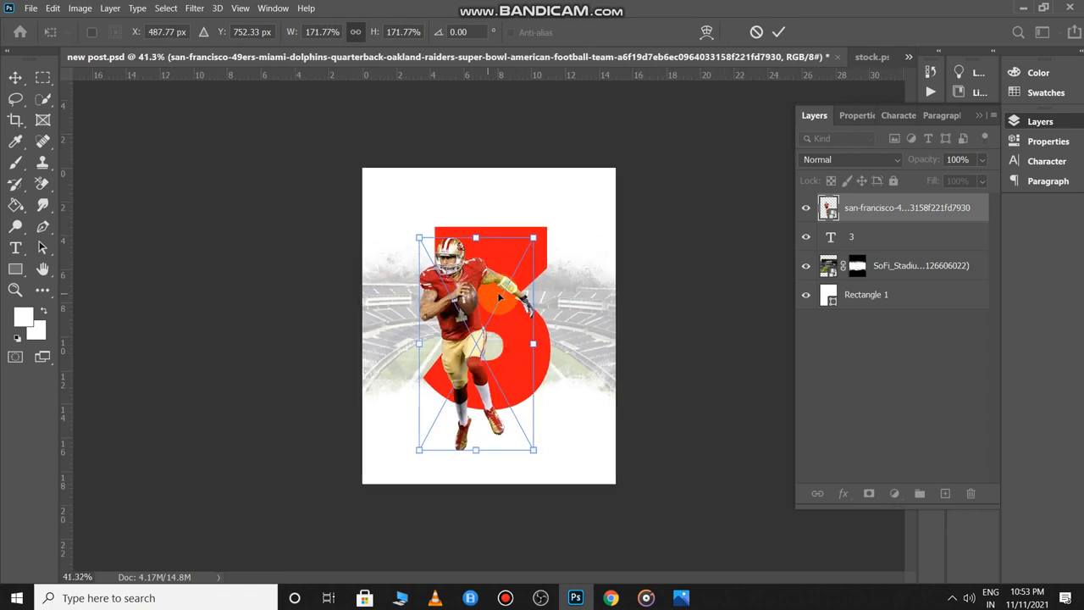
mouse_move(469, 285)
left_mouse_down()
mouse_move(493, 279)
mouse_move(480, 266)
left_mouse_up()
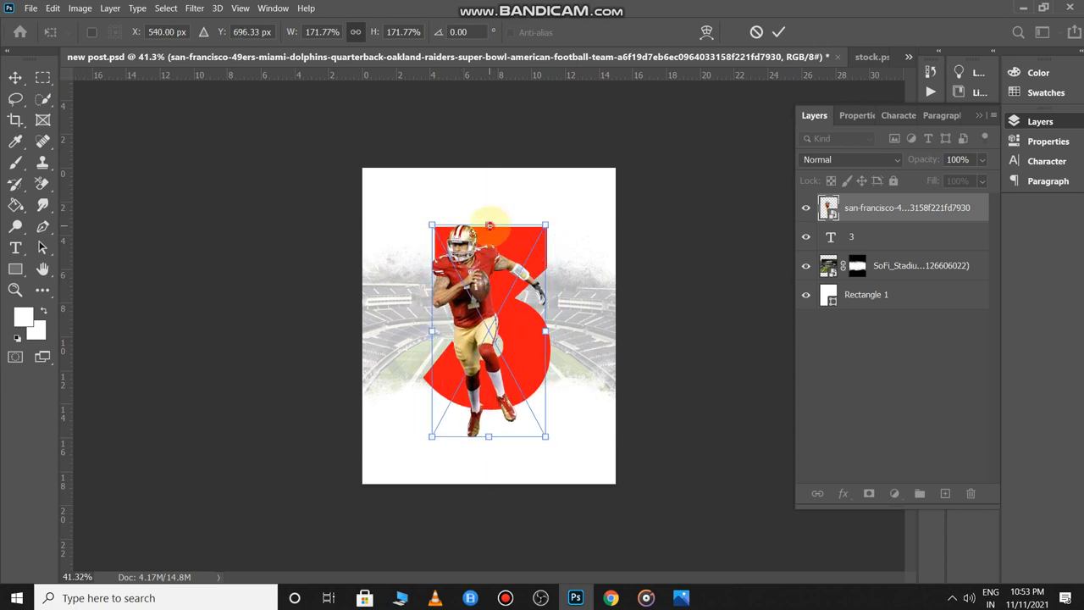
left_click_drag(488, 226, 488, 251)
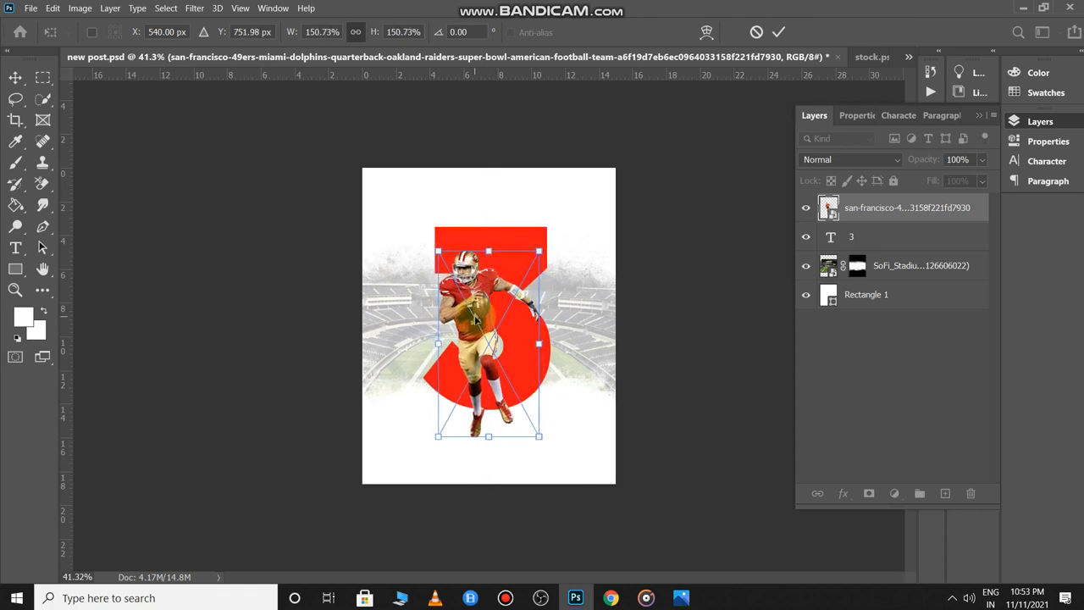
left_click_drag(477, 320, 487, 243)
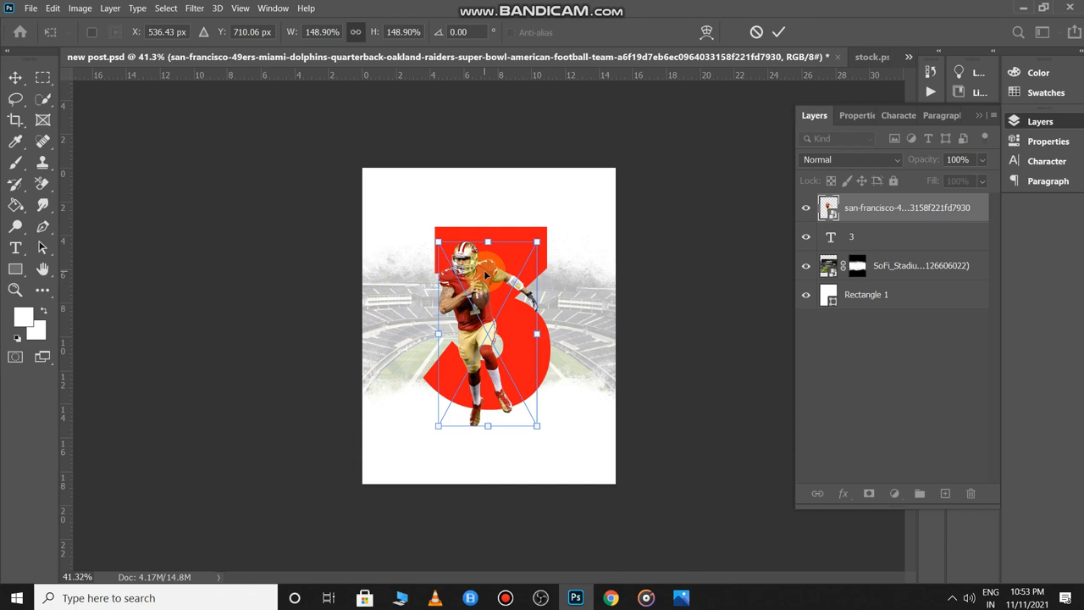
key("Return")
key("ctrl+plus")
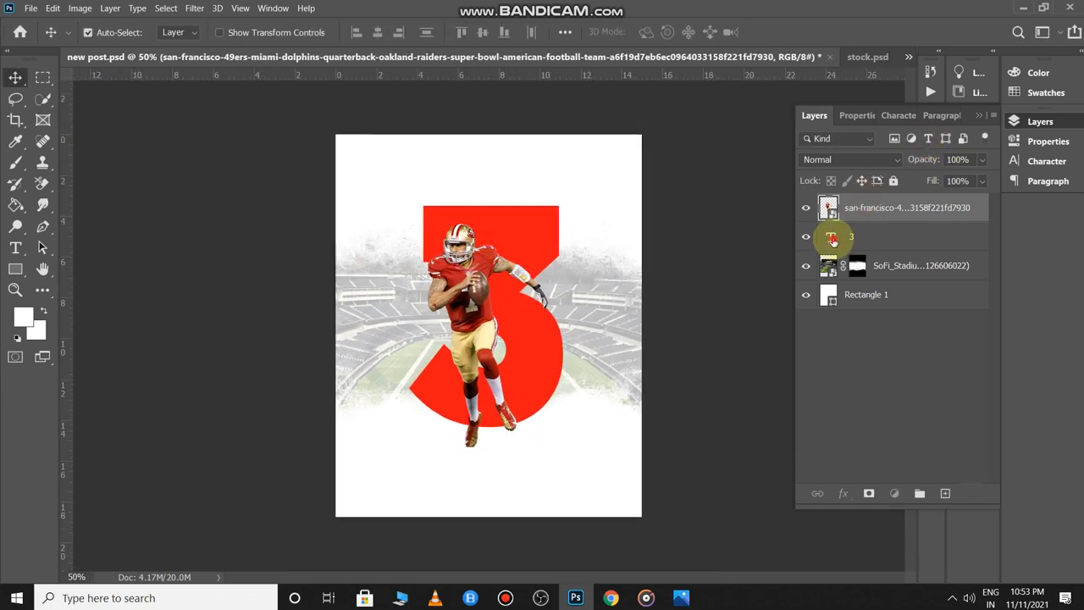
- Load the 3 as a selection and invert it with the quarterback layer active
left_click(833, 238)
left_click(832, 237, "ctrl")
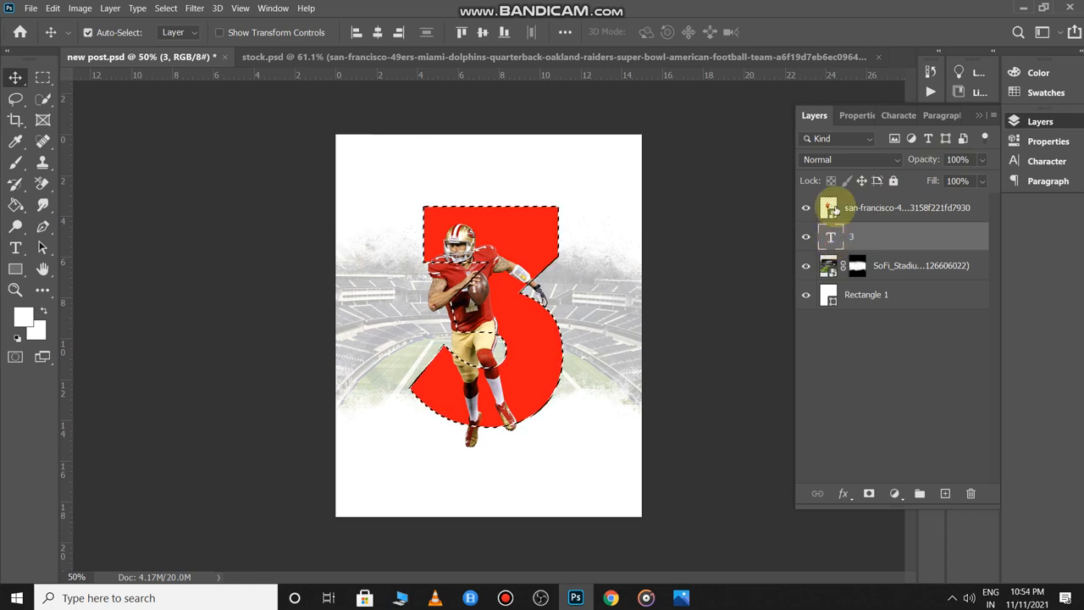
left_click(834, 208)
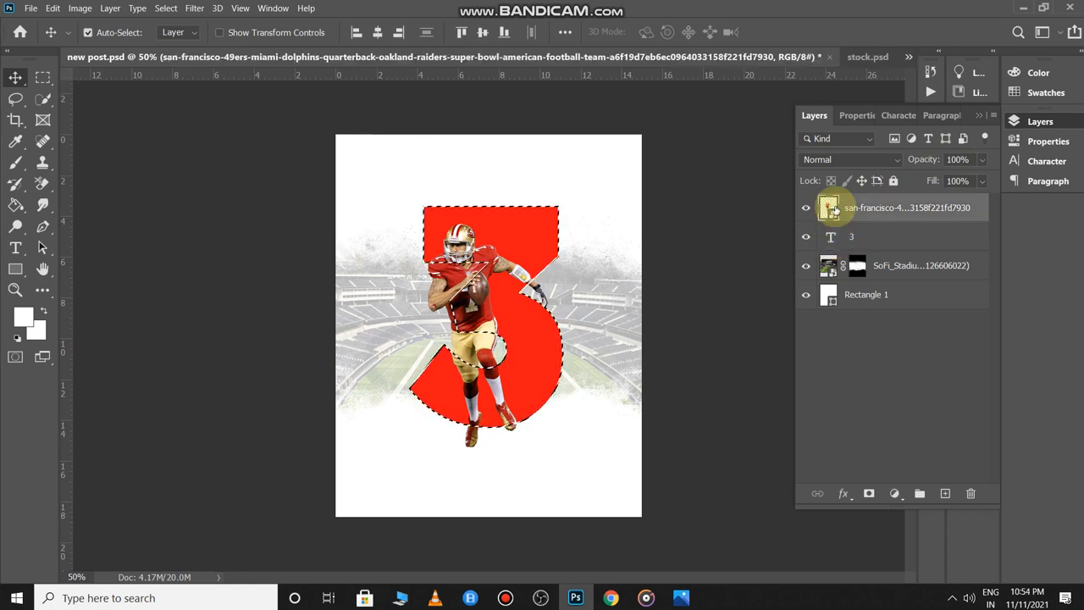
key("ctrl+shift+i")
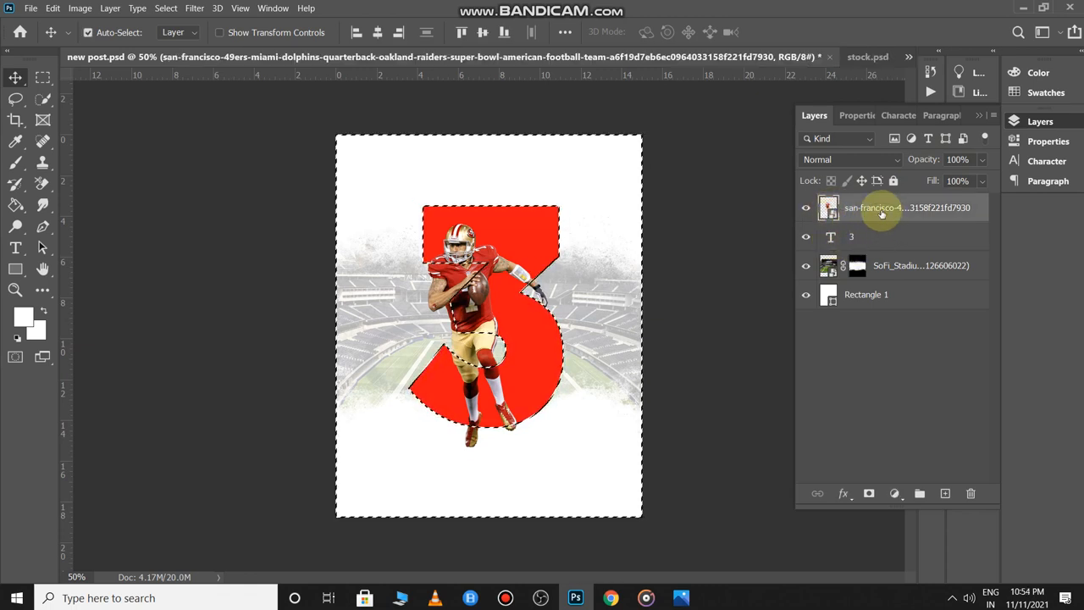
- Add a layer mask to the quarterback from the inverted selection and target the mask
left_click(869, 493)
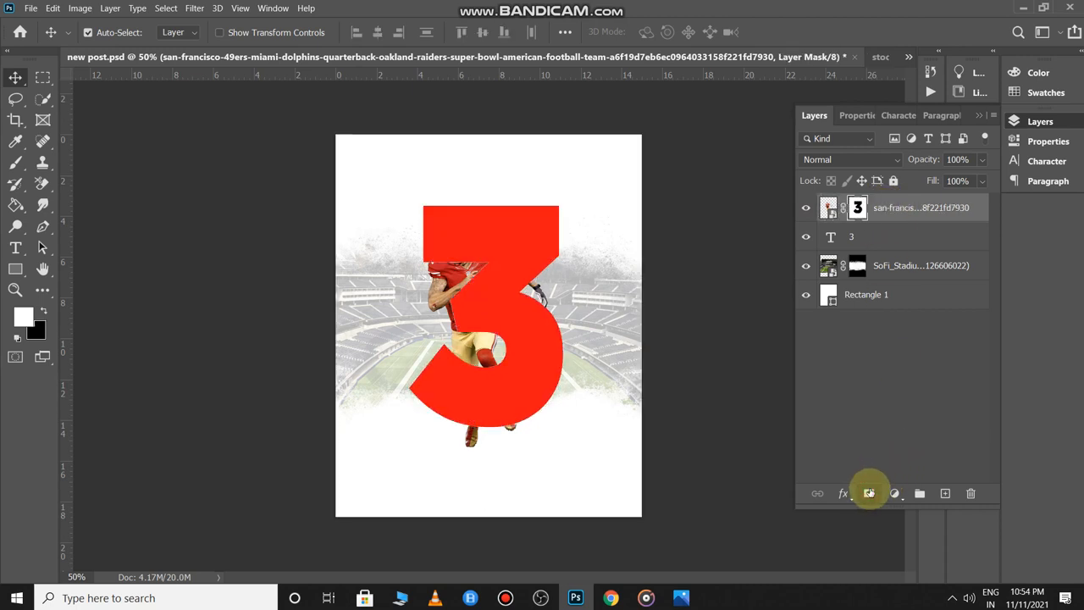
scroll(519, 336, "up", 2)
scroll(518, 336, "down", 1)
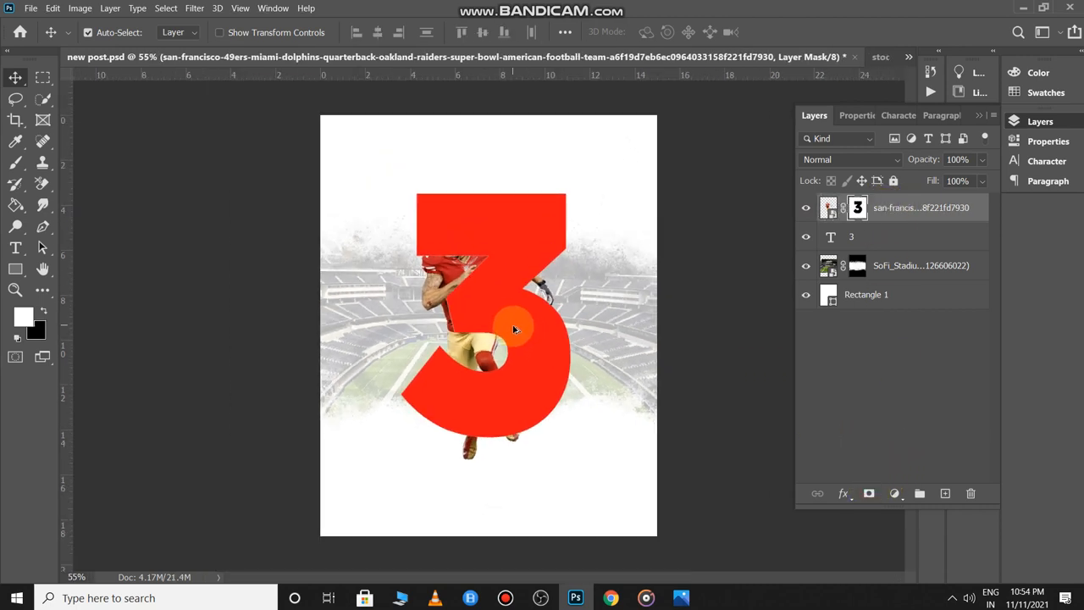
left_click(644, 283)
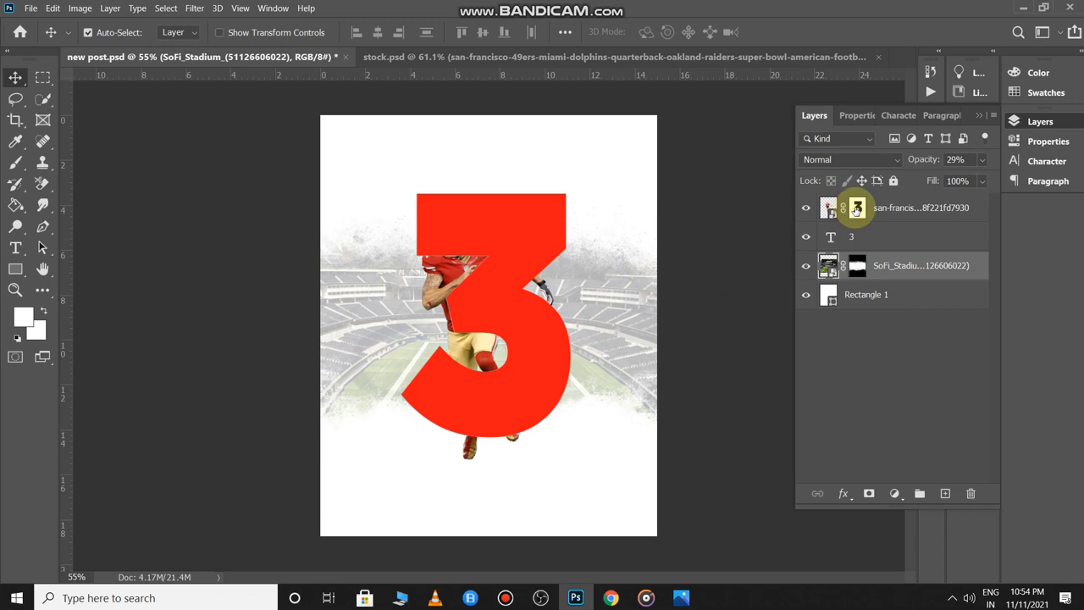
left_click(856, 208)
- Paint white with a soft round brush to reveal the quarterback's helmet over the 3
key("b")
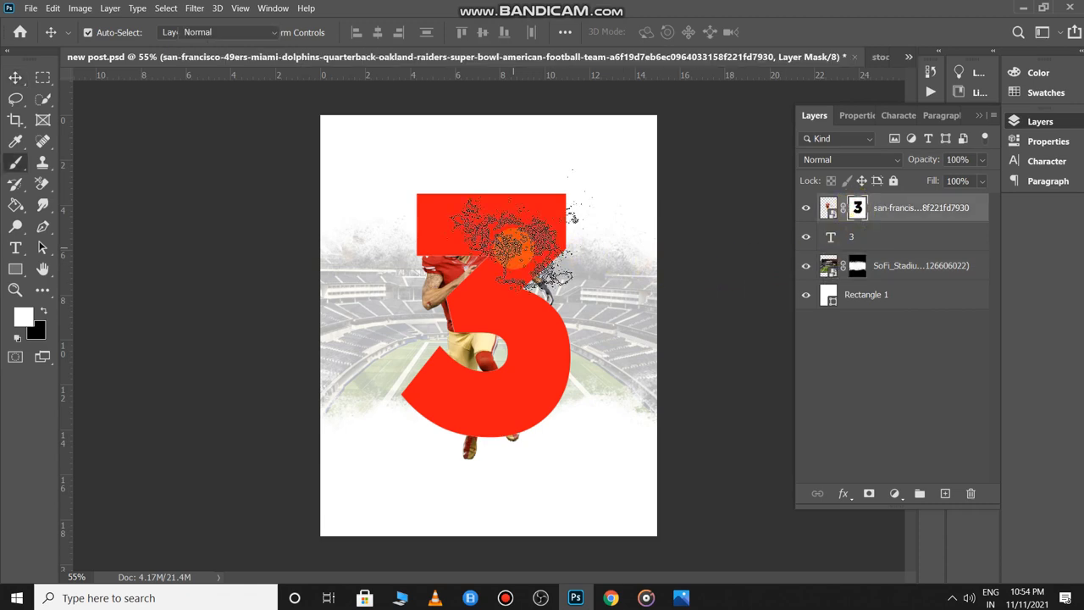
left_click(102, 34)
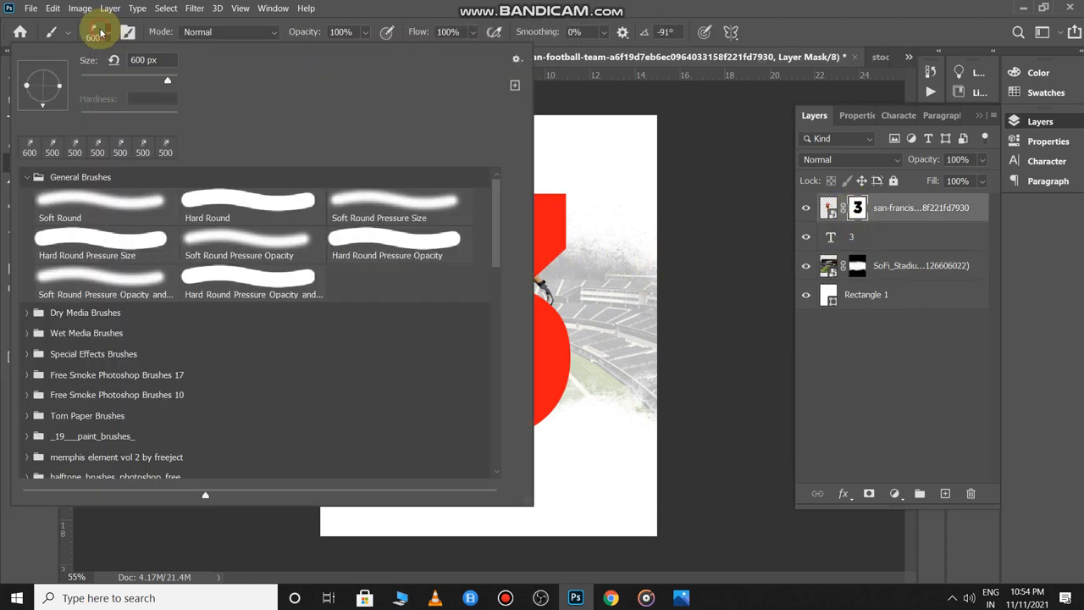
left_click(150, 212)
left_click(705, 287)
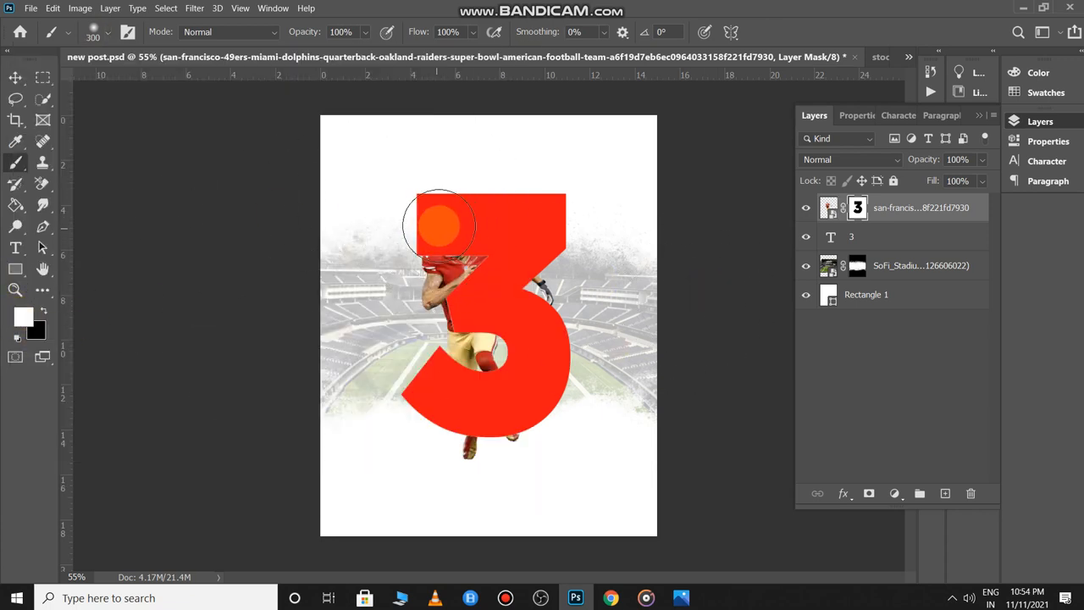
left_click_drag(438, 225, 455, 229)
- Restore his torso, leg, sock and shoe with a 175 px hard round brush, then return to stock.psd
key("bracketleft")
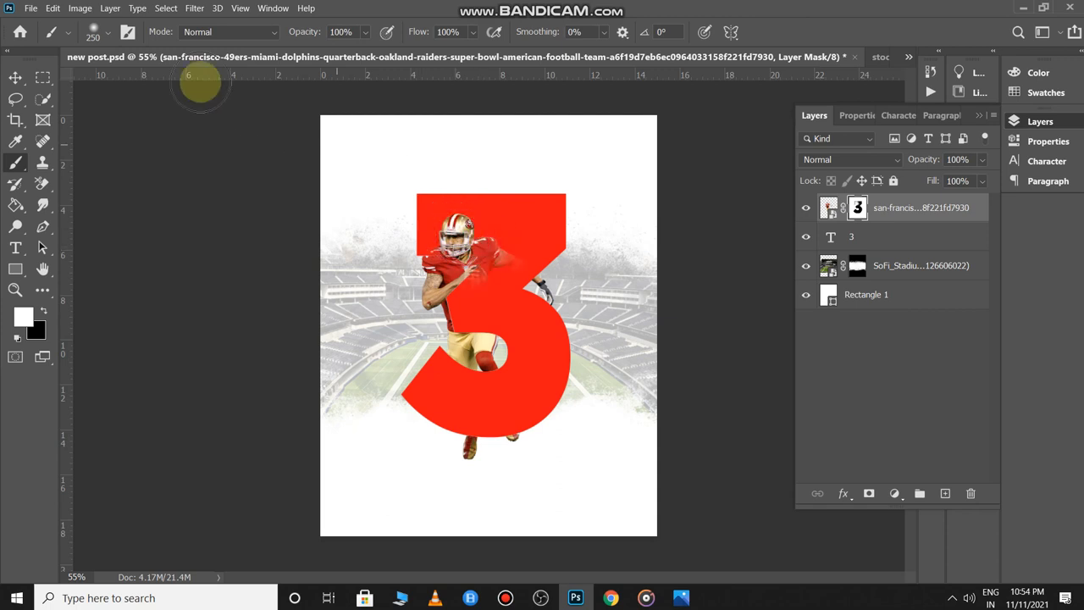
left_click(93, 31)
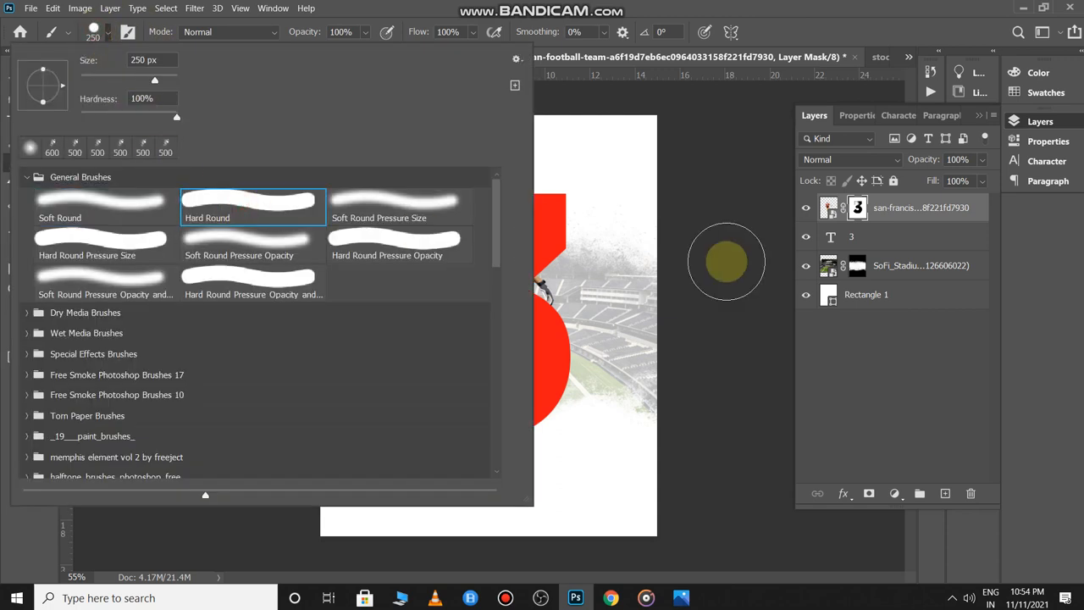
left_click(715, 260)
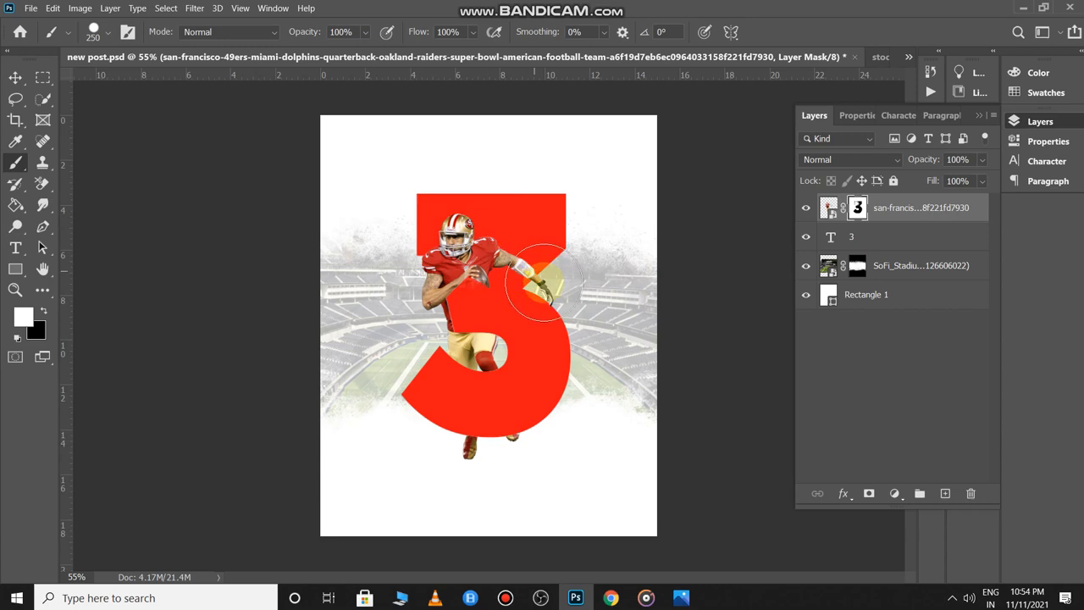
mouse_move(543, 282)
left_mouse_down()
mouse_move(449, 276)
mouse_move(449, 298)
mouse_move(484, 309)
left_mouse_up()
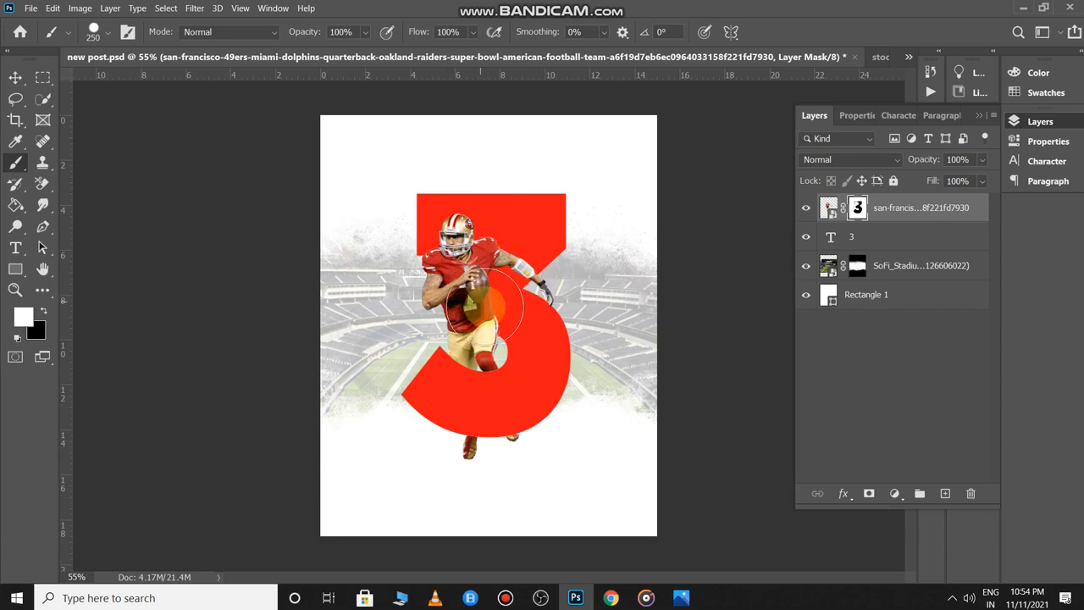
scroll(515, 375, "up", 10)
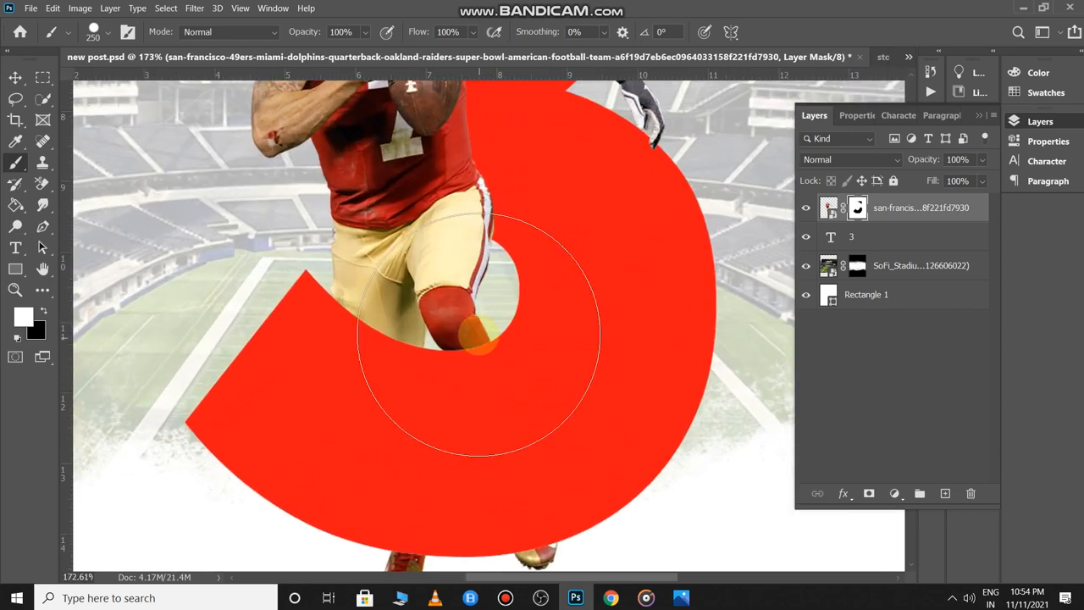
key("bracketleft")
key("bracketleft")
mouse_move(524, 370)
left_mouse_down()
mouse_move(515, 350)
mouse_move(547, 431)
mouse_move(554, 491)
mouse_move(564, 387)
left_mouse_up()
scroll(569, 364, "down", 10)
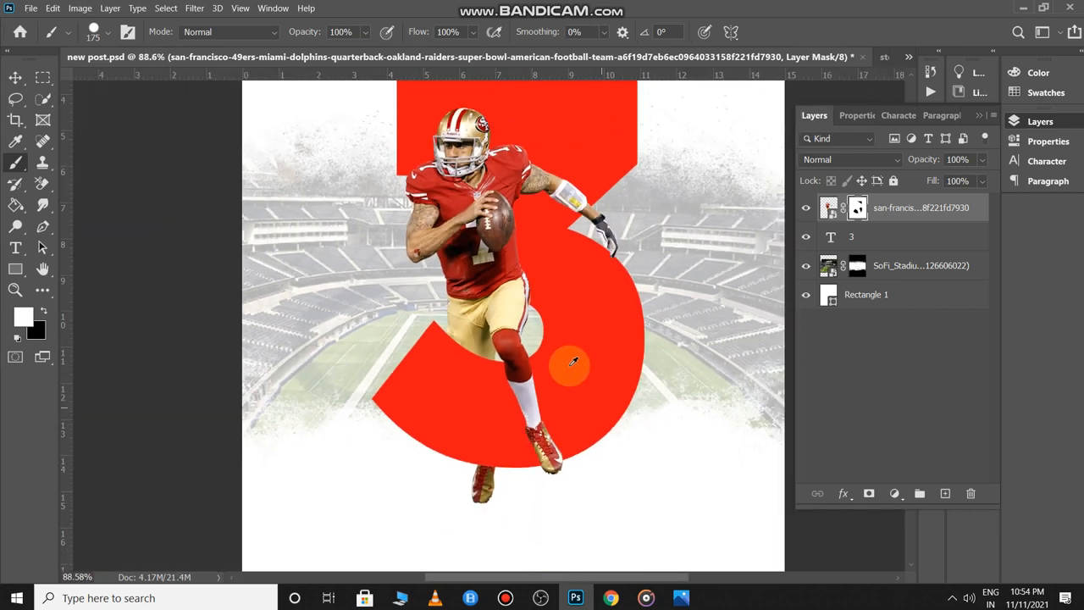
scroll(574, 347, "down", 1)
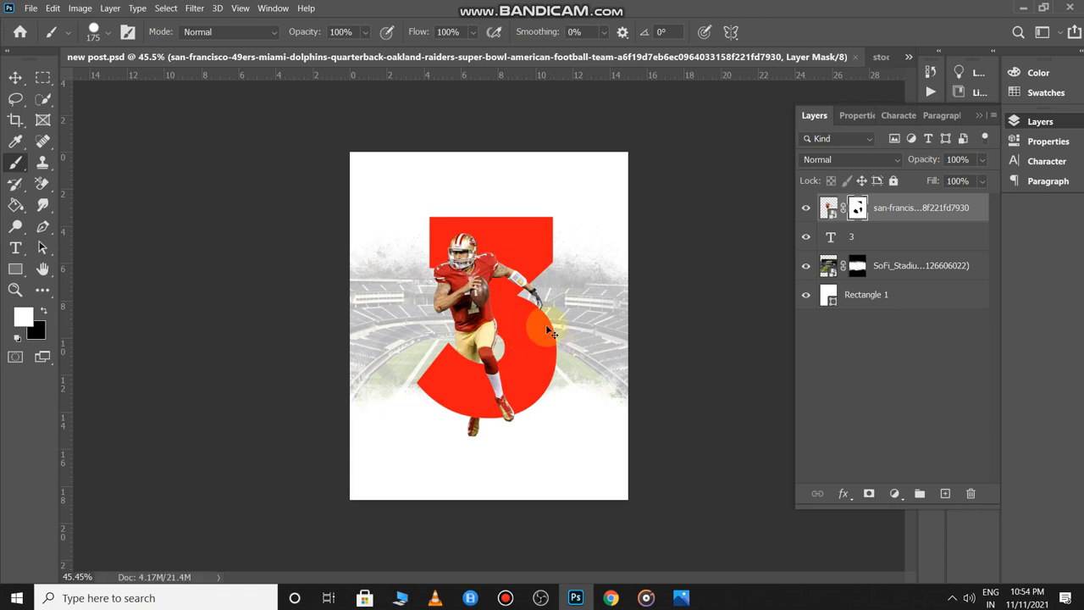
key("ctrl+Tab")
- Copy the Chiefs number 12 player into the poster and enlarge him to about 149%
key("v")
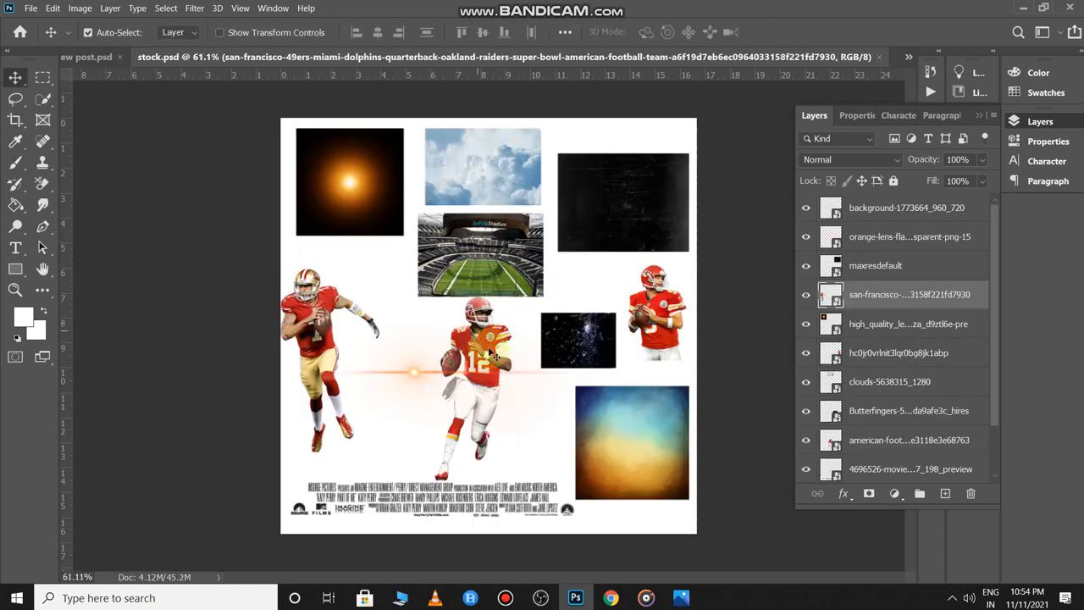
left_click_drag(481, 341, 471, 282)
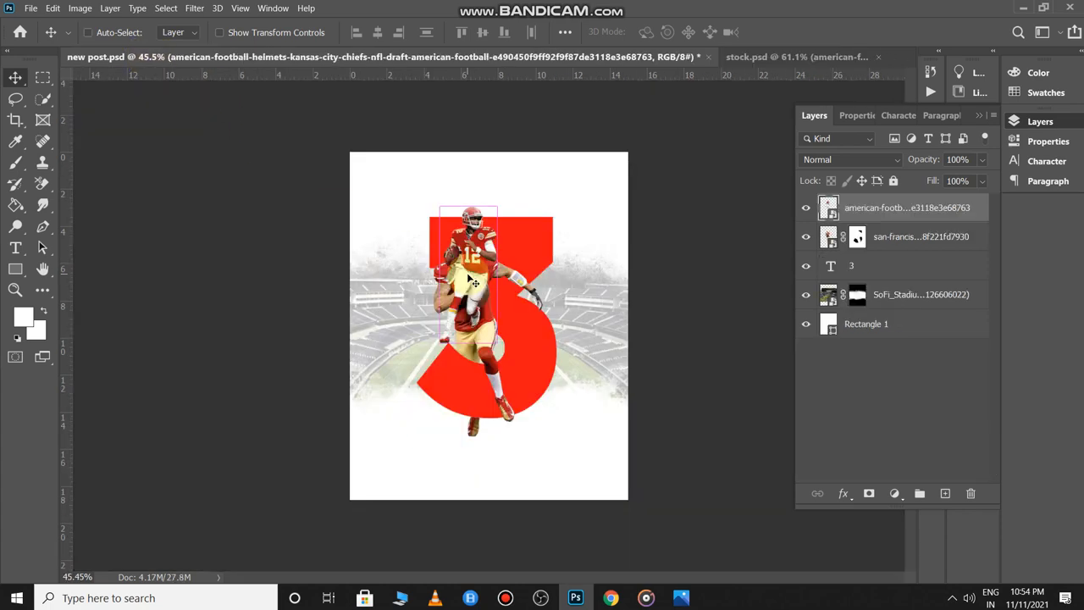
key("ctrl+t")
left_click_drag(522, 346, 556, 429)
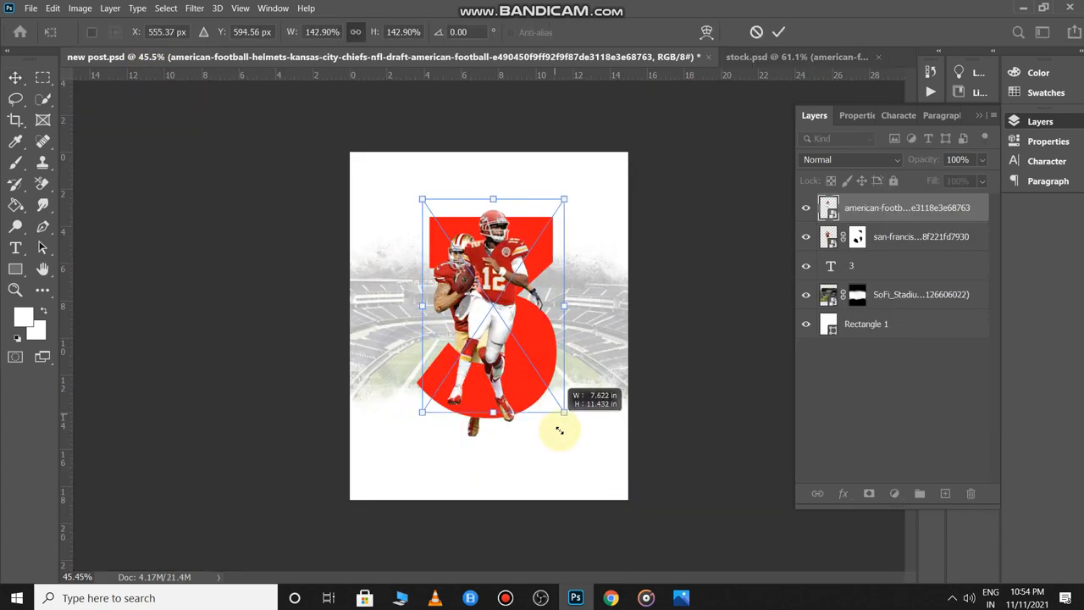
mouse_move(513, 295)
left_mouse_down()
mouse_move(534, 311)
mouse_move(529, 290)
left_mouse_up()
mouse_move(518, 286)
left_mouse_down()
mouse_move(525, 296)
mouse_move(538, 236)
mouse_move(528, 283)
left_mouse_up()
- Commit the resize and move the Chiefs layer below the 49ers san-francisco layer
key("ctrl+plus")
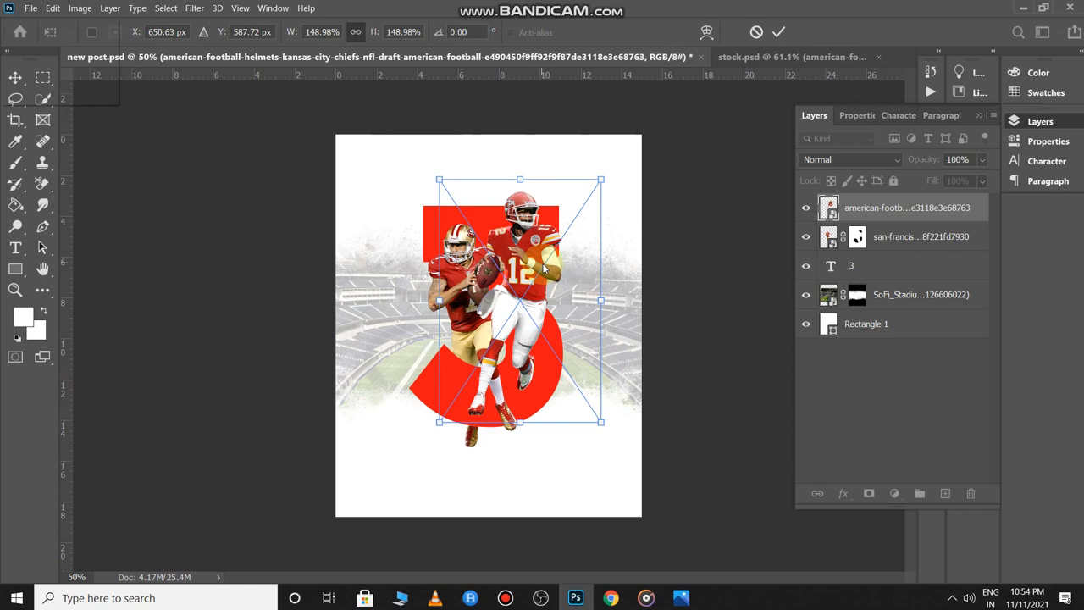
key("alt+space")
key("Escape")
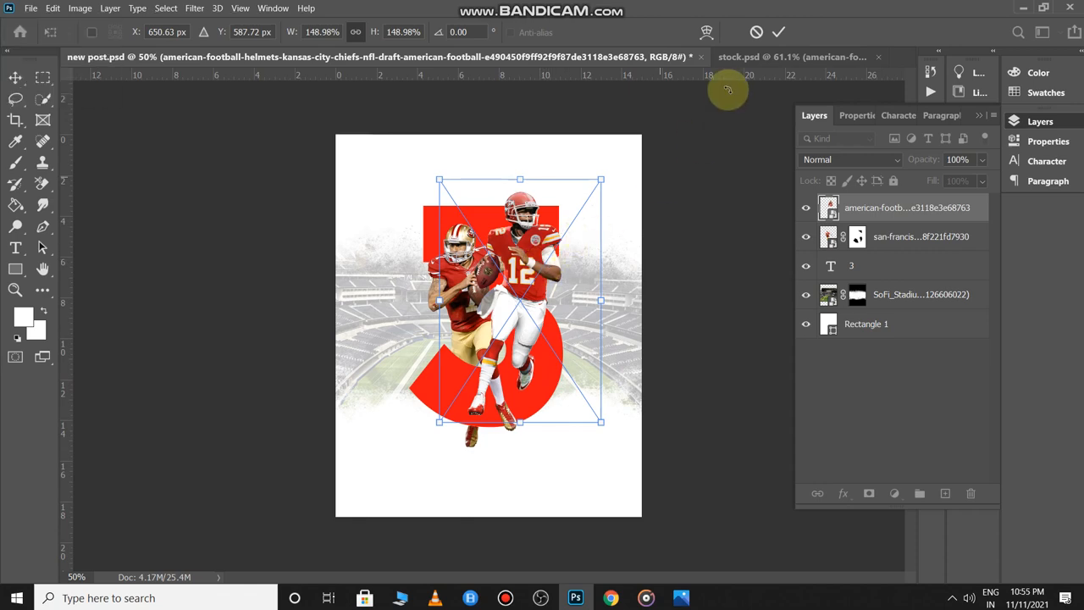
left_click(778, 31)
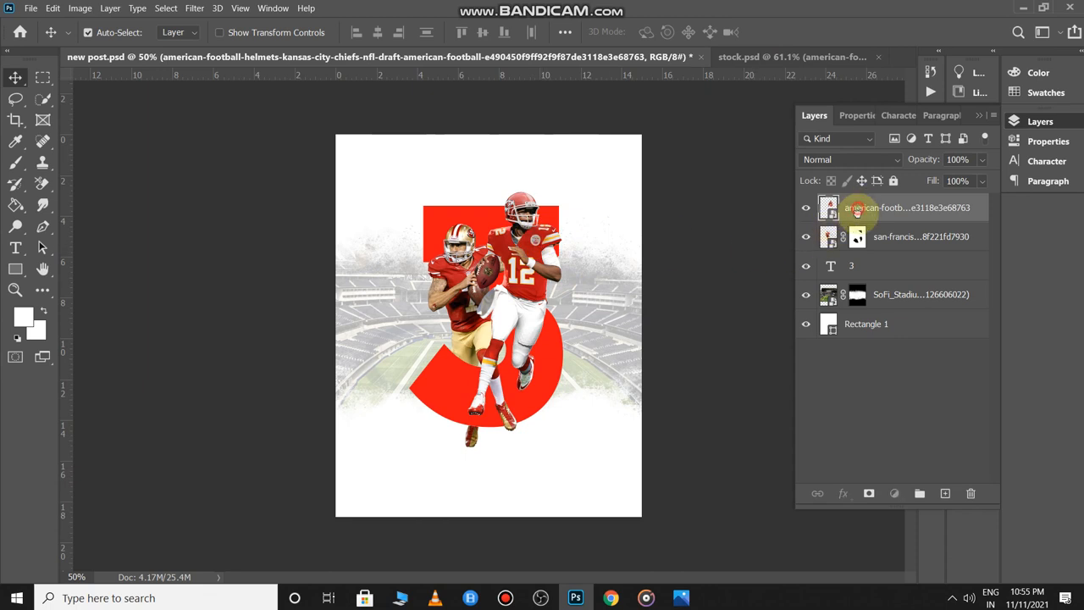
left_click_drag(857, 212, 862, 257)
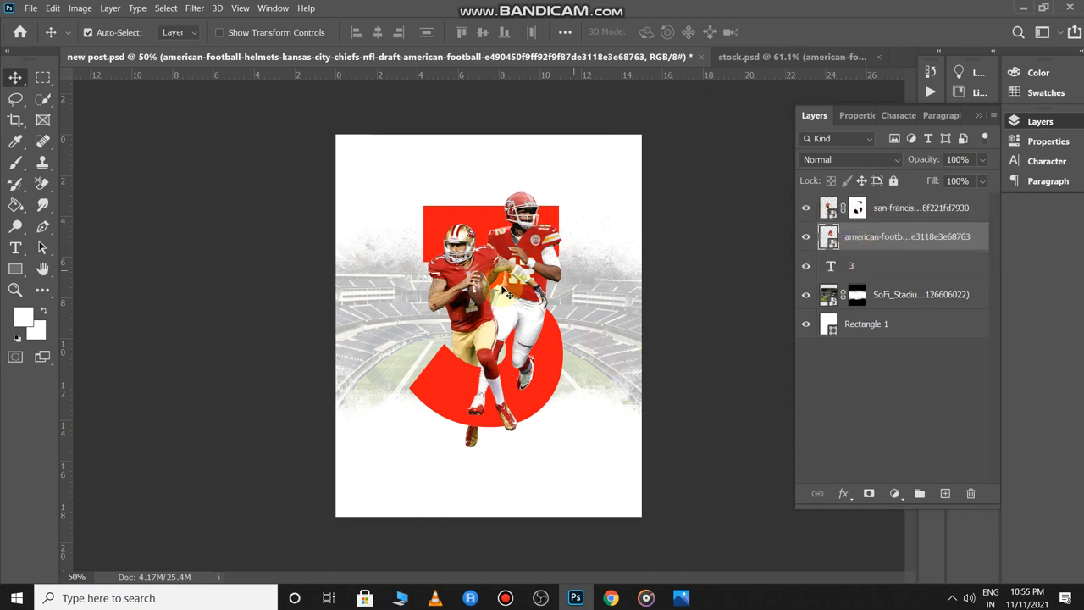
left_click(914, 243)
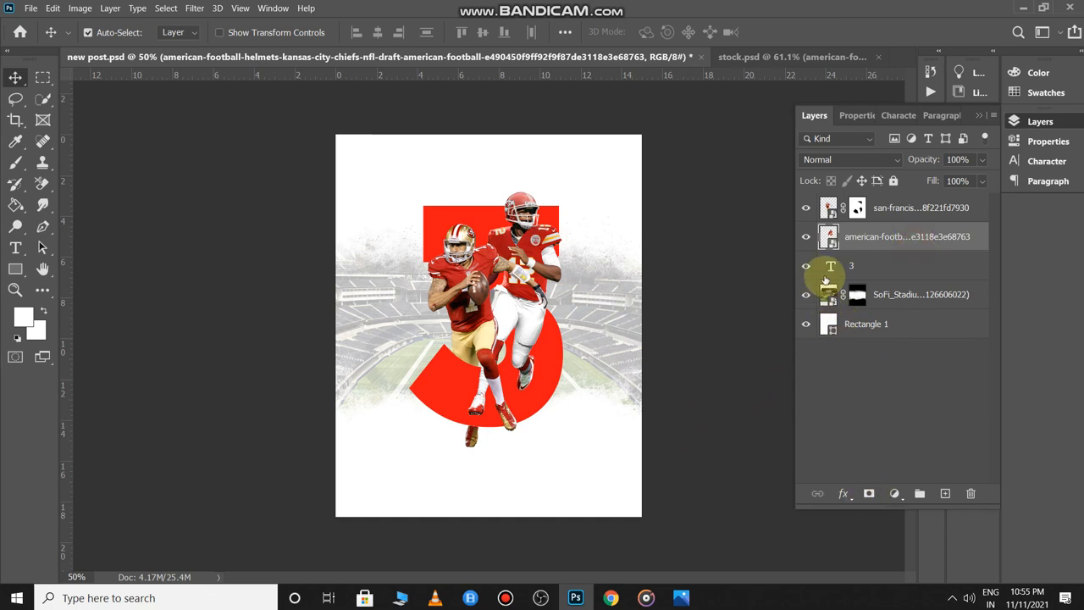
- Load the 3 as a selection, invert it and mask the Chiefs player with it
left_click(831, 265)
left_click(831, 266, "ctrl")
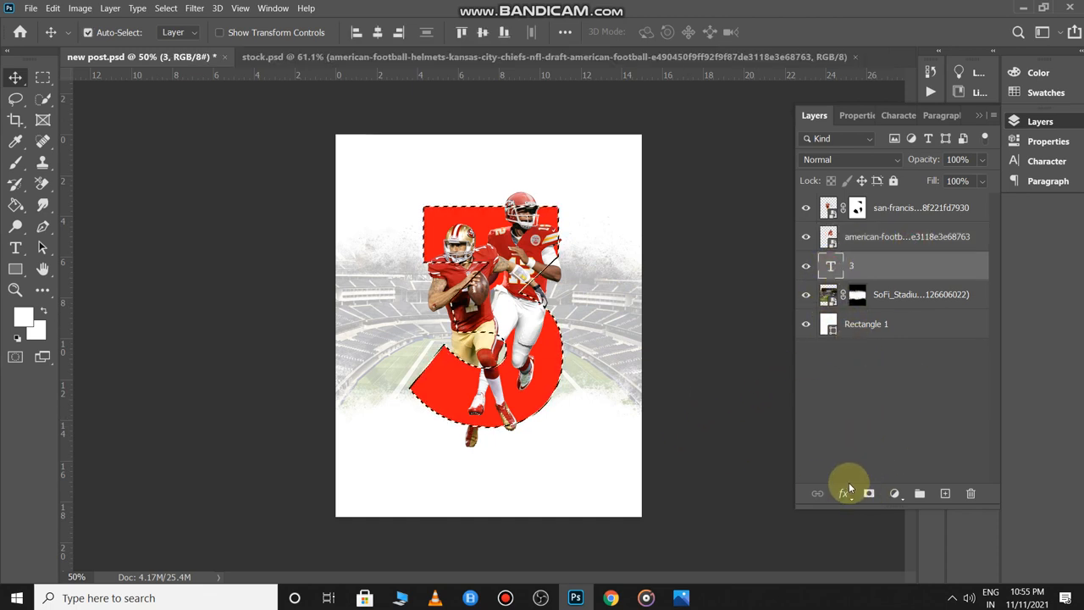
key("ctrl+shift+i")
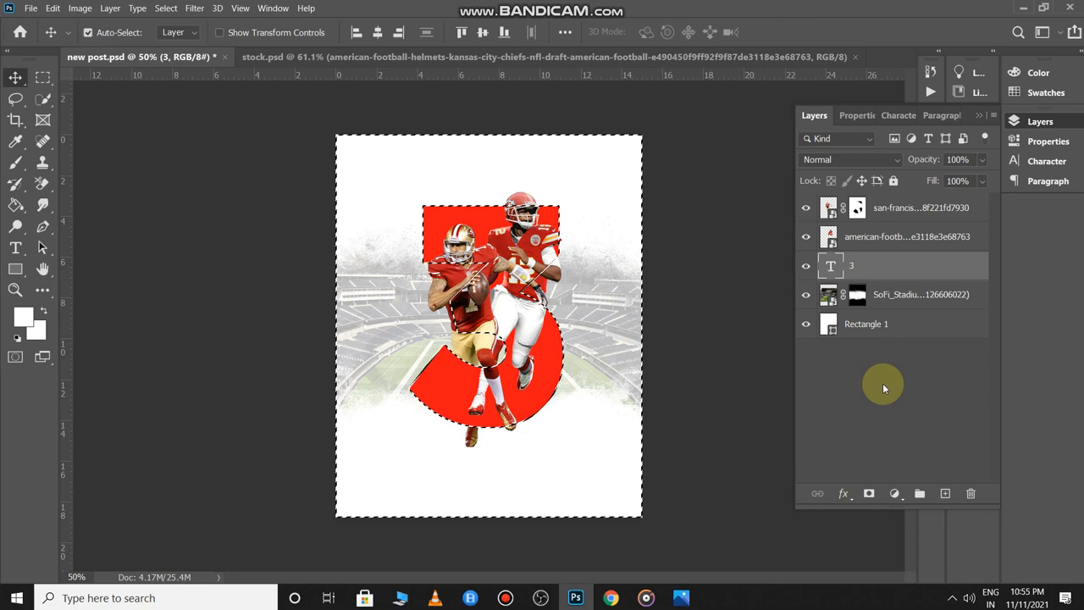
left_click(869, 240)
left_click(868, 493)
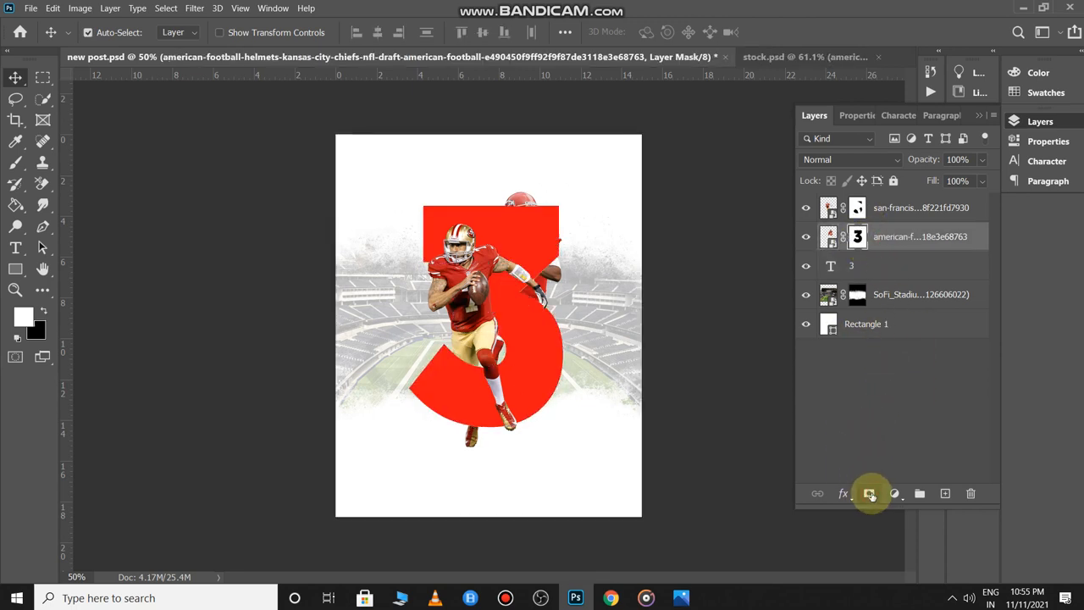
scroll(627, 391, "up", 1)
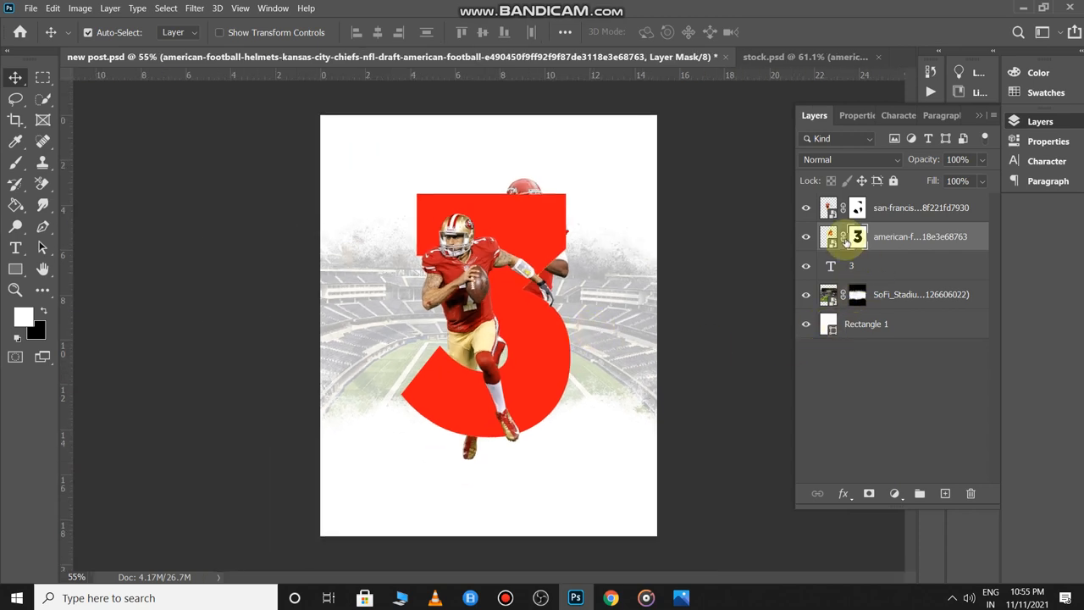
- Paint the mask to bring the Chiefs player's head, arms and legs back over the 3
key("b")
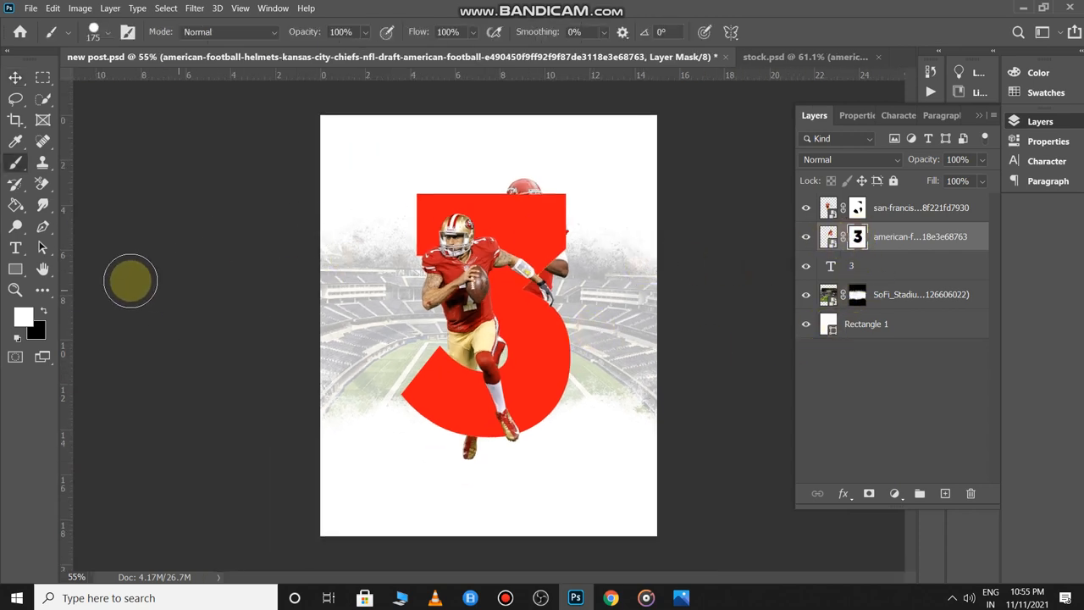
scroll(538, 203, "up", 2)
mouse_move(537, 206)
left_mouse_down()
mouse_move(518, 185)
mouse_move(505, 190)
mouse_move(550, 189)
mouse_move(576, 240)
mouse_move(559, 267)
mouse_move(486, 225)
mouse_move(574, 216)
mouse_move(483, 203)
mouse_move(462, 211)
mouse_move(498, 230)
mouse_move(489, 270)
mouse_move(509, 303)
mouse_move(549, 306)
mouse_move(513, 312)
mouse_move(491, 298)
mouse_move(517, 321)
mouse_move(487, 326)
mouse_move(502, 343)
mouse_move(477, 347)
mouse_move(548, 336)
left_mouse_up()
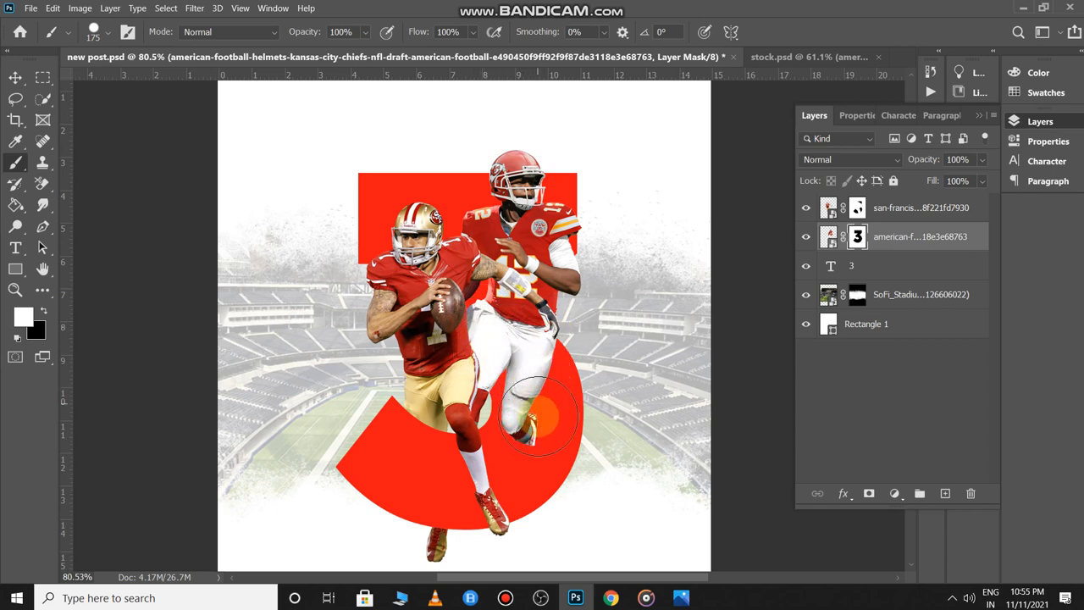
scroll(608, 436, "down", 8)
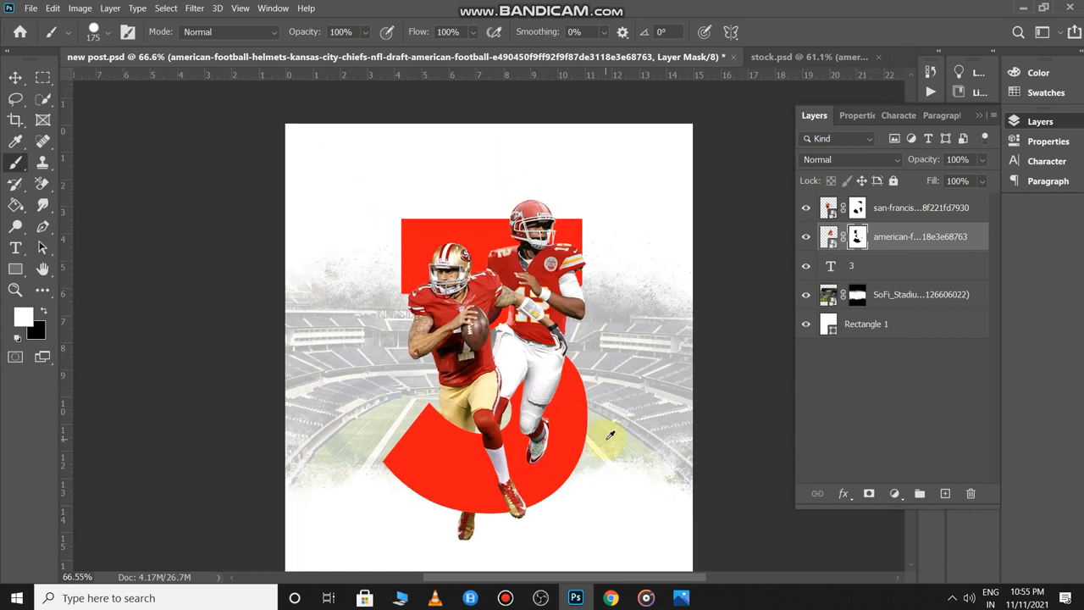
scroll(618, 338, "up", 3)
scroll(633, 321, "down", 2)
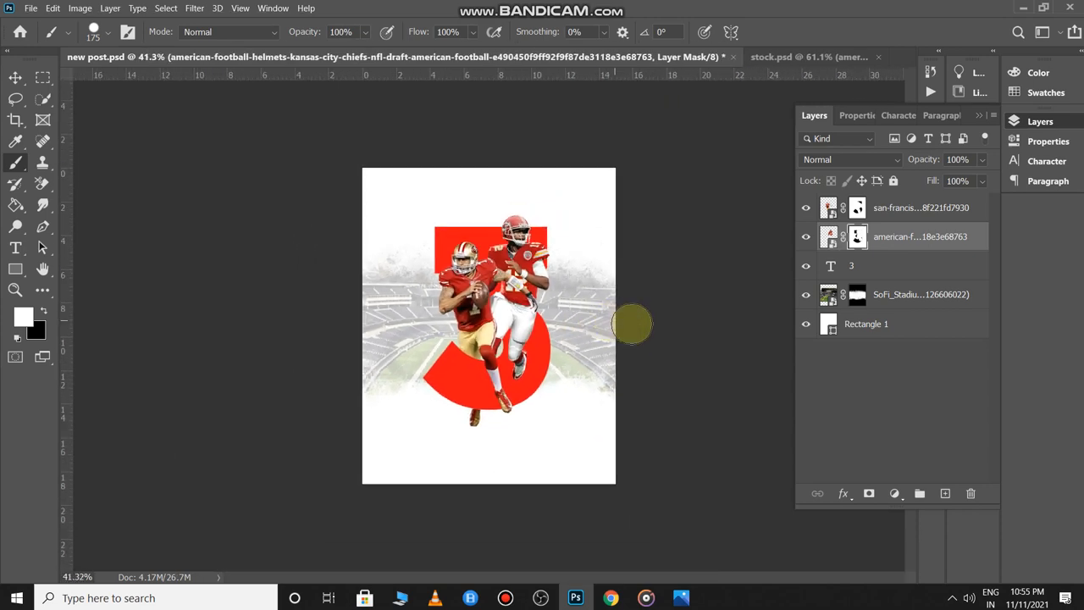
key("v")
left_click(670, 272)
scroll(672, 276, "up", 3)
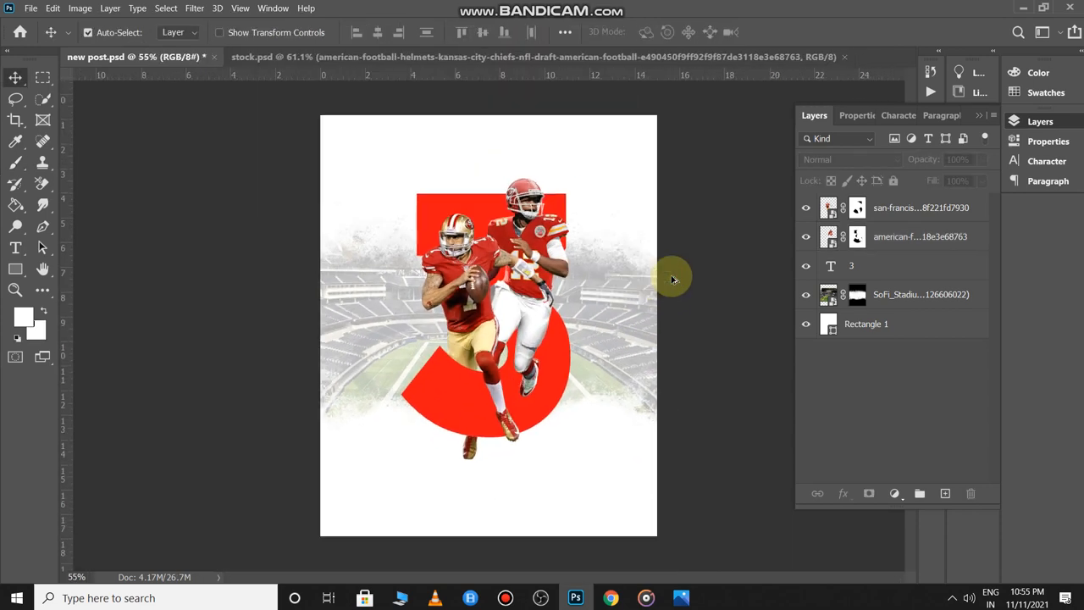
- Copy the Chiefs player holding the ball from stock.psd into new post.psd
scroll(672, 276, "down", 2)
left_click(672, 277)
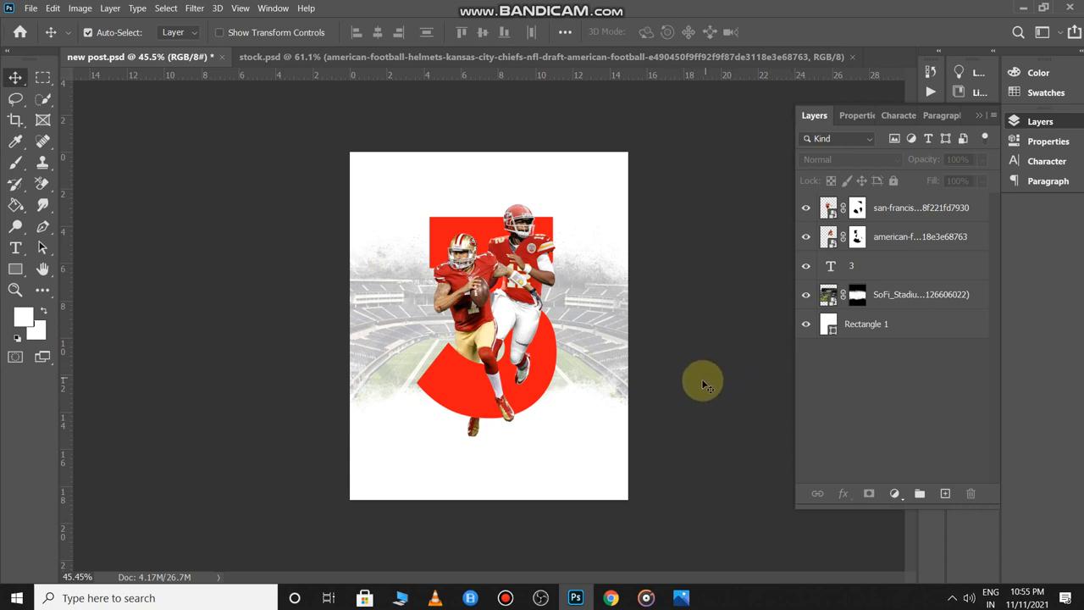
key("ctrl+Tab")
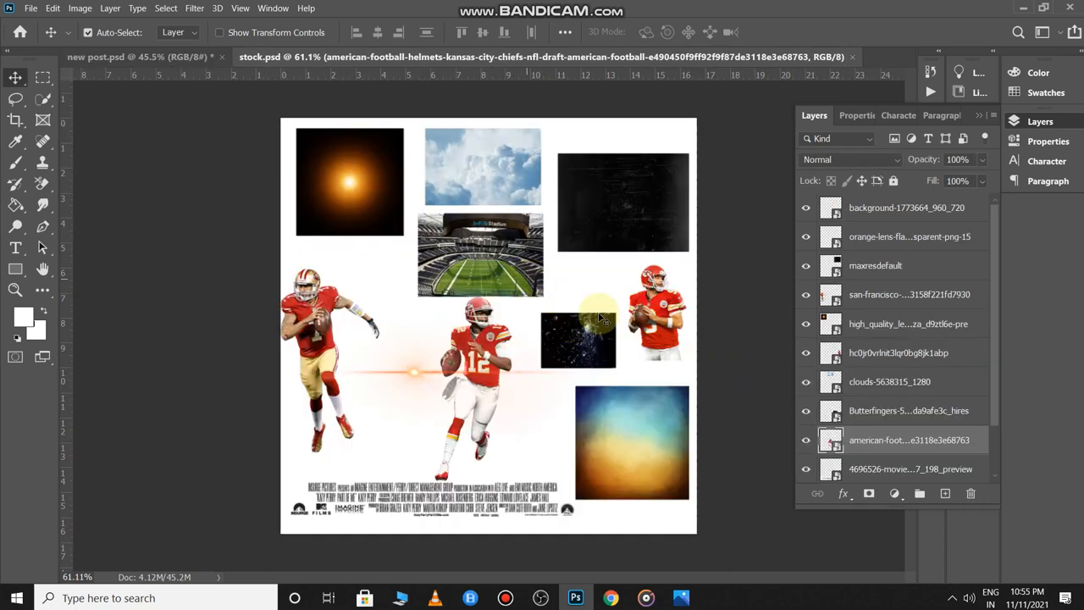
left_click(665, 305)
left_click_drag(669, 313, 565, 392)
- Scale him to 85% at the top and place his layer behind the other two players
key("ctrl+t")
left_click_drag(517, 297, 503, 245)
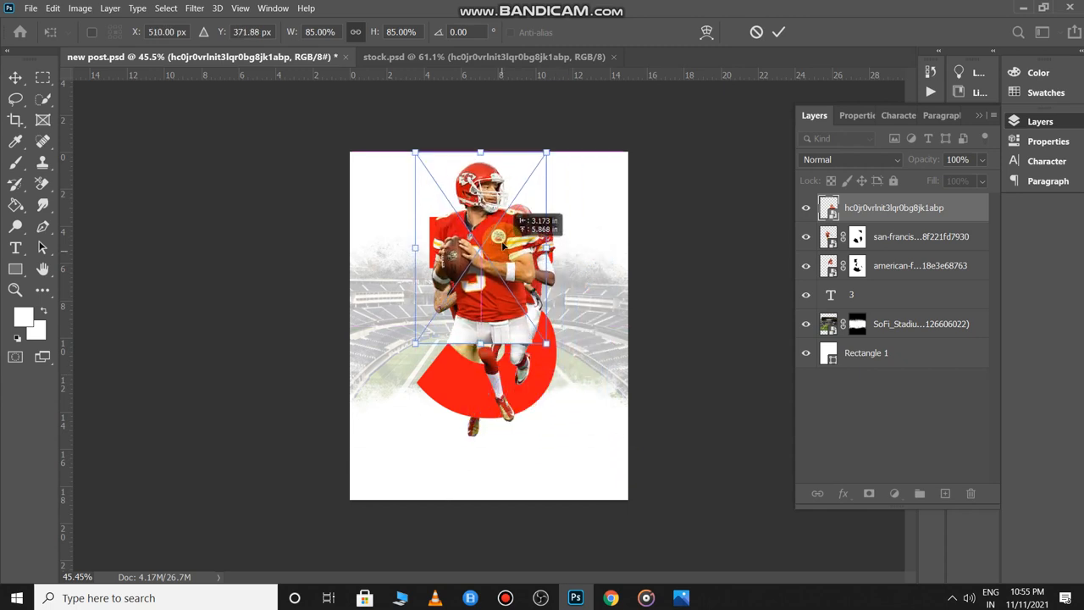
key("Return")
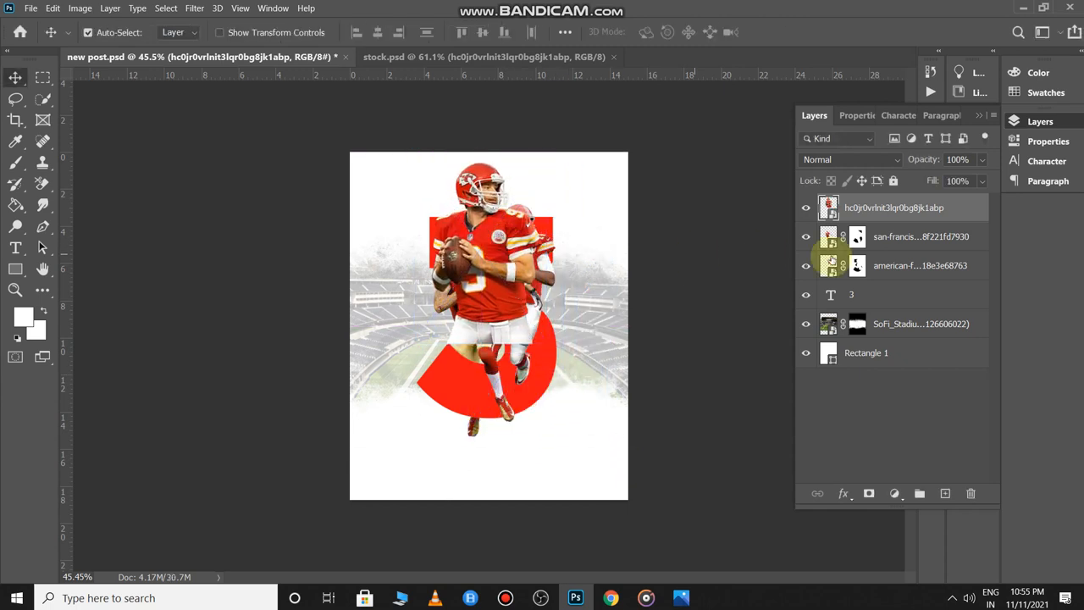
left_click_drag(953, 207, 937, 284)
scroll(516, 255, "up", 5)
scroll(516, 255, "down", 7)
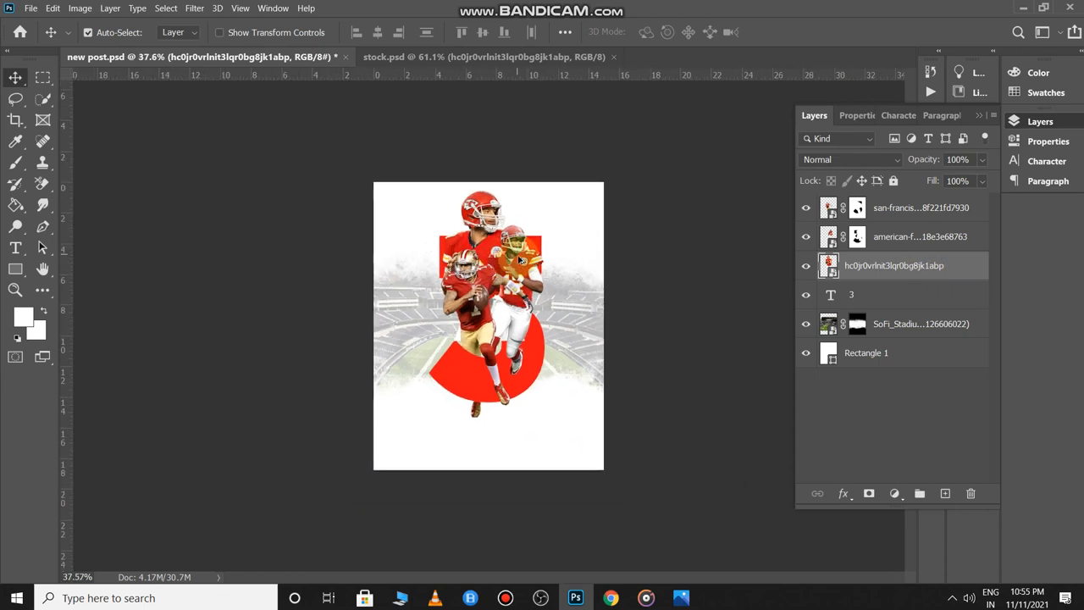
scroll(517, 256, "up", 2)
left_click(872, 431)
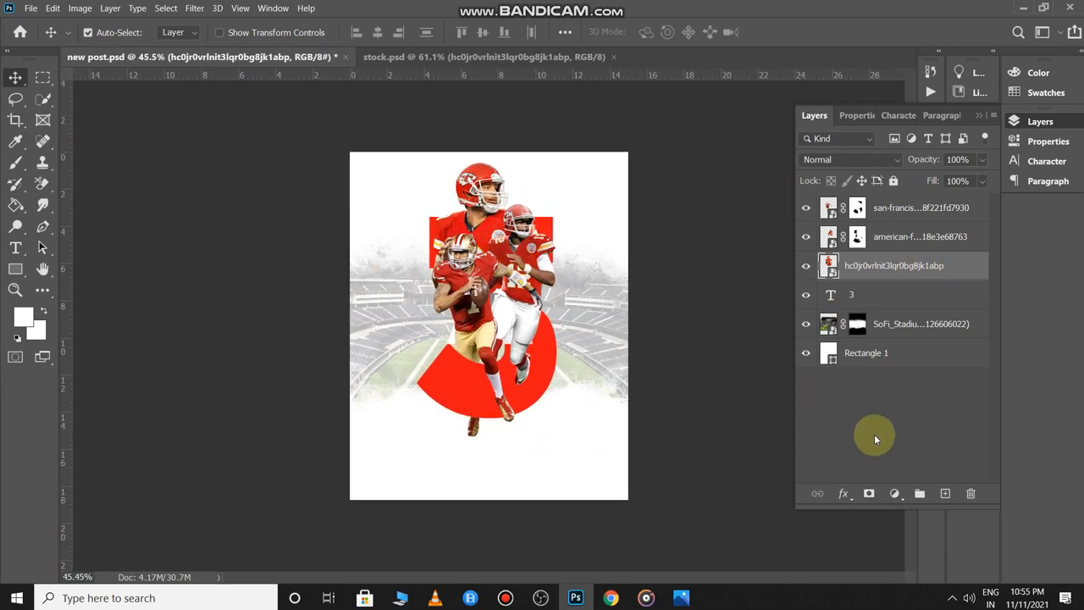
- Add a new empty layer and prepare the Brush tool with swapped colours
left_click(946, 495)
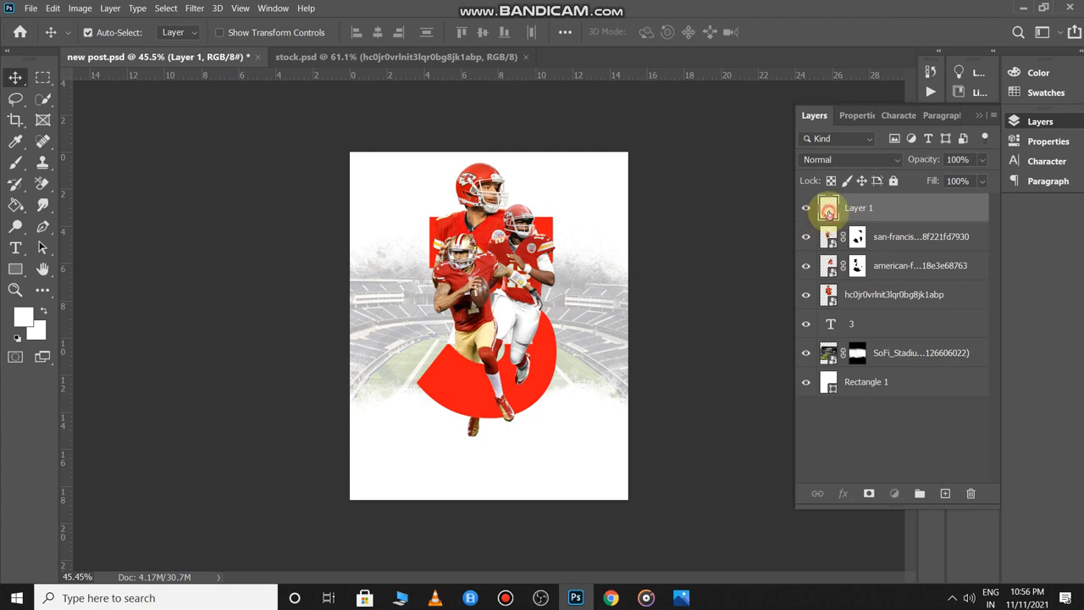
key("b")
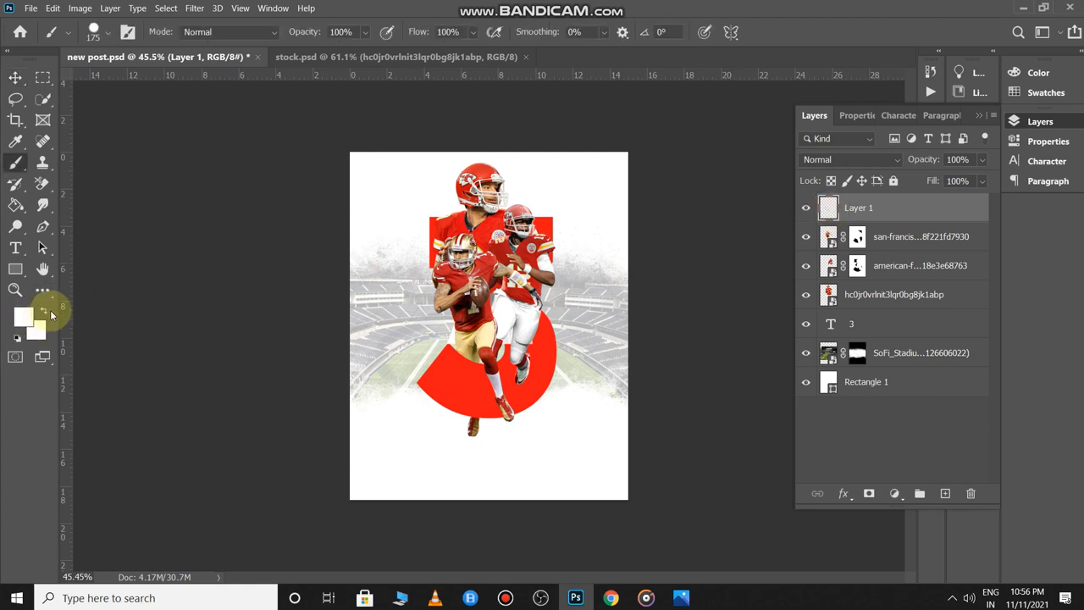
left_click(44, 314)
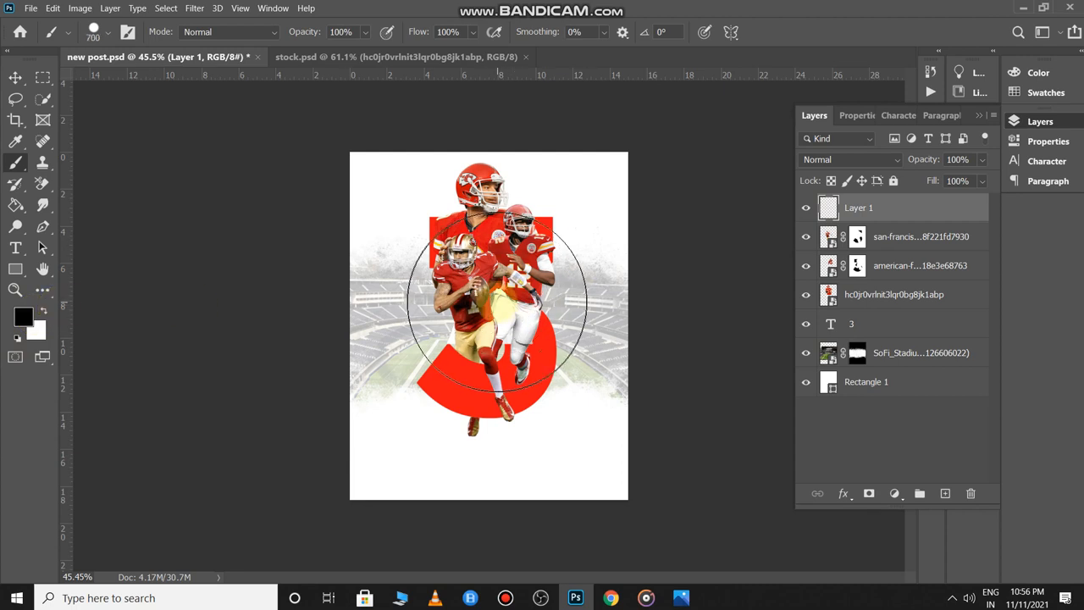
scroll(501, 288, "up", 5)
scroll(501, 287, "down", 3)
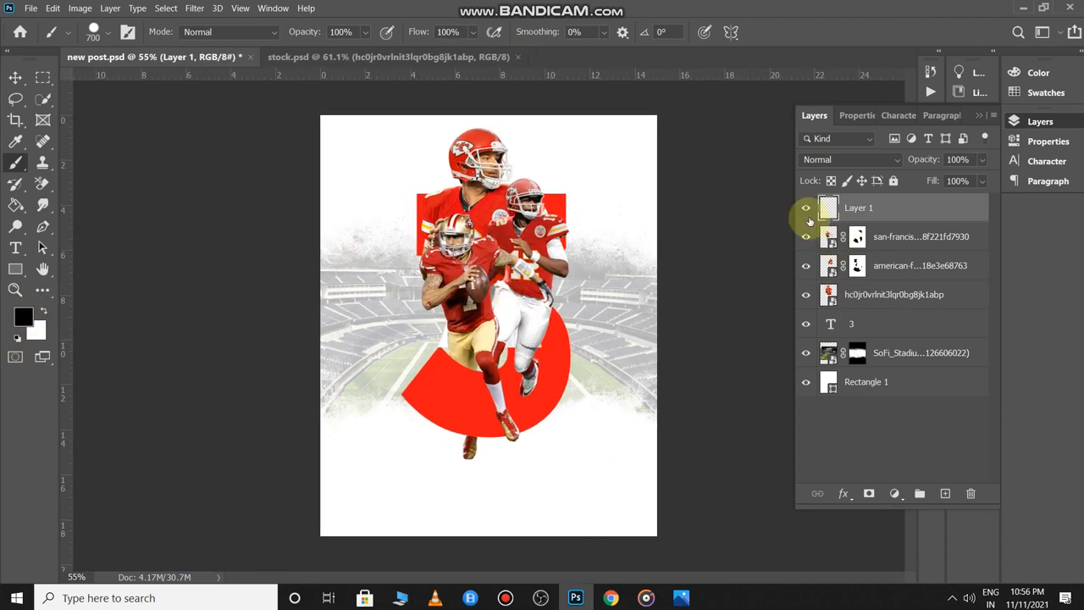
left_click(471, 274)
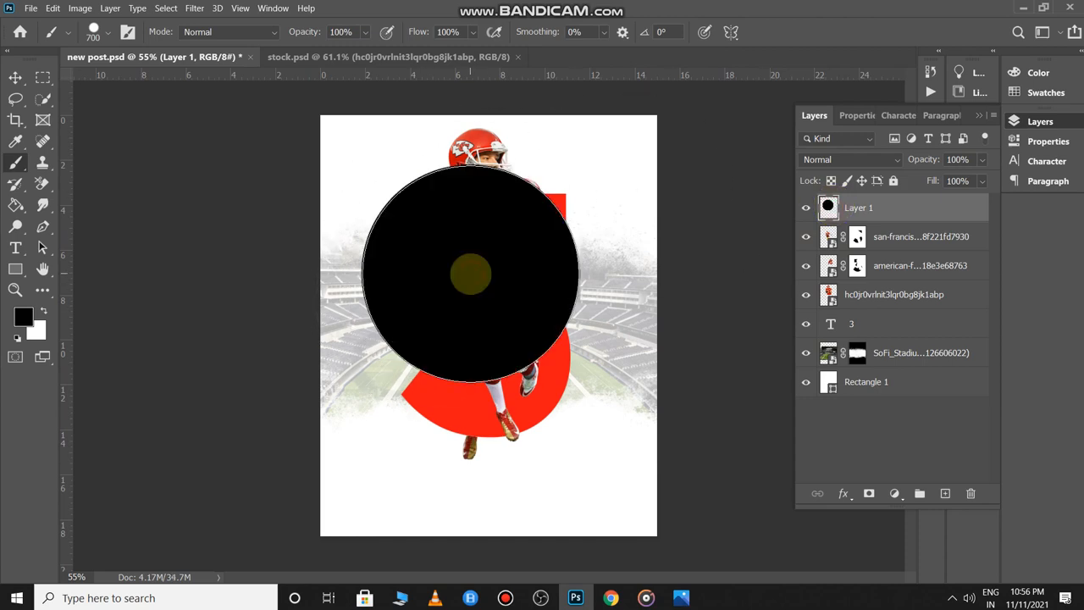
key("ctrl+z")
- Paint a soft 300 px dark shadow over the ball and jersey, then place that layer below the players
left_click(93, 33)
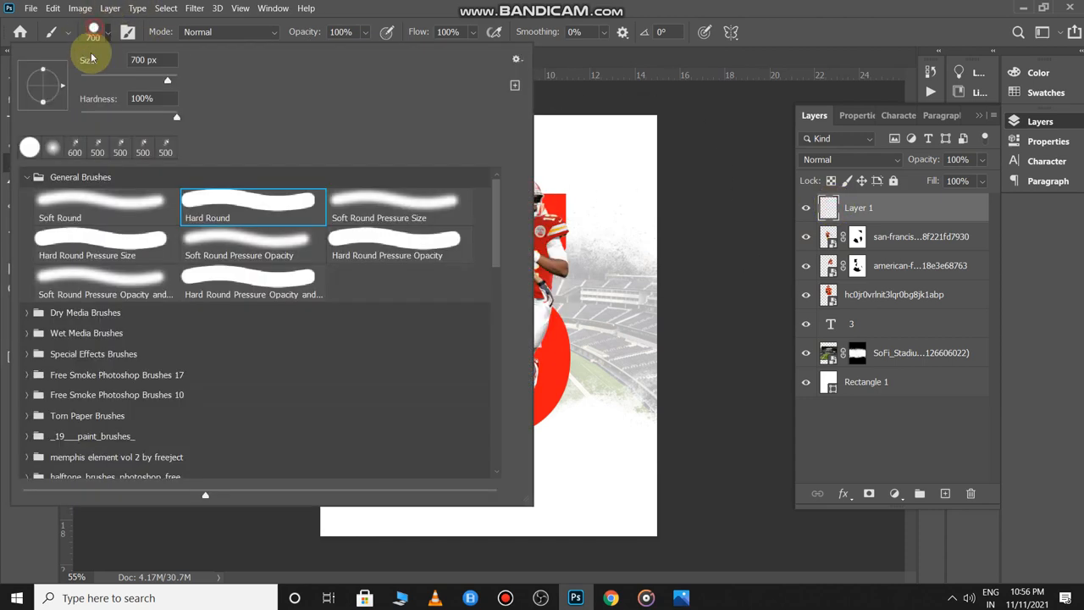
left_click(105, 199)
left_click(608, 235)
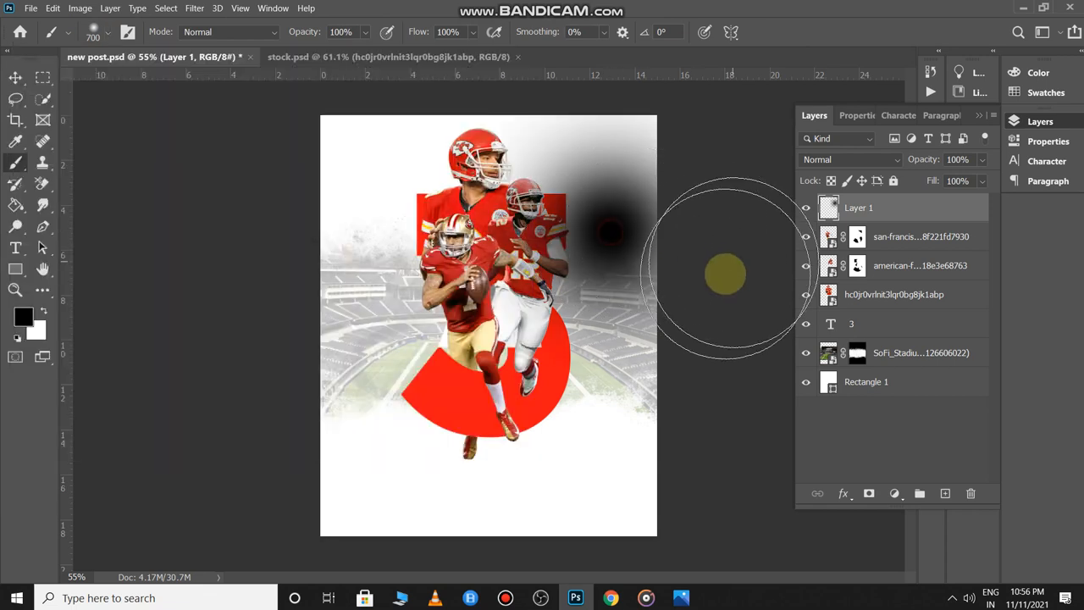
key("ctrl+z")
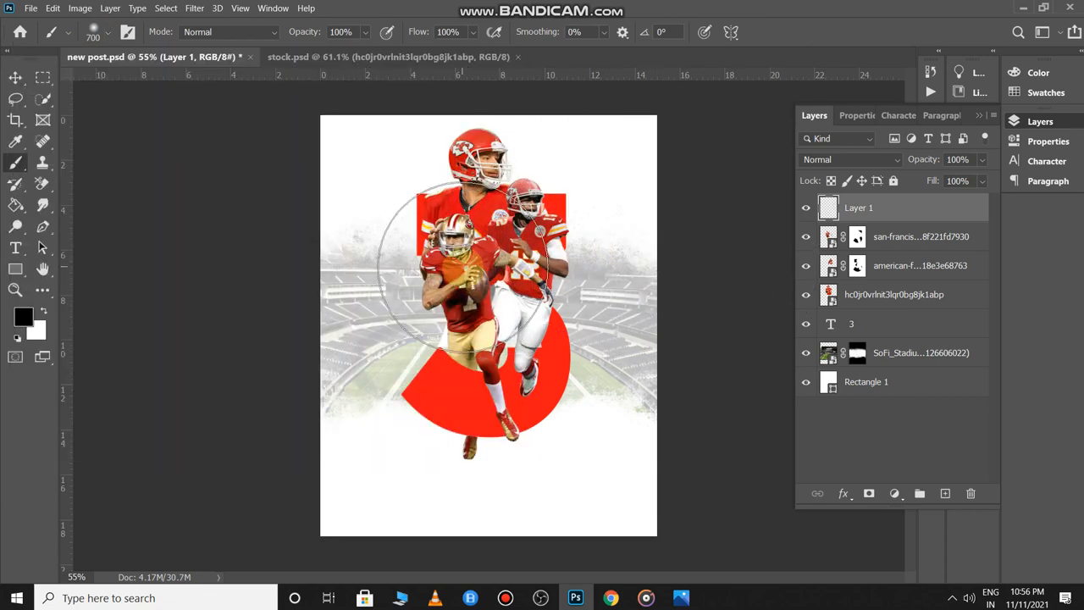
key("bracketleft")
key("bracketleft")
key("bracketleft")
key("bracketleft")
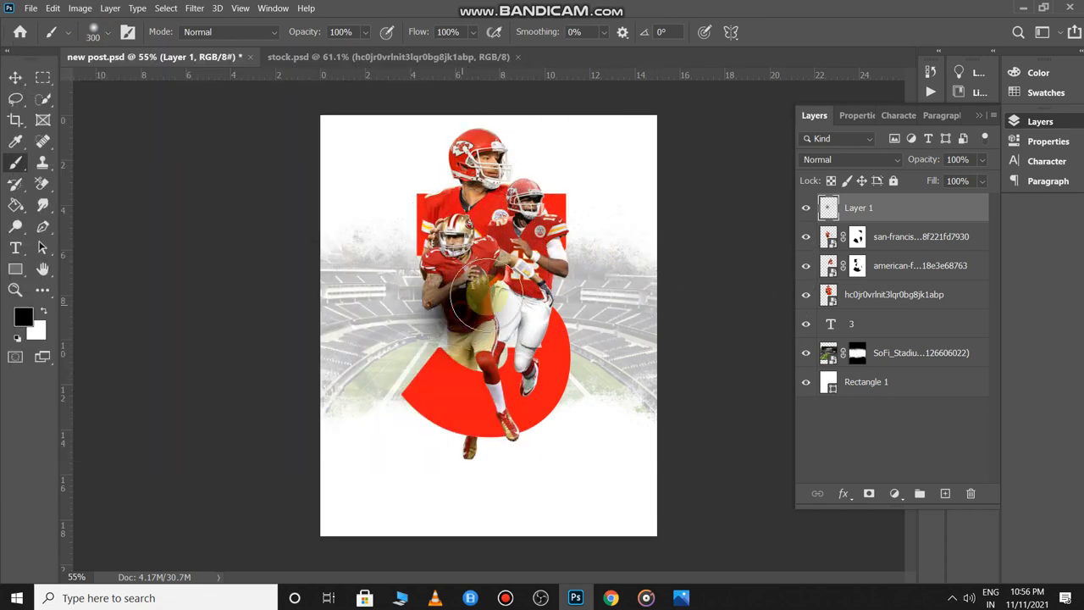
left_click_drag(476, 298, 504, 339)
mouse_move(890, 218)
left_mouse_down()
mouse_move(900, 317)
mouse_move(903, 308)
left_mouse_up()
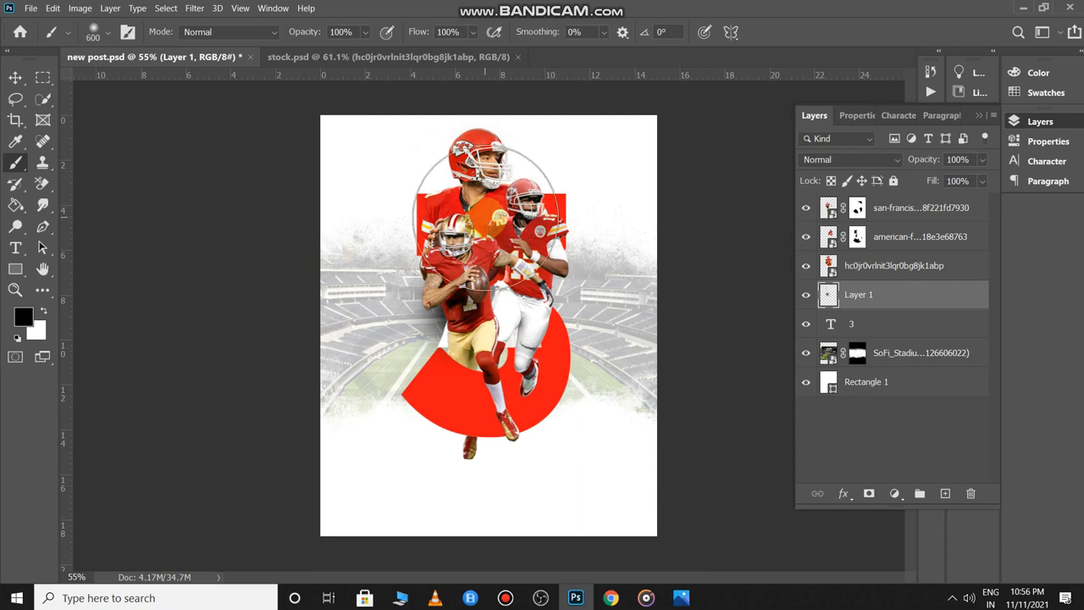
- Set brush flow to 65% and size to 400, lower Layer 1 to 84% opacity, and save
left_click_drag(421, 32, 395, 38)
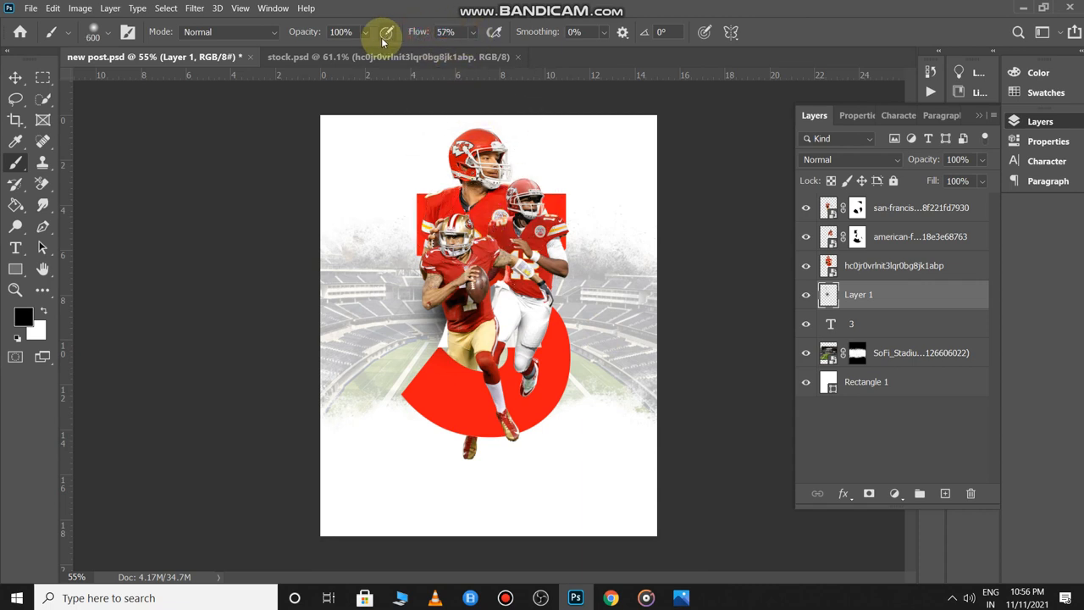
left_click_drag(285, 41, 281, 40)
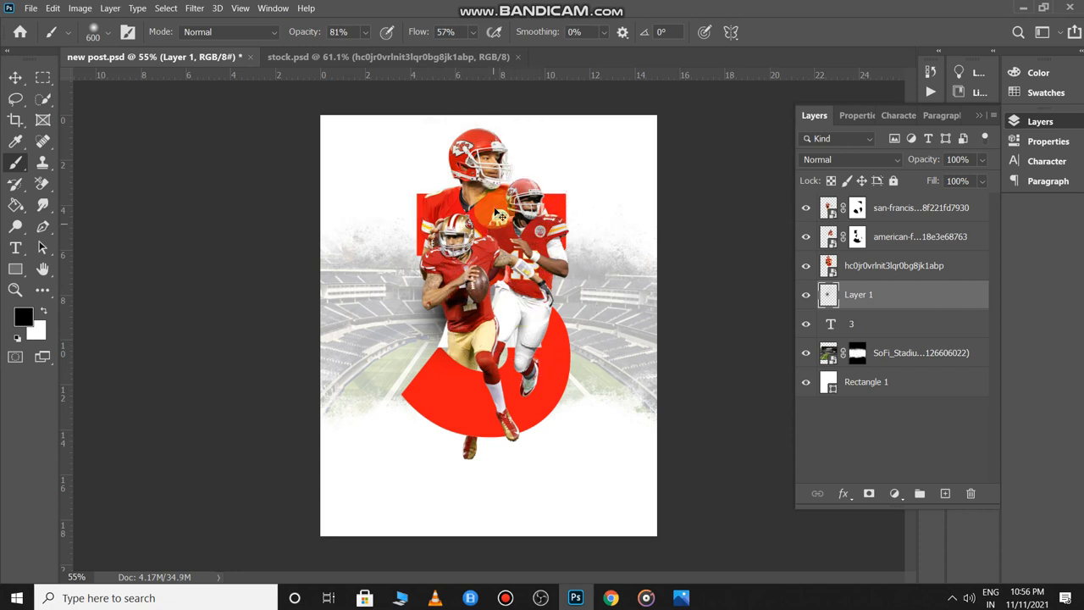
key("bracketleft")
key("bracketleft")
key("bracketleft")
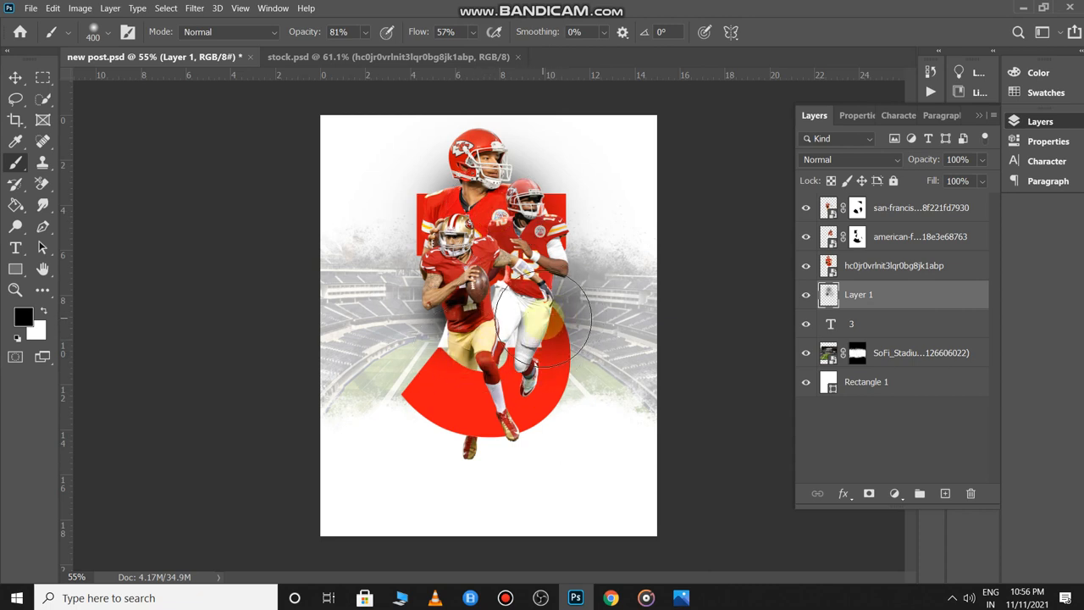
left_click_drag(923, 165, 892, 163)
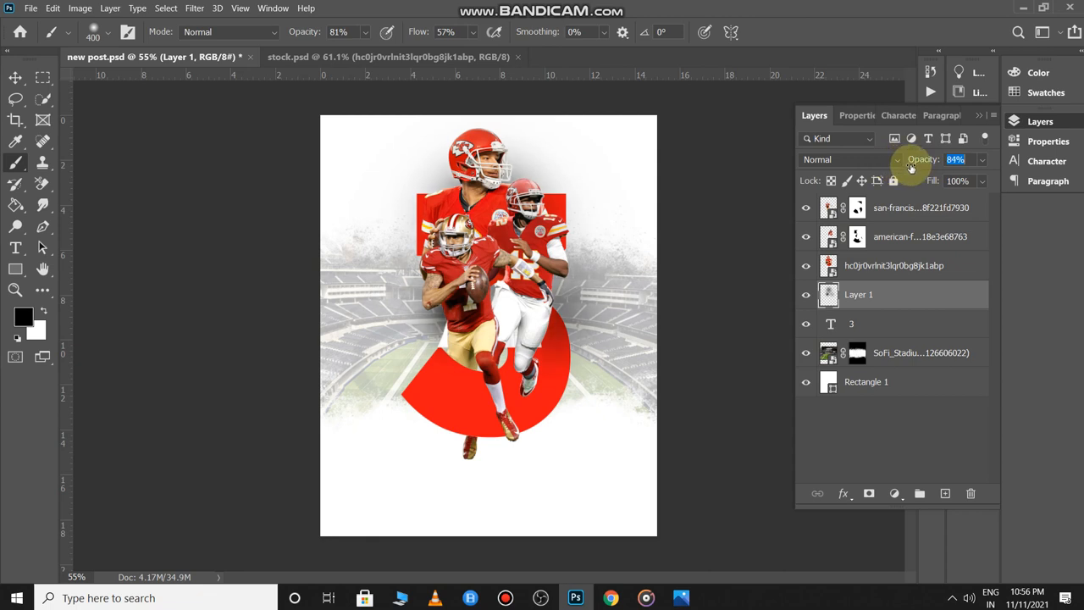
scroll(753, 254, "down", 3)
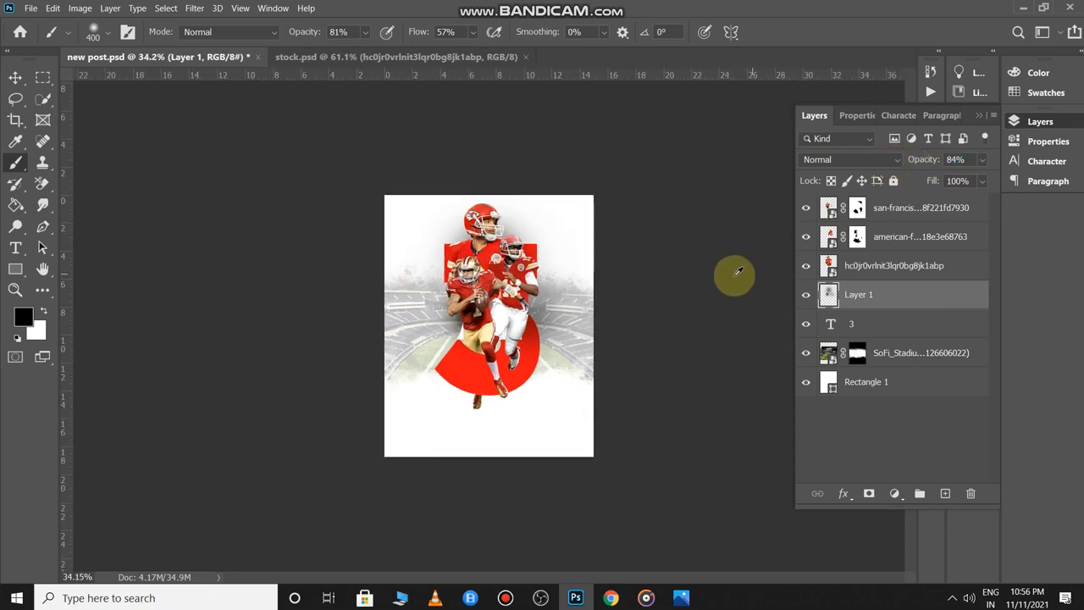
key("ctrl+s")
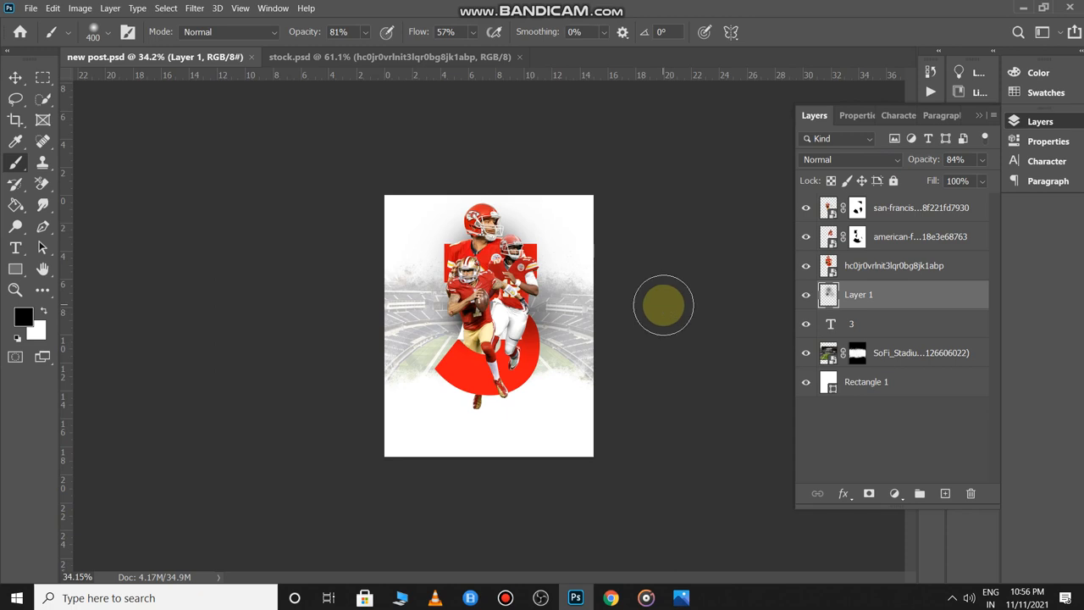
key("ctrl+Tab")
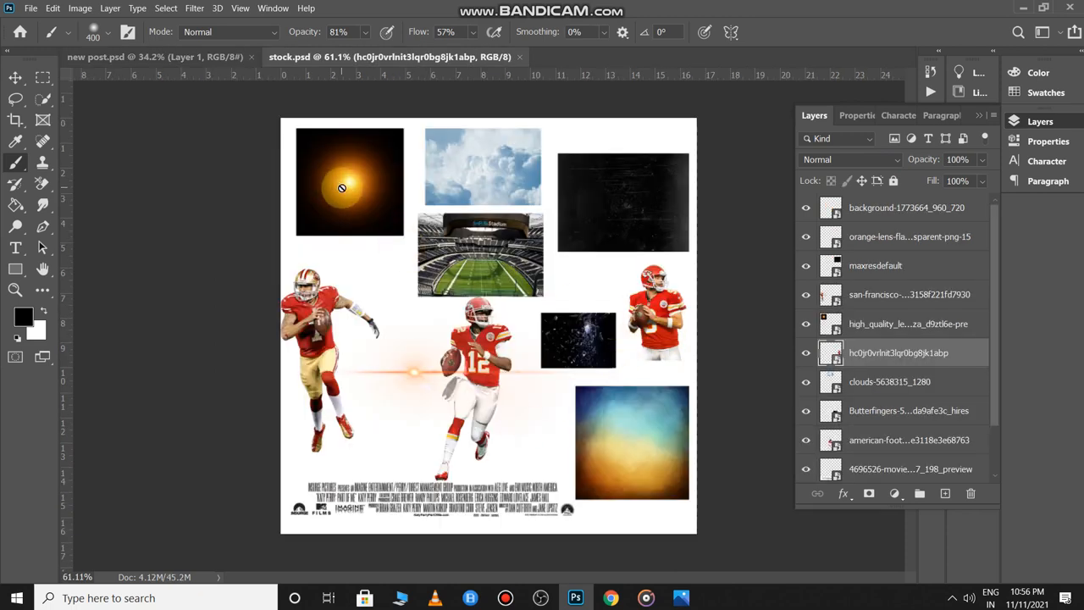
- Select the three player layers and the red 3 and nudge them down-left
key("v")
key("ctrl+Tab")
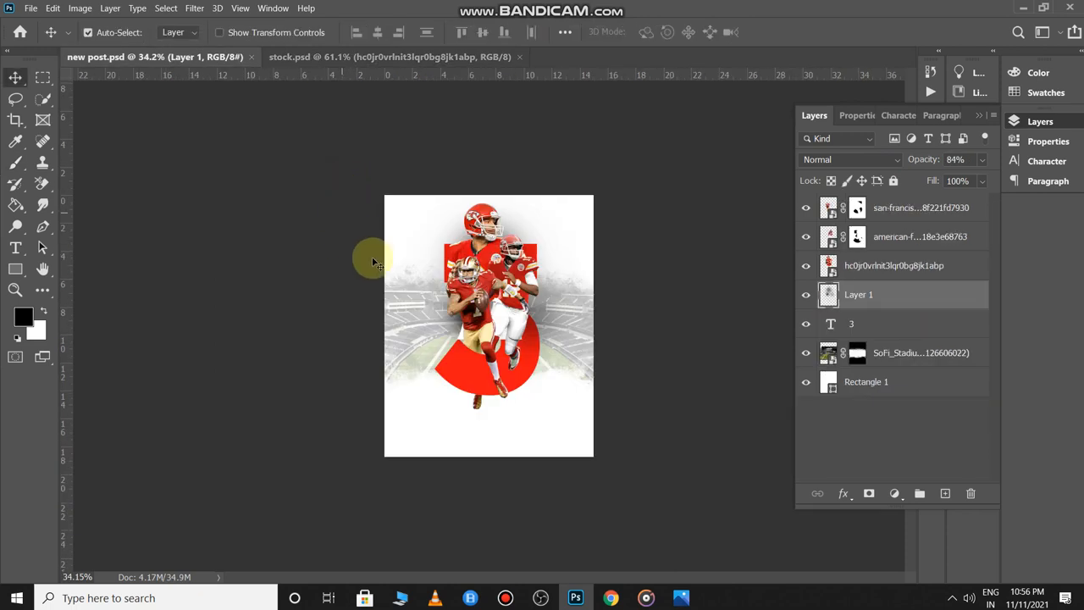
scroll(584, 308, "up", 2)
scroll(483, 222, "down", 1)
left_click(479, 214)
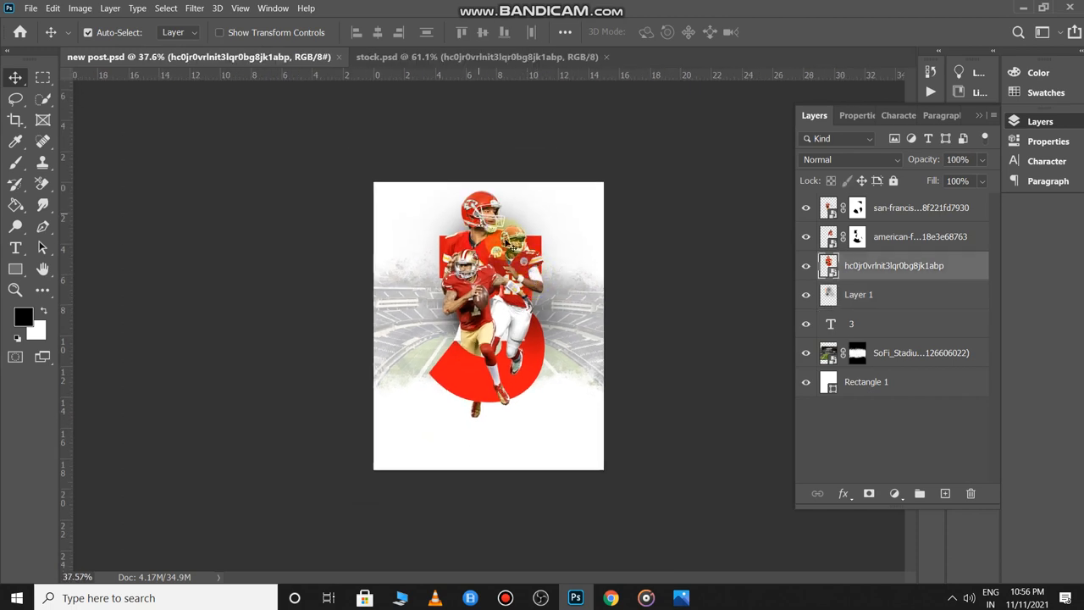
left_click(525, 265, "shift")
left_click(467, 292, "shift")
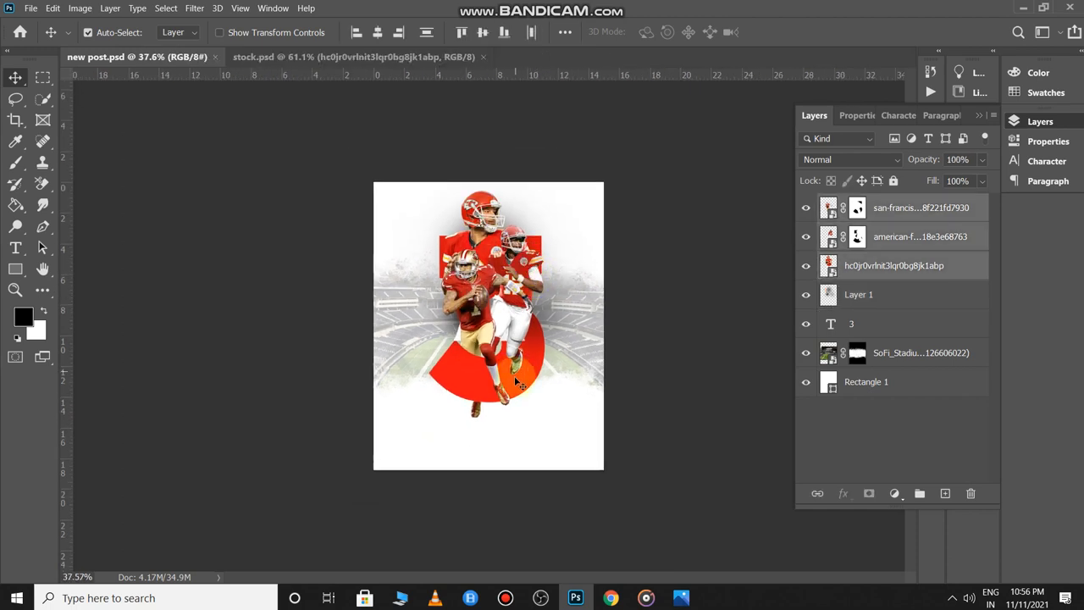
left_click(465, 381, "shift")
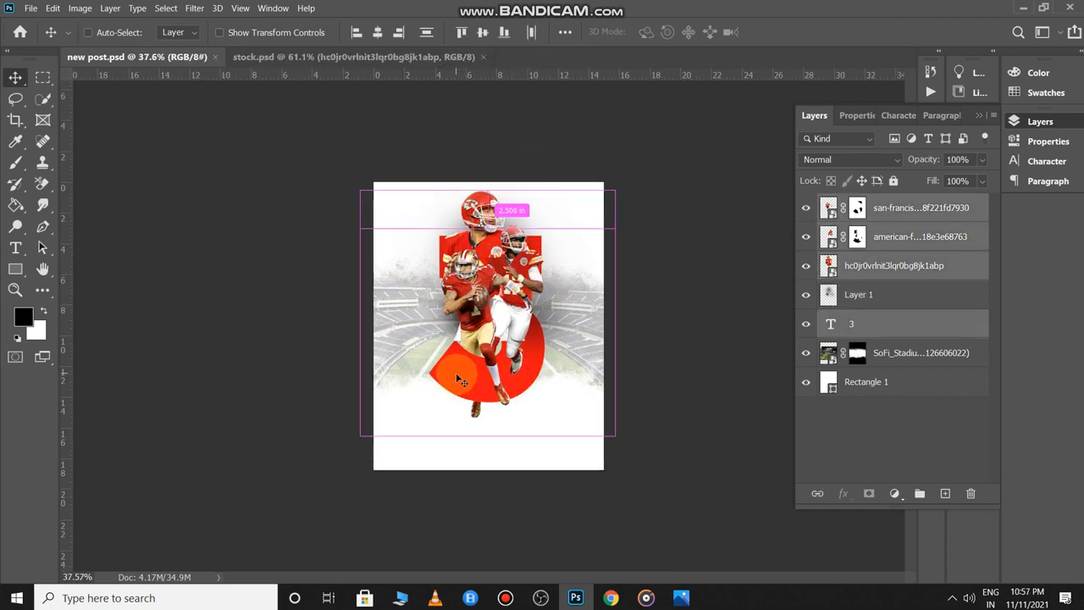
left_click_drag(504, 339, 503, 354)
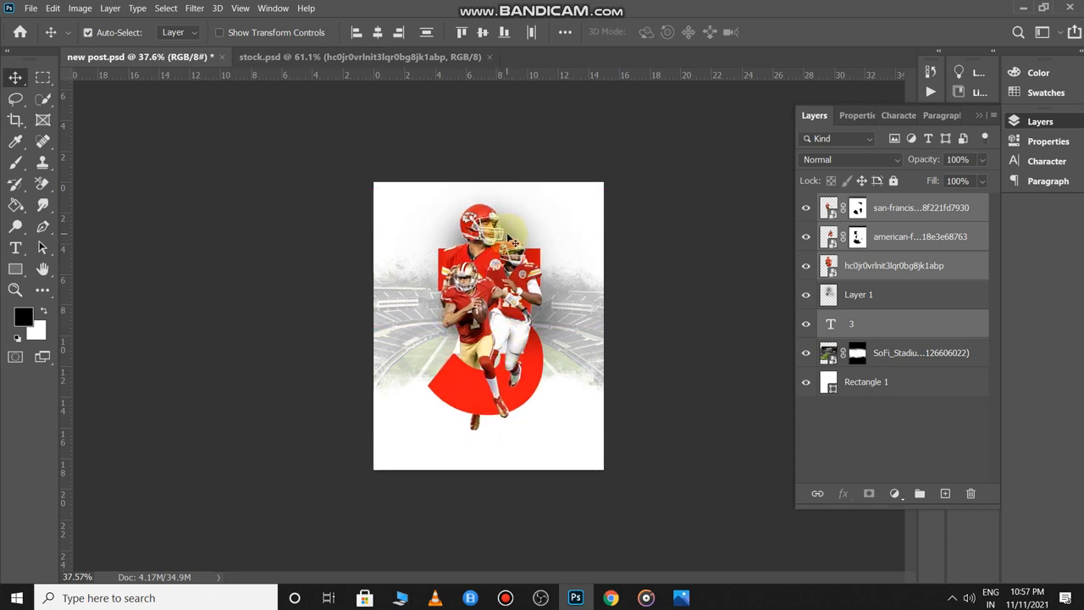
- Scale the haze Layer 1 down to about 95%
left_click(758, 239)
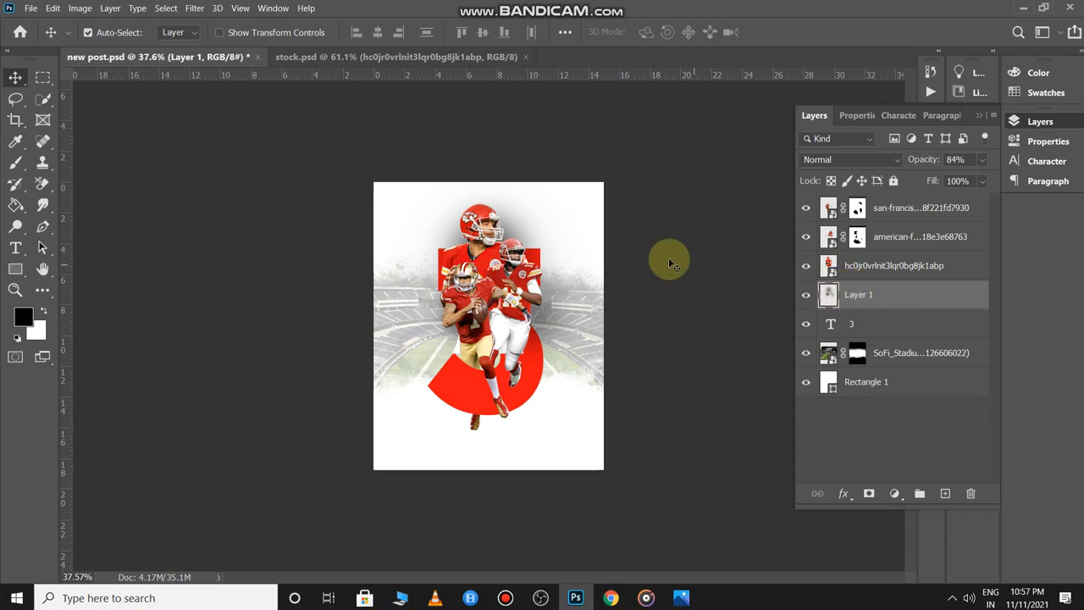
key("ctrl+t")
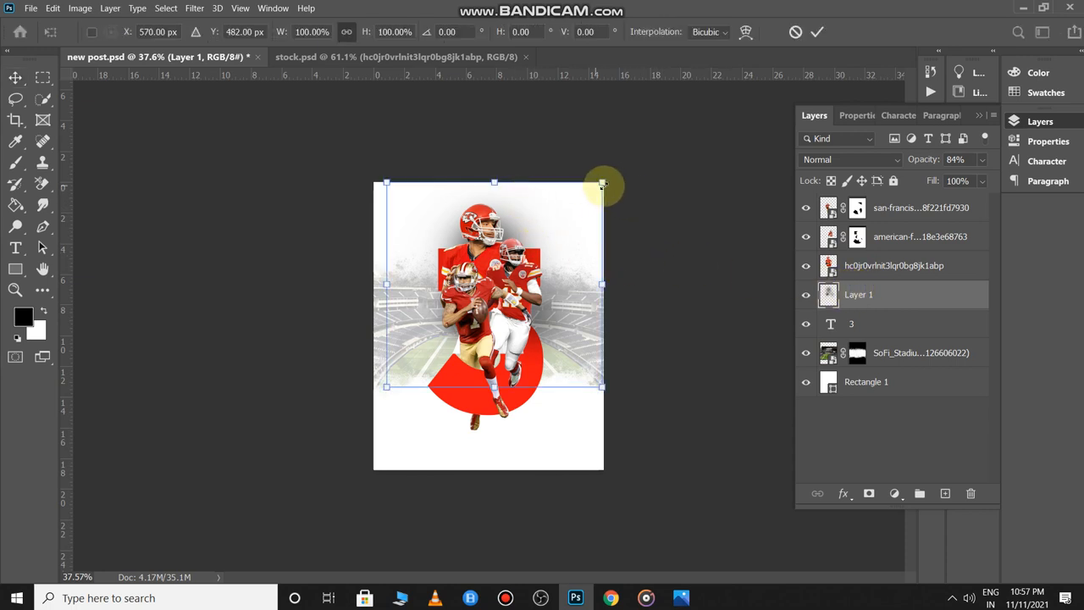
mouse_move(600, 183)
left_mouse_down()
mouse_move(588, 189)
mouse_move(597, 186)
left_mouse_up()
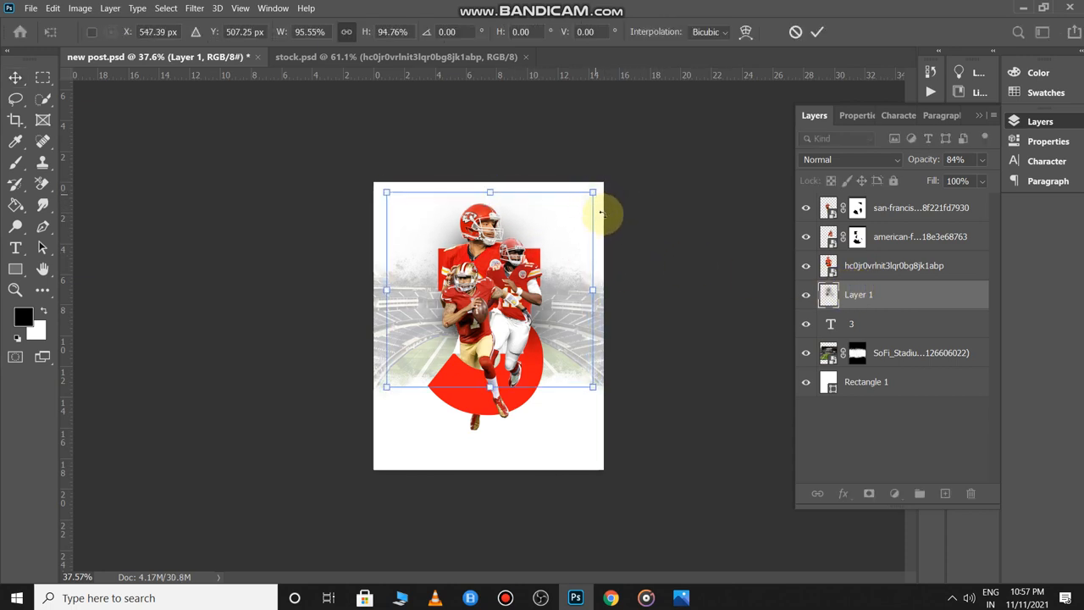
key("Return")
left_click(641, 292)
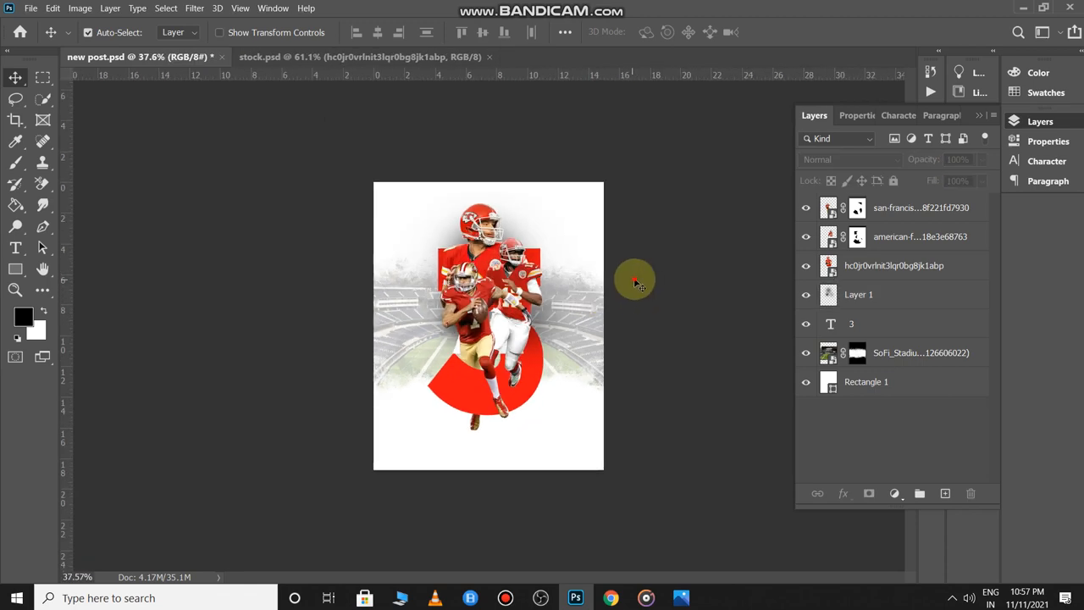
key("ctrl+Tab")
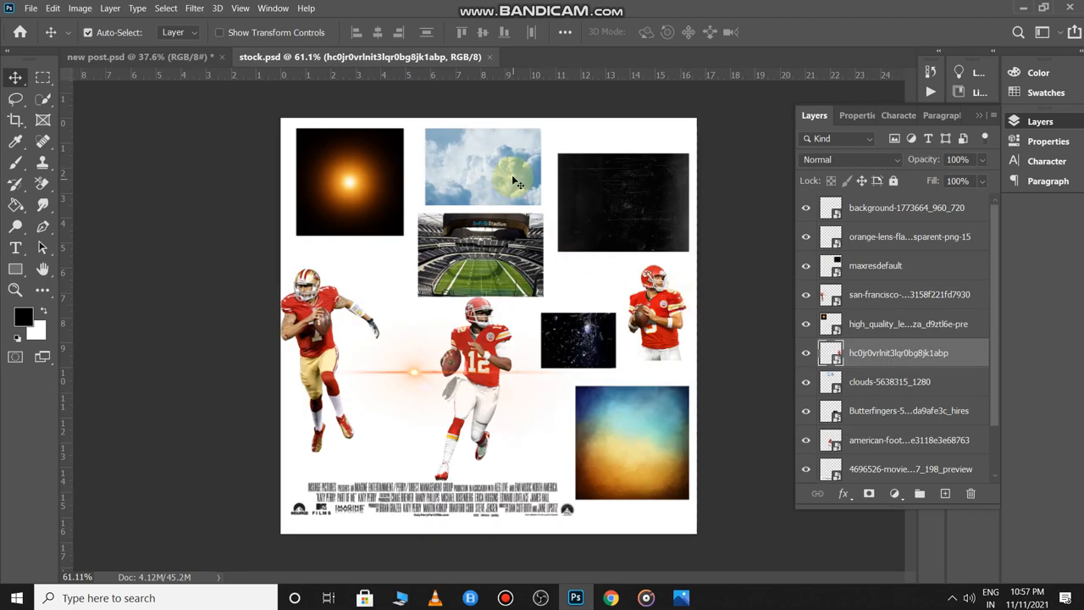
- Bring the clouds photo into the poster, enlarged and centred
left_click_drag(517, 182, 475, 271)
key("ctrl+t")
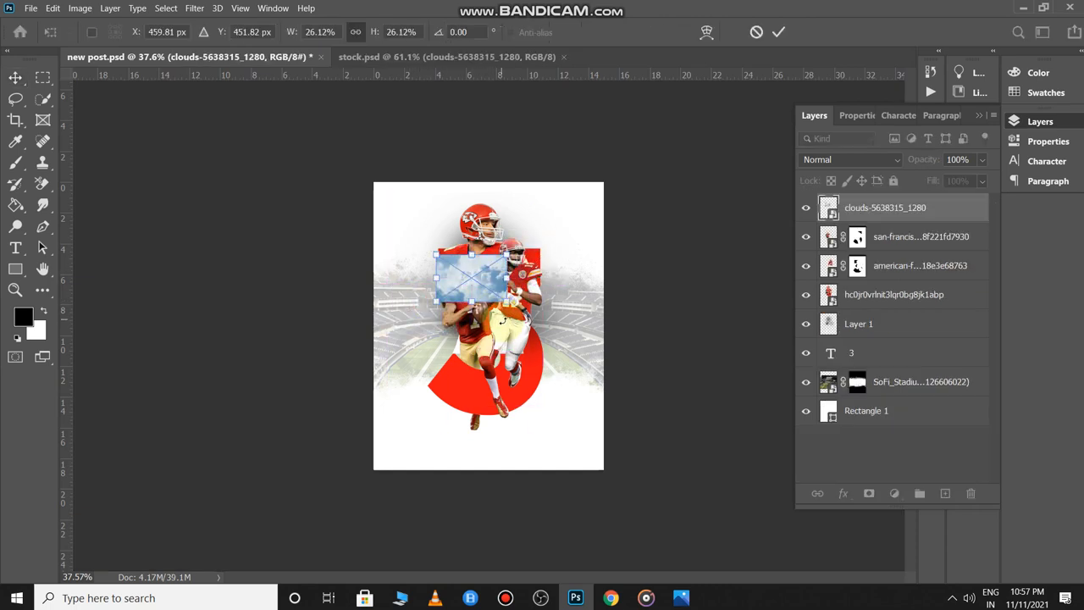
left_click_drag(508, 301, 649, 406)
left_click_drag(557, 339, 502, 327)
key("Return")
- Place the clouds just above the 3 as a clipping mask and stretch them over its bottom
left_click_drag(932, 211, 922, 341)
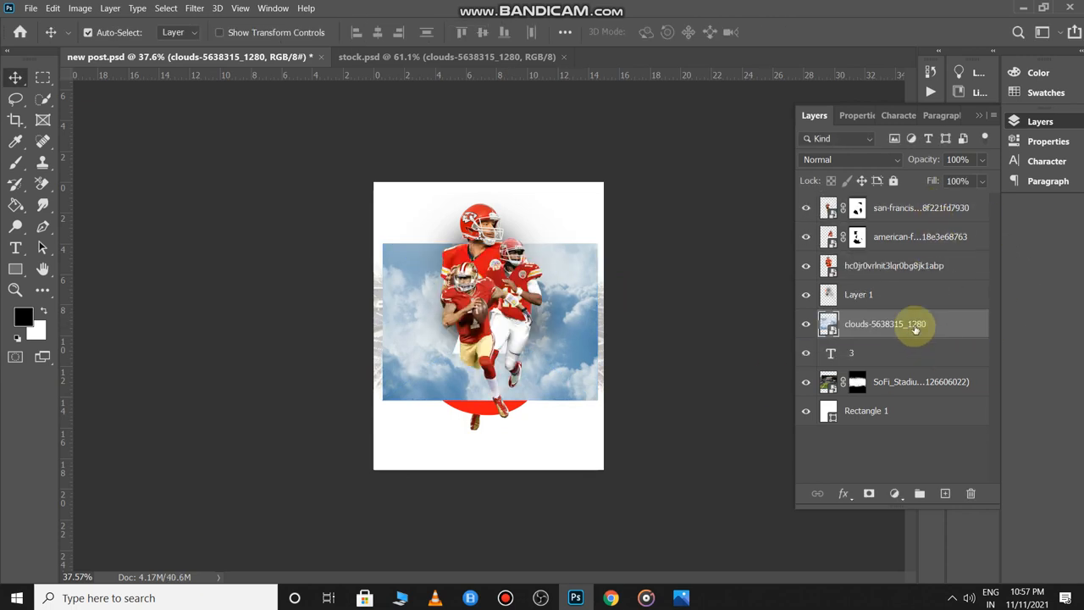
right_click(922, 325)
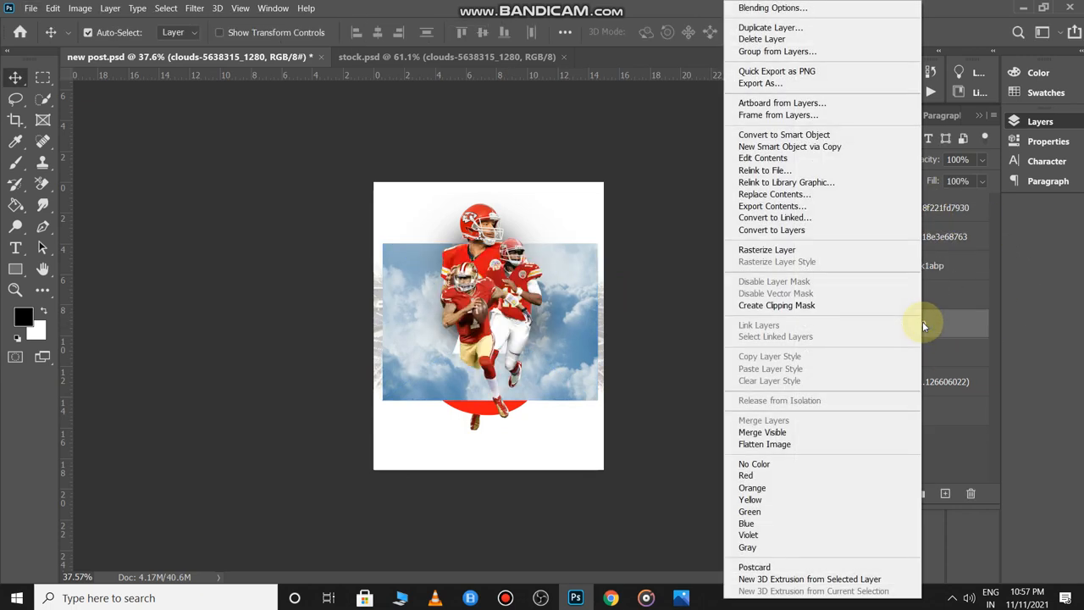
left_click(842, 306)
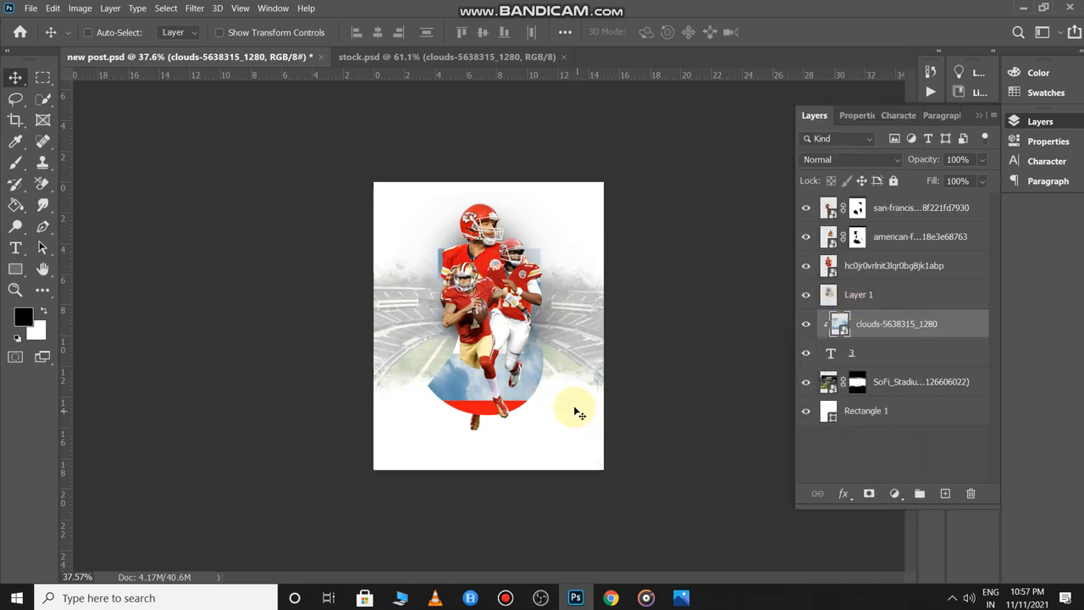
key("ctrl+t")
left_click_drag(484, 404, 492, 415)
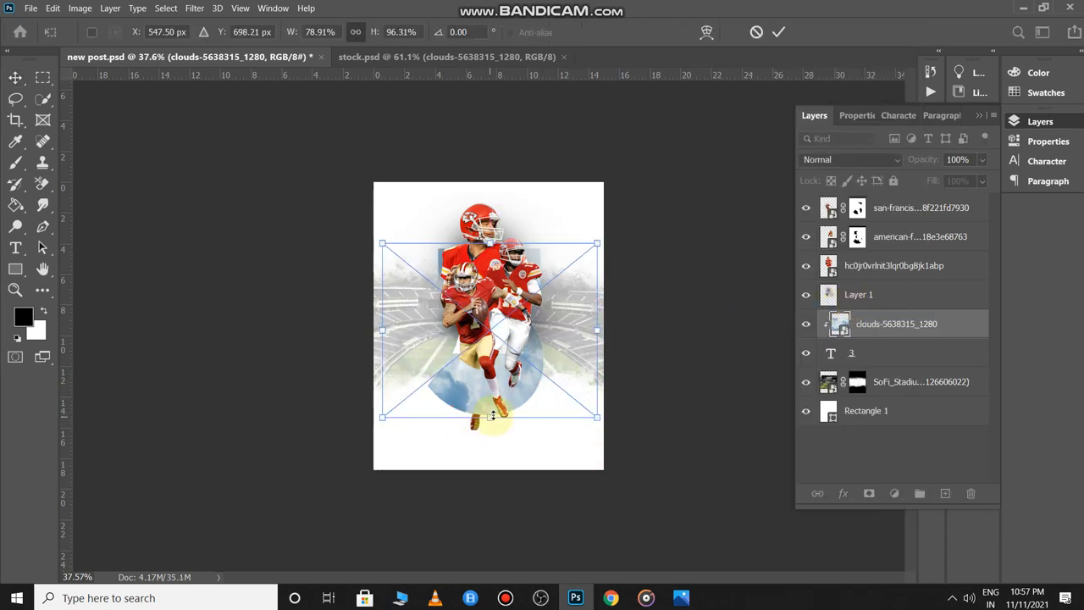
key("Return")
- Set the clipped clouds to Linear Burn blending and fit the poster in the window
left_click(862, 159)
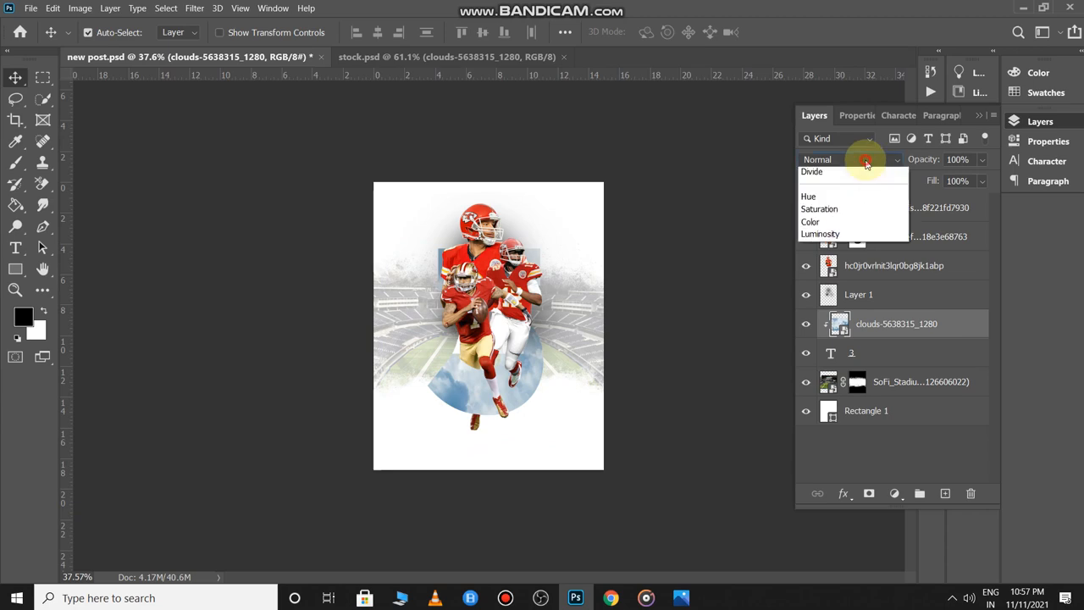
left_click(834, 249)
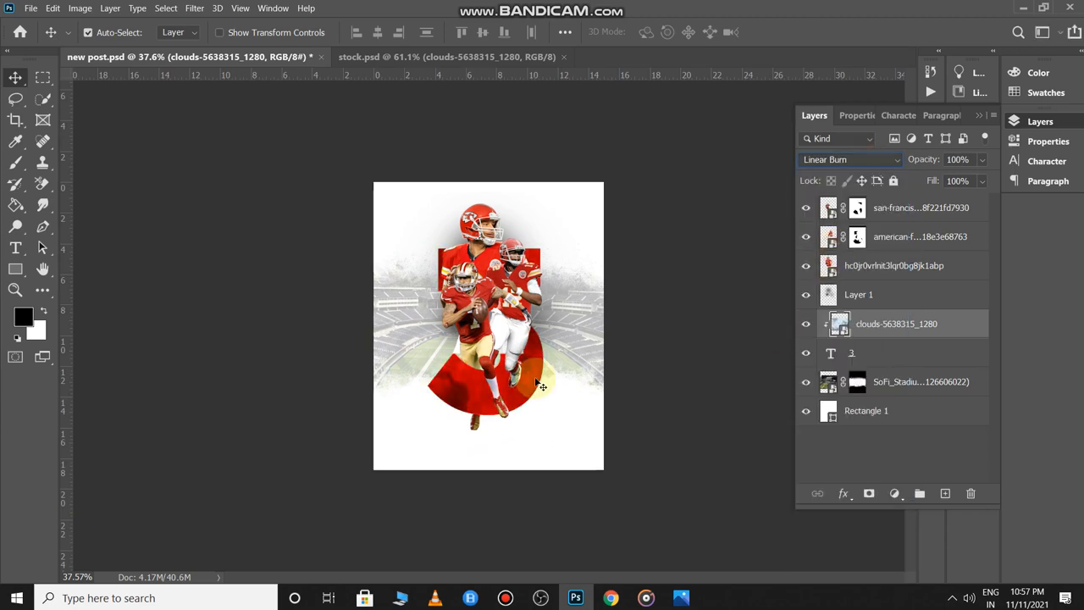
left_click(689, 310)
key("ctrl+0")
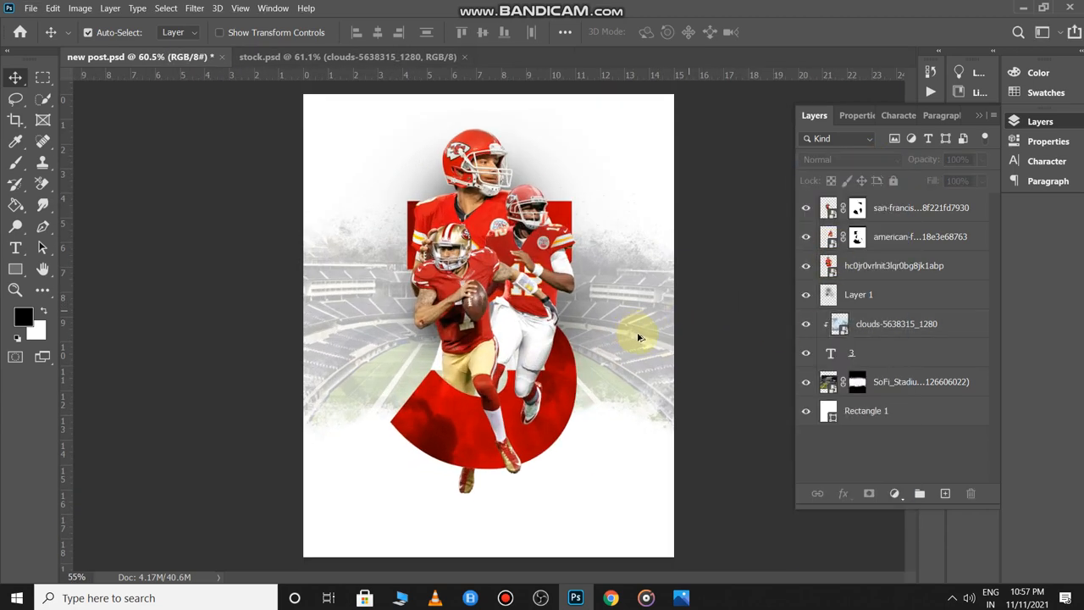
scroll(709, 331, "down", 3)
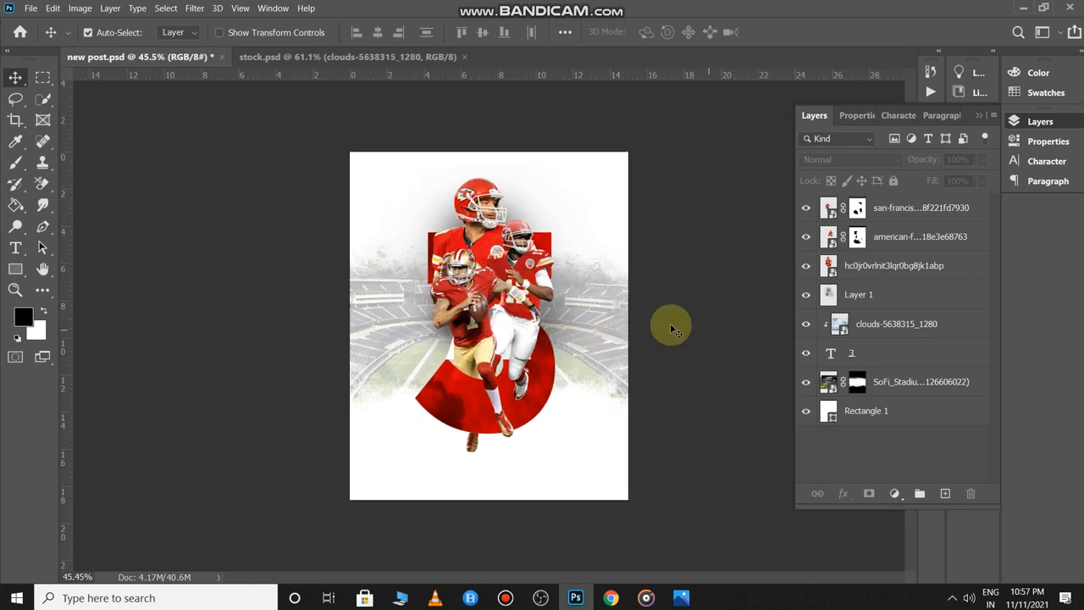
key("ctrl+Tab")
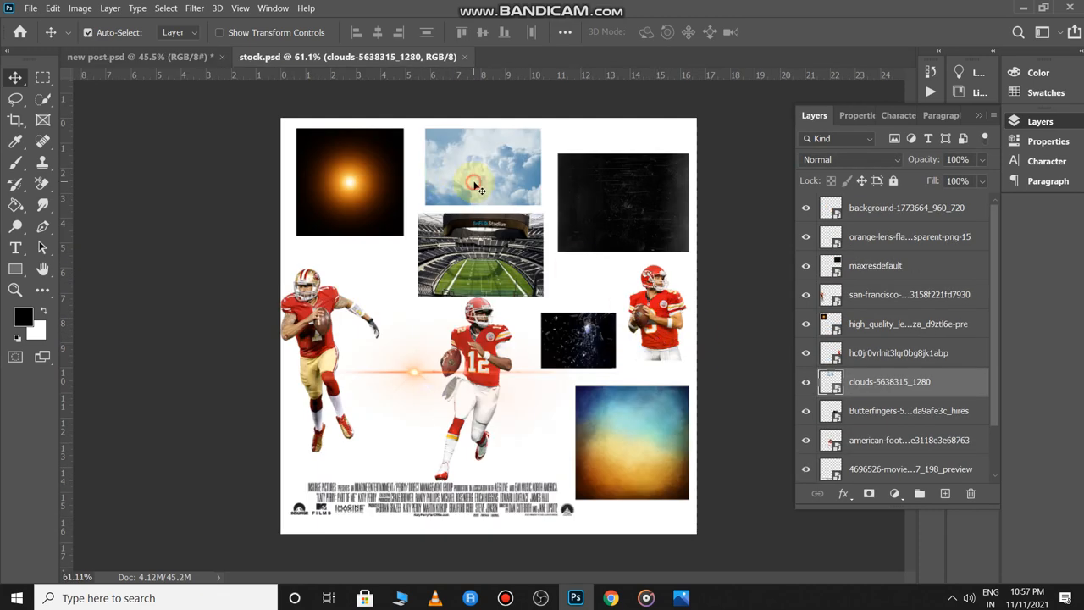
- Place a second clouds copy, enlarged to about 107% over the upper half, as the top layer
left_click_drag(490, 170, 719, 408)
key("ctrl+t")
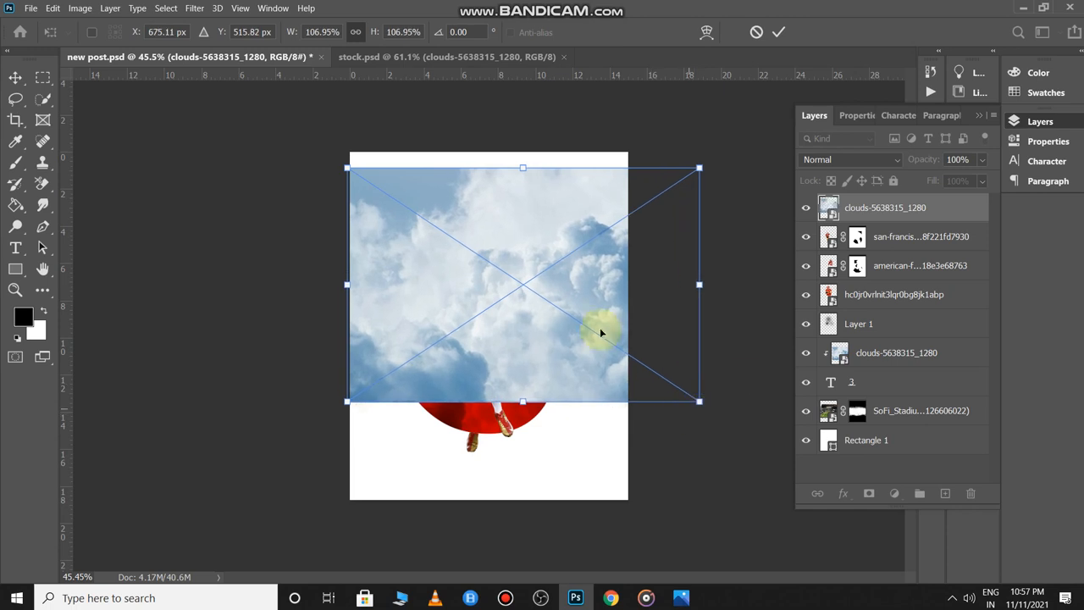
left_click_drag(554, 288, 500, 243)
key("Return")
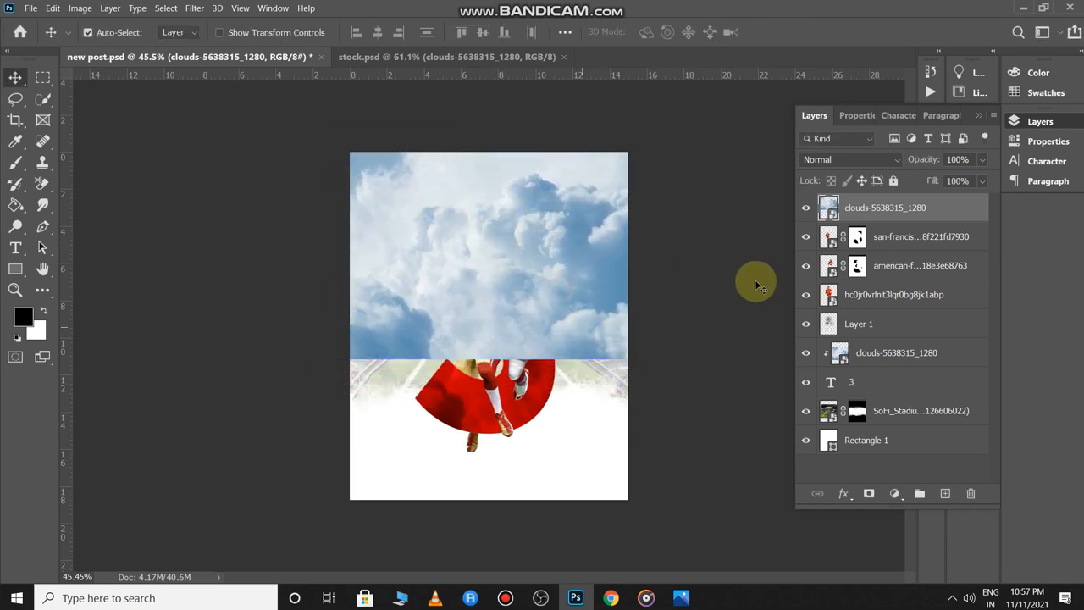
left_click_drag(867, 206, 901, 312)
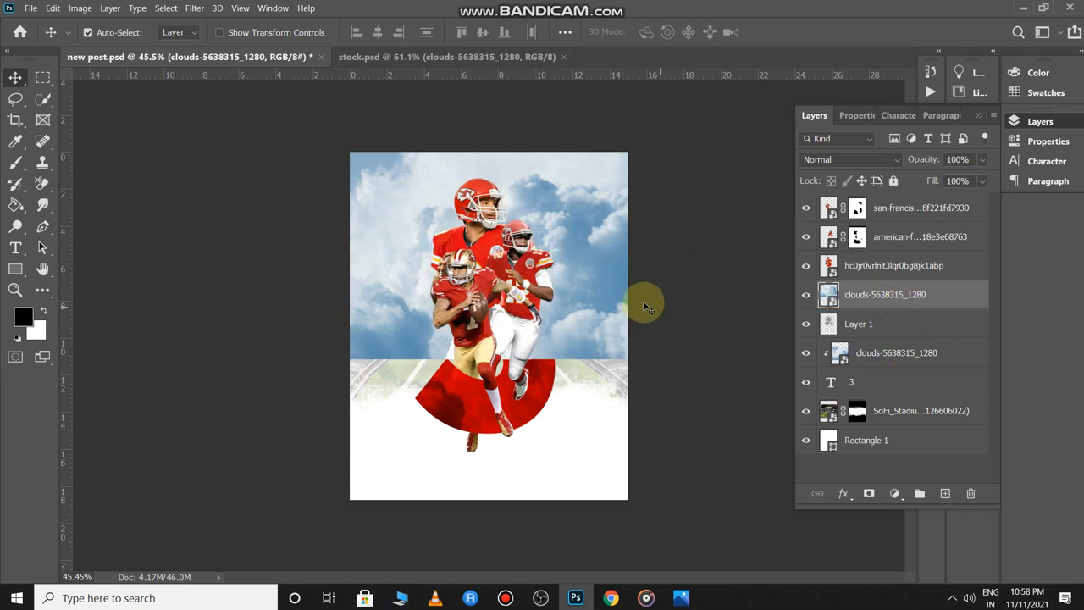
key("ctrl+shift+bracketright")
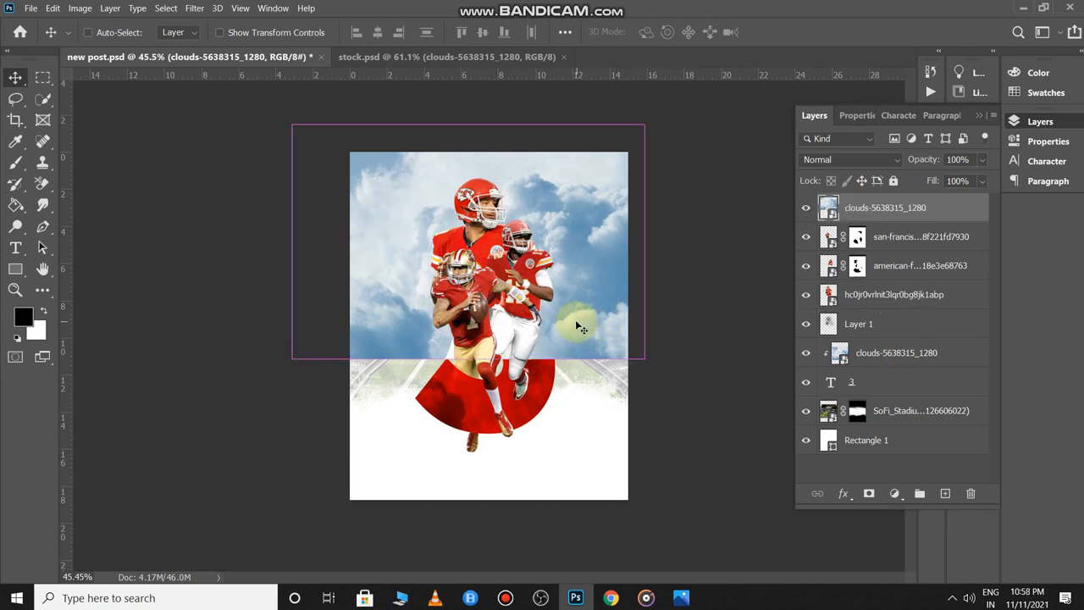
left_click(588, 301)
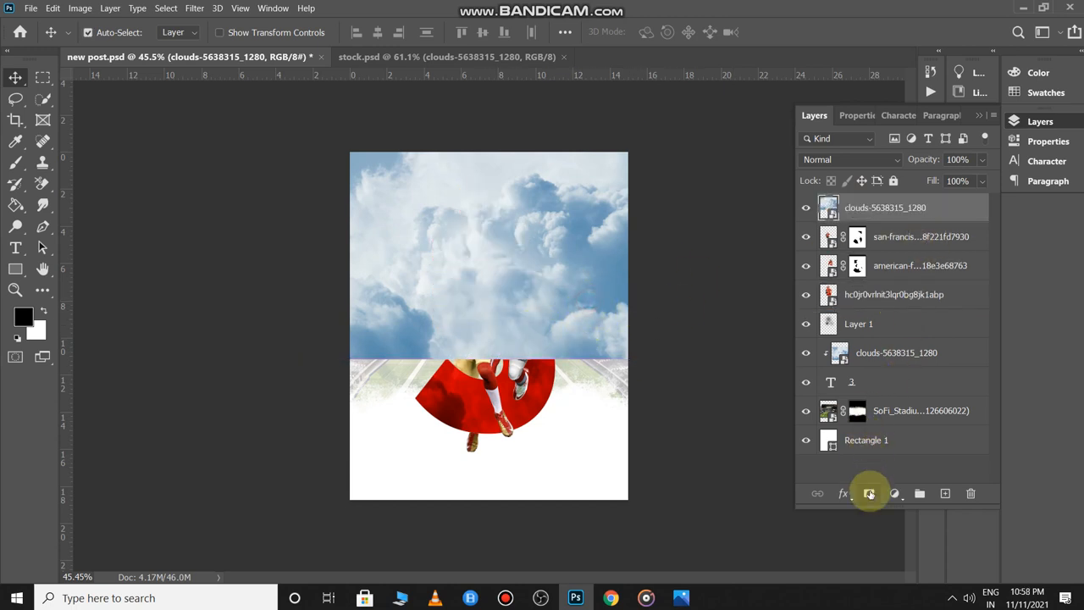
- Add a mask to the top clouds and paint black at 100% to reveal the stadium
left_click(869, 493)
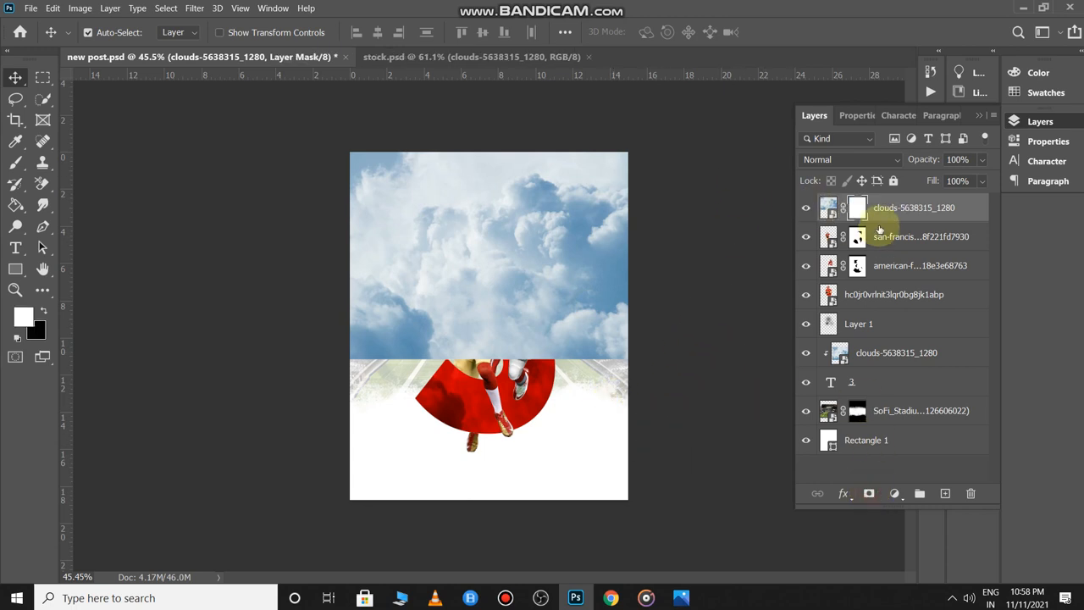
key("b")
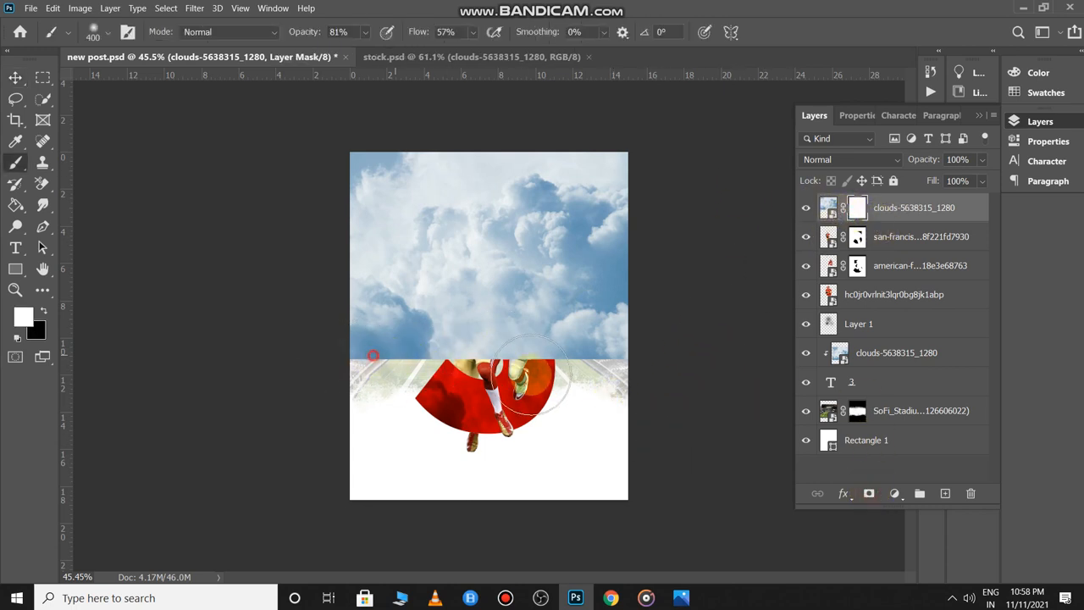
mouse_move(305, 38)
left_mouse_down()
mouse_move(457, 36)
mouse_move(547, 49)
left_mouse_up()
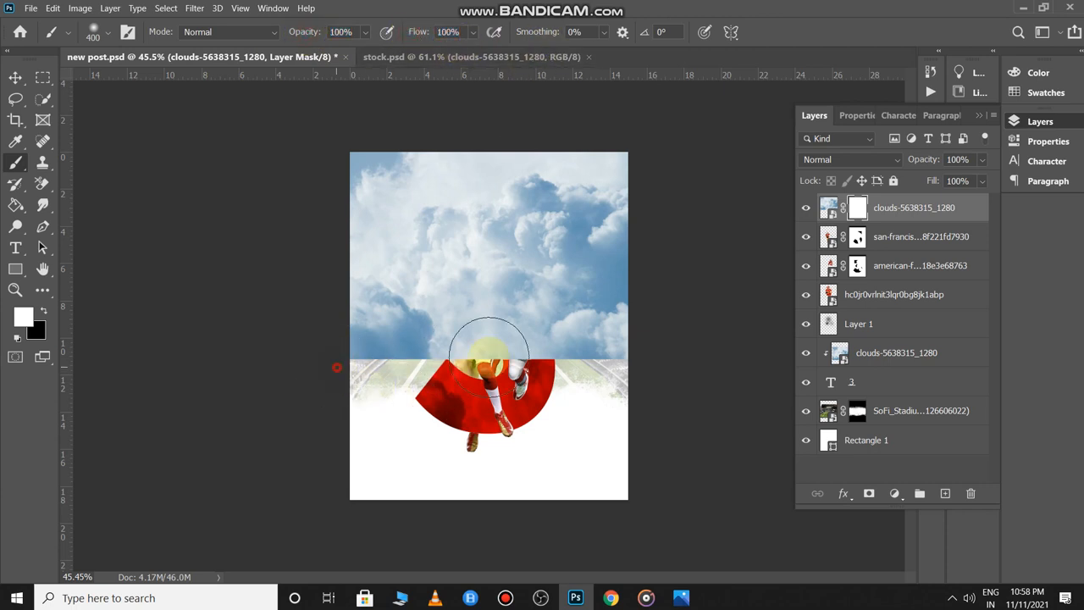
key("x")
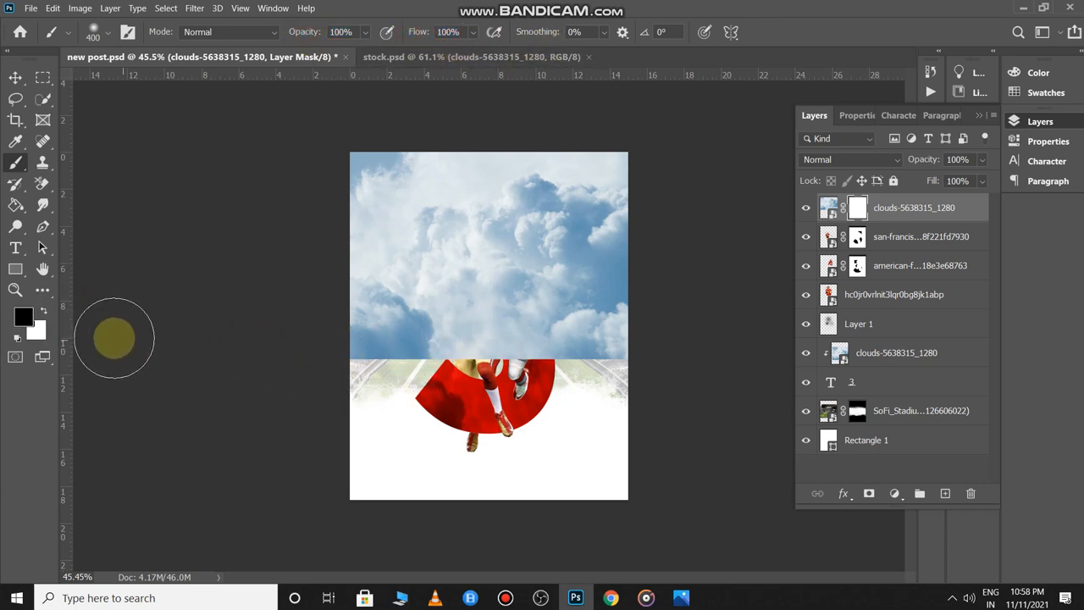
mouse_move(356, 363)
left_mouse_down()
mouse_move(518, 374)
mouse_move(356, 354)
mouse_move(641, 343)
left_mouse_up()
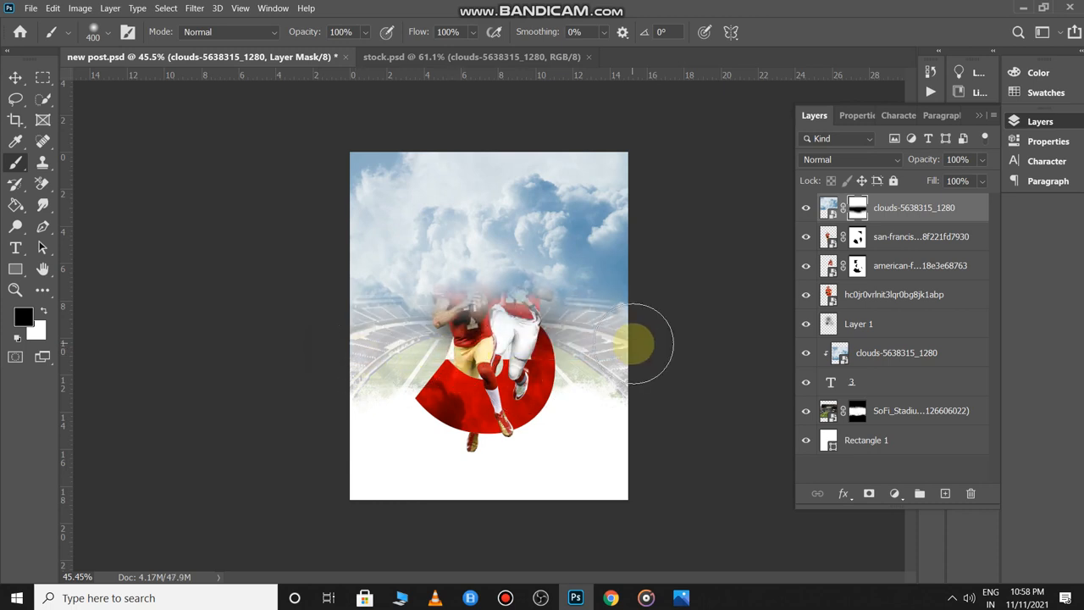
- Paint the mask at 49% opacity to fade clouds off the players and the left helmet
left_click_drag(312, 32, 271, 34)
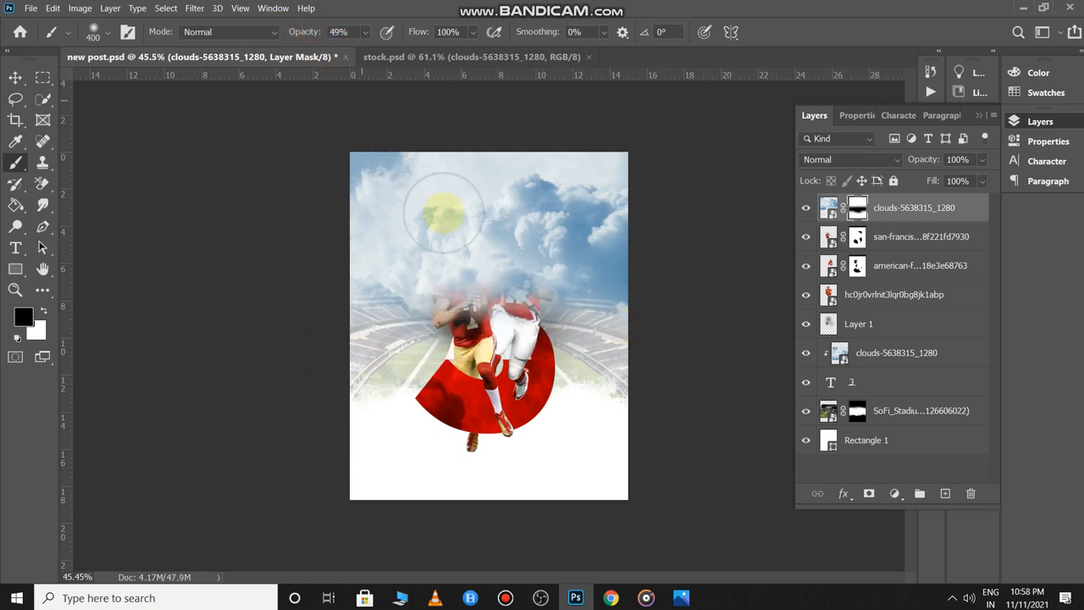
left_click(326, 340)
mouse_move(478, 301)
left_mouse_down()
mouse_move(505, 268)
mouse_move(530, 309)
mouse_move(562, 305)
mouse_move(557, 289)
mouse_move(619, 303)
mouse_move(591, 298)
mouse_move(608, 310)
mouse_move(526, 281)
mouse_move(560, 315)
mouse_move(572, 309)
mouse_move(454, 268)
mouse_move(485, 208)
mouse_move(507, 224)
mouse_move(517, 262)
mouse_move(469, 277)
mouse_move(406, 271)
mouse_move(411, 248)
mouse_move(359, 280)
mouse_move(402, 284)
mouse_move(314, 295)
mouse_move(386, 318)
mouse_move(460, 254)
mouse_move(470, 208)
left_mouse_up()
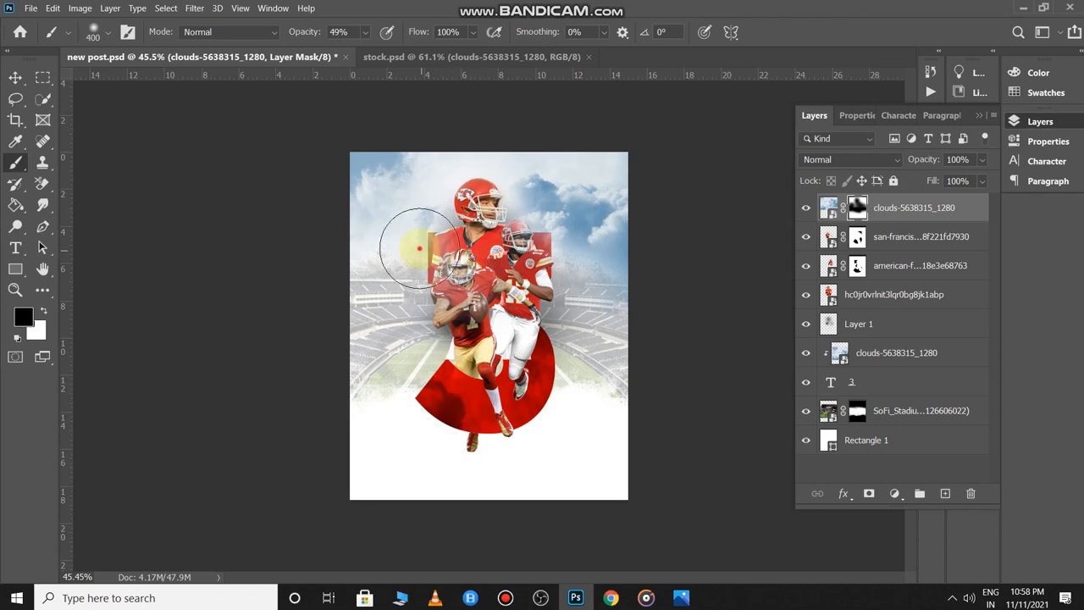
mouse_move(418, 249)
left_mouse_down()
mouse_move(452, 354)
mouse_move(476, 300)
mouse_move(524, 265)
left_mouse_up()
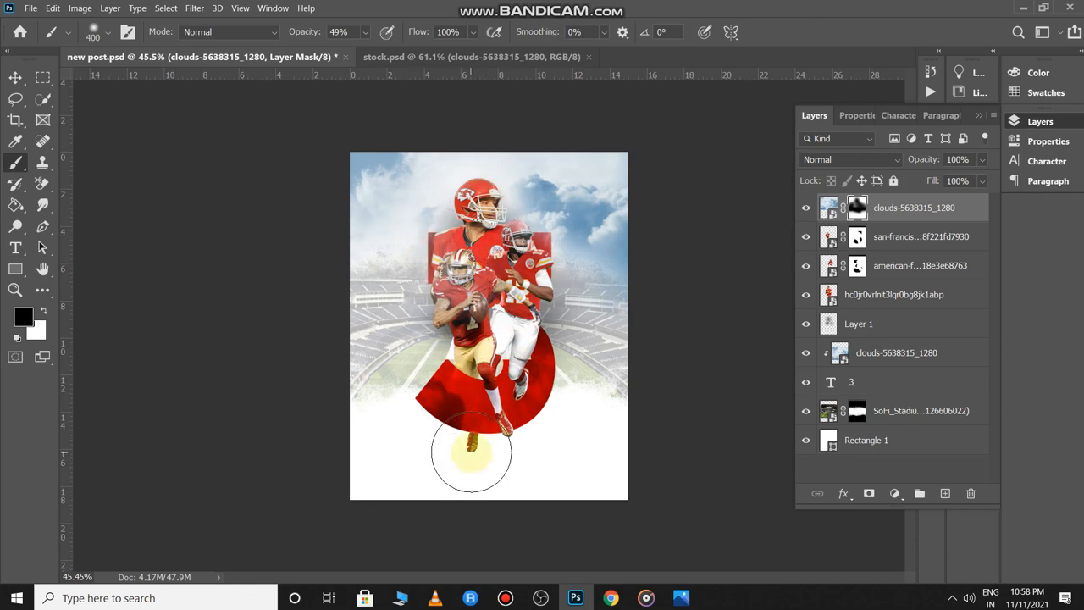
scroll(571, 353, "up", 5)
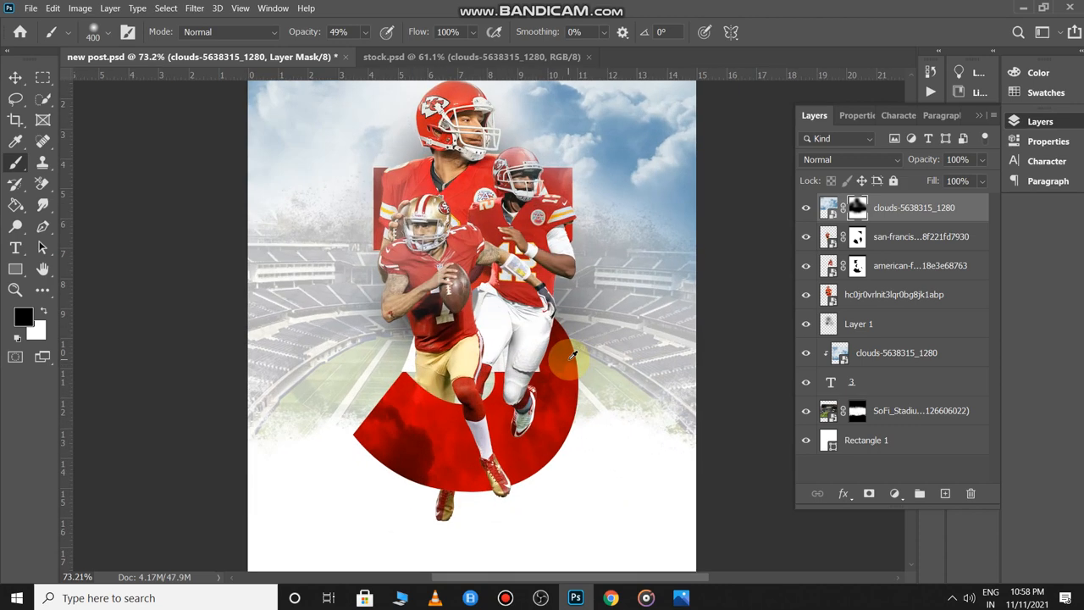
scroll(573, 352, "down", 5)
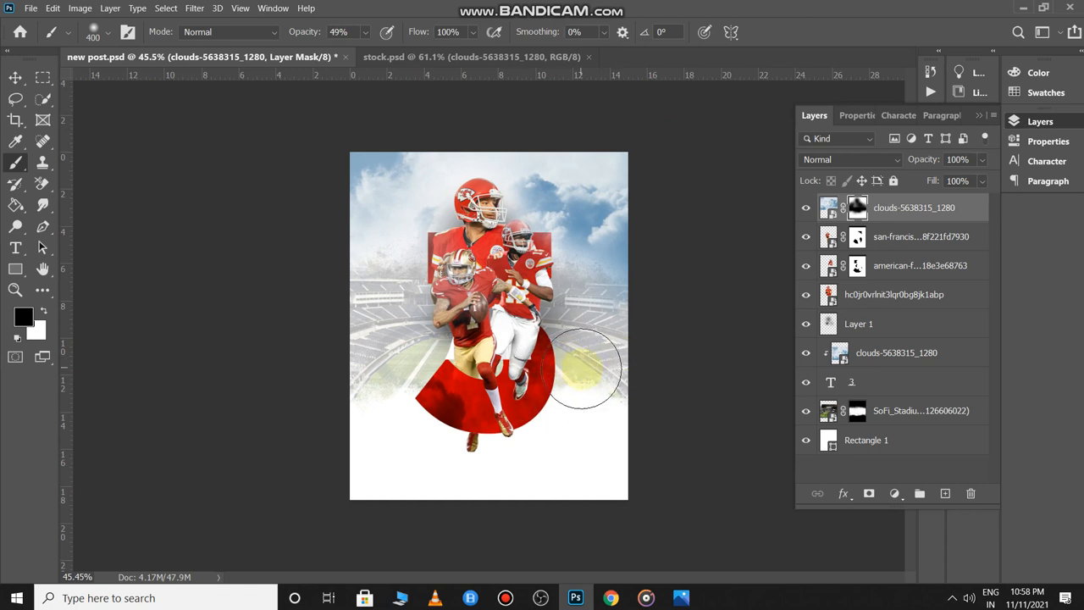
- Select the clouds image thumbnail and add a Hue/Saturation adjustment layer
key("v")
left_click(869, 216)
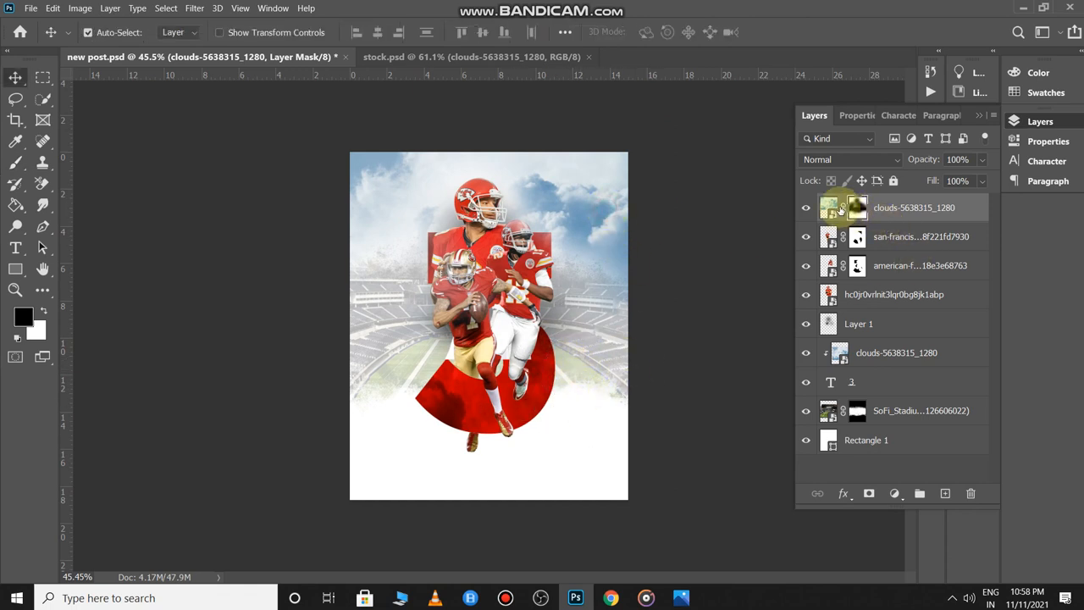
left_click(827, 207)
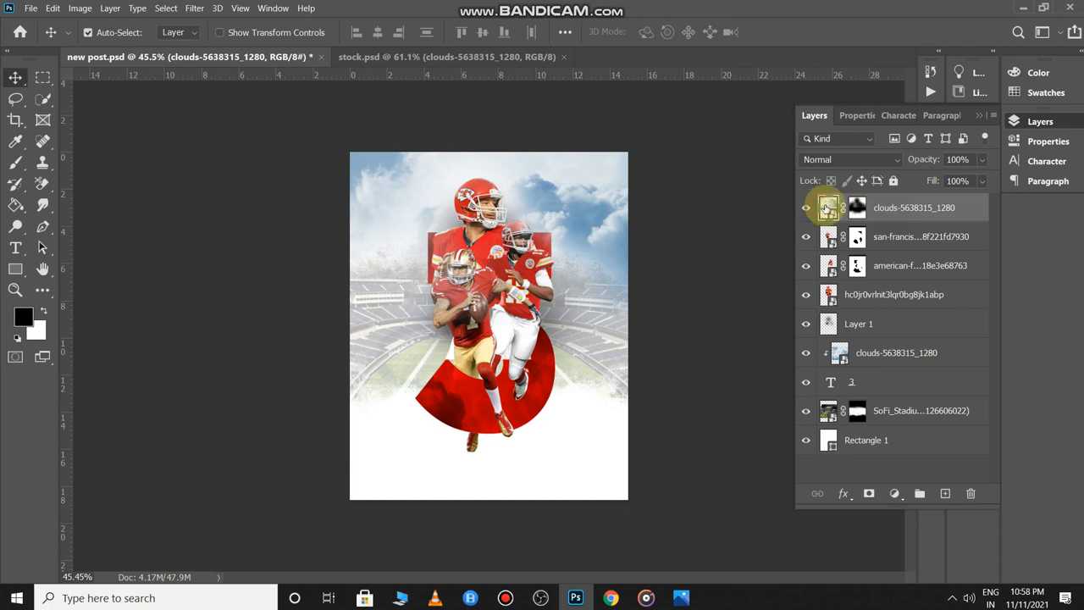
left_click(894, 494)
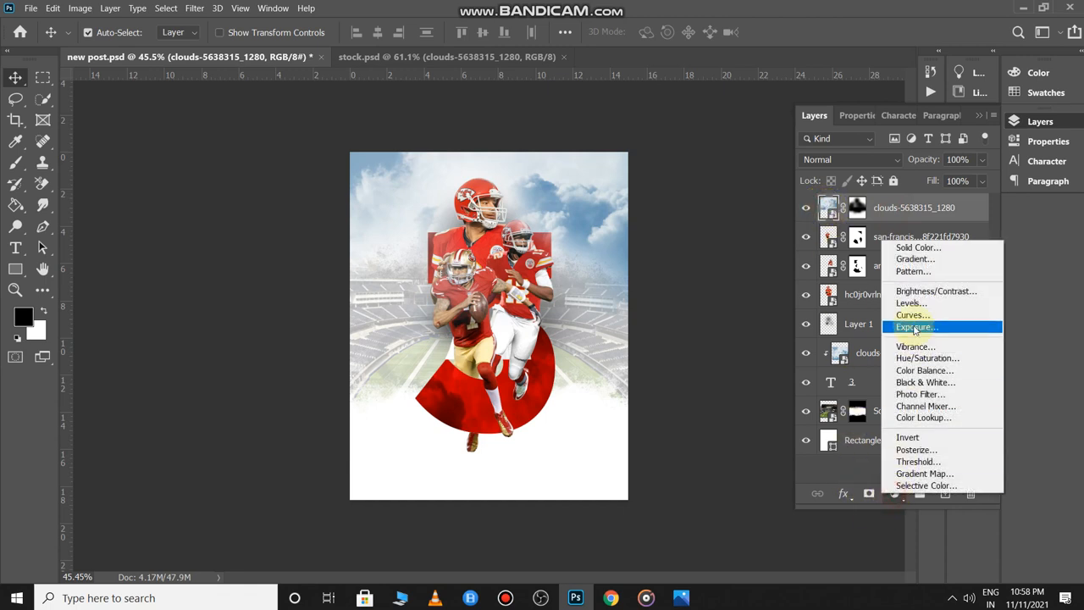
left_click(923, 358)
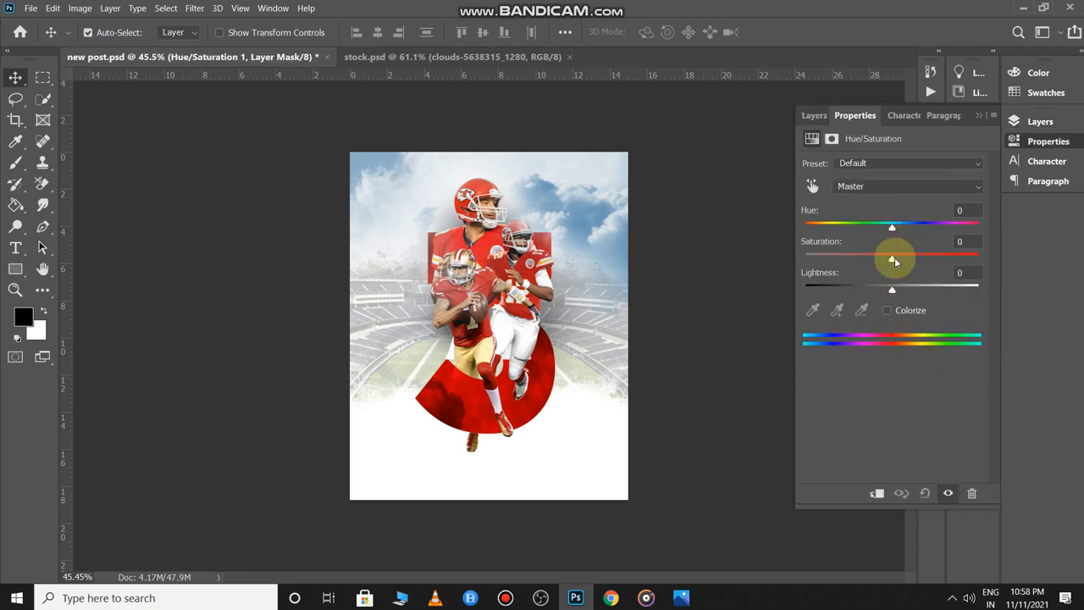
- Clip Hue/Saturation 1 to the clouds with Saturation -39 and Lightness -11
left_click_drag(895, 261, 863, 264)
key("ctrl+z")
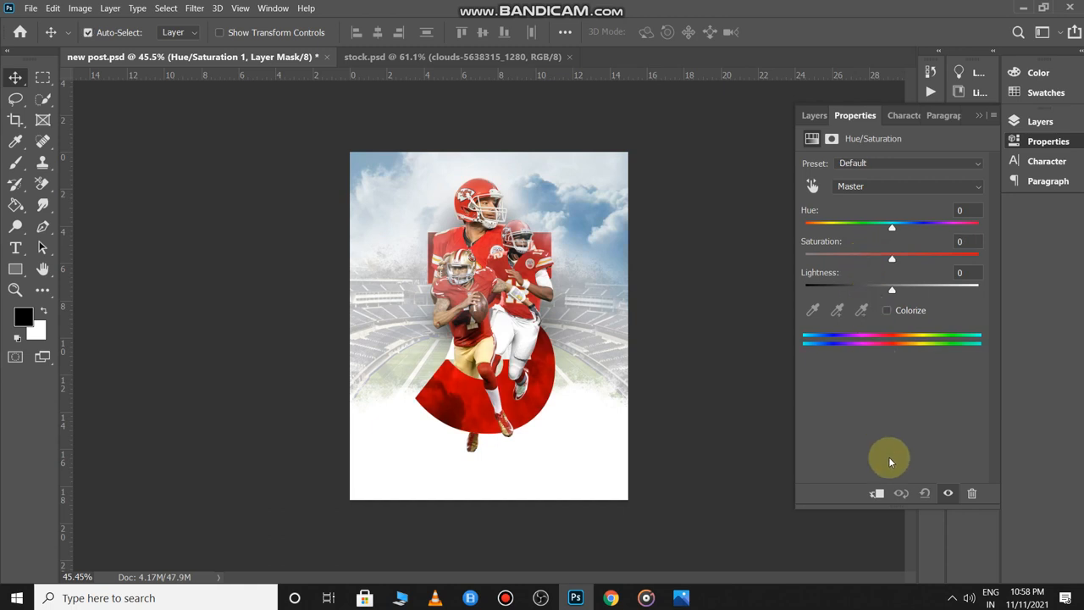
left_click(876, 494)
left_click_drag(891, 261, 872, 261)
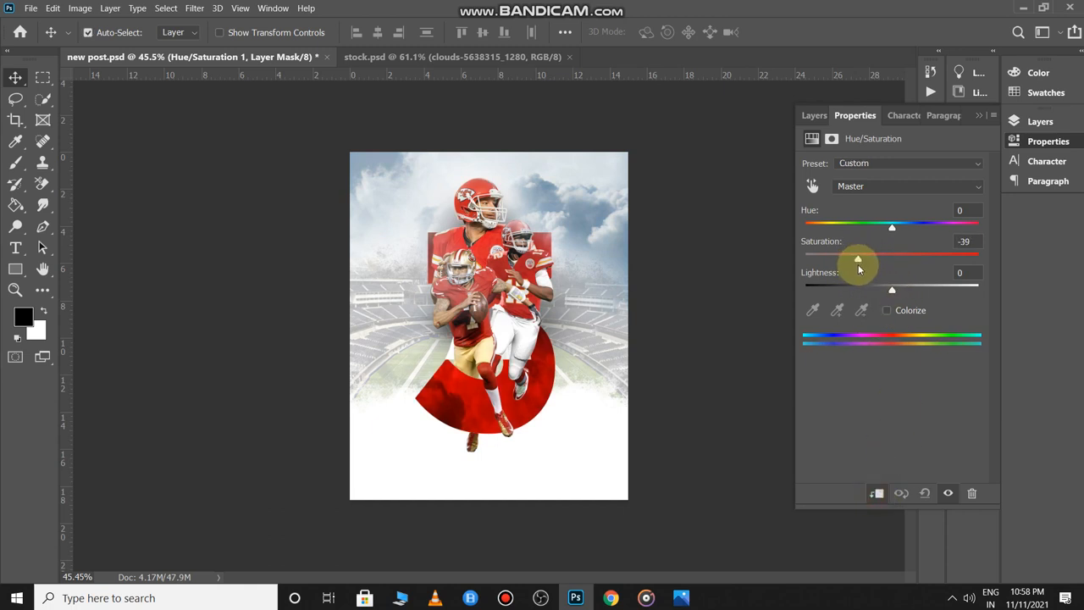
mouse_move(892, 292)
left_mouse_down()
mouse_move(864, 292)
mouse_move(880, 292)
left_mouse_up()
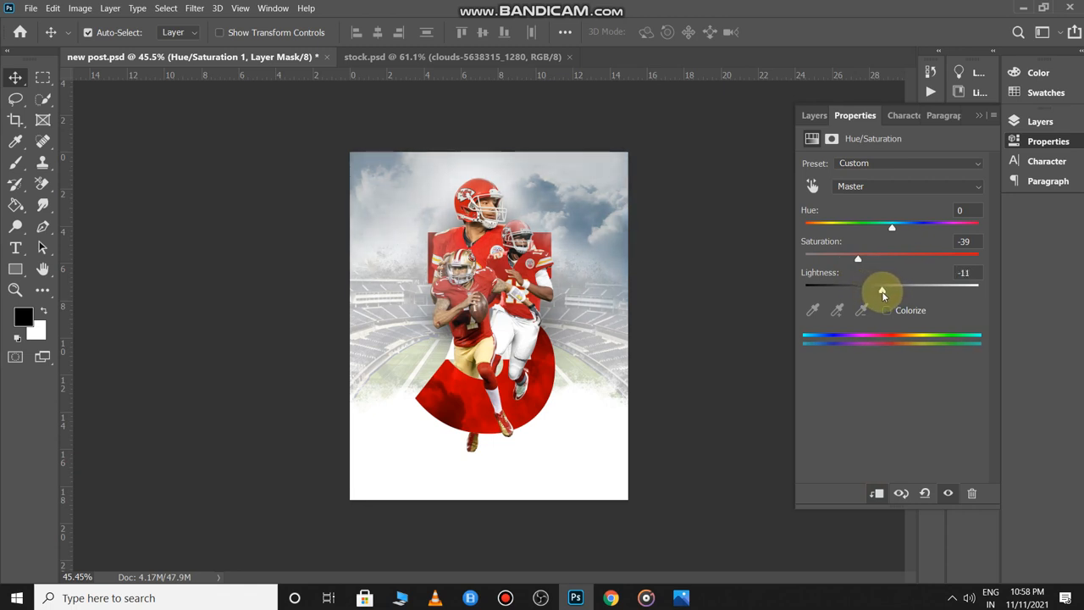
left_click(814, 116)
- Add a Hue/Saturation 2 over the whole poster at Hue -10, Saturation -20
scroll(570, 305, "up", 3)
scroll(570, 305, "down", 2)
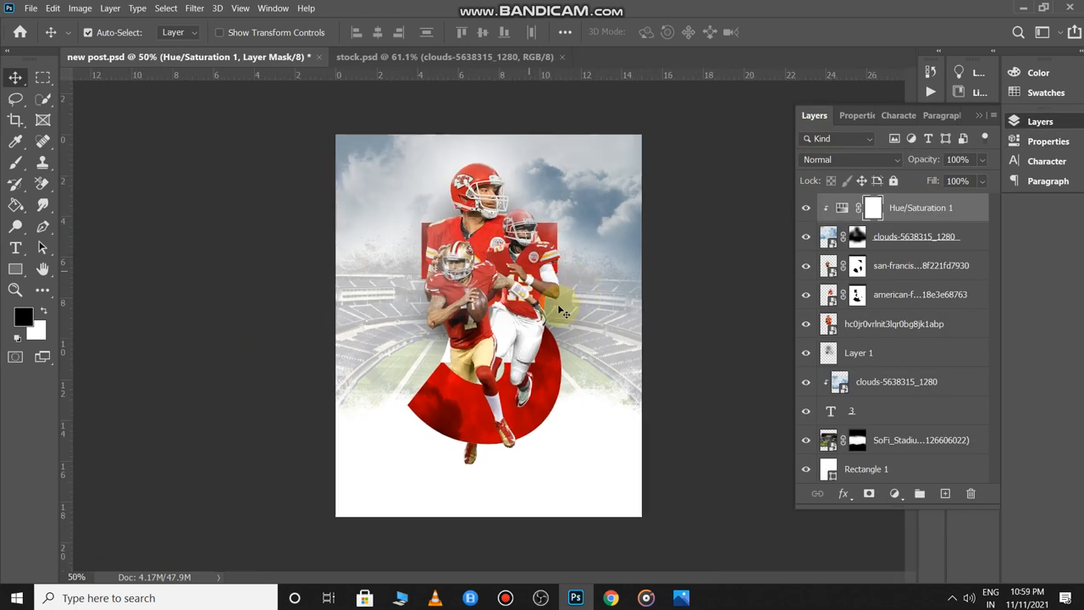
left_click(596, 430)
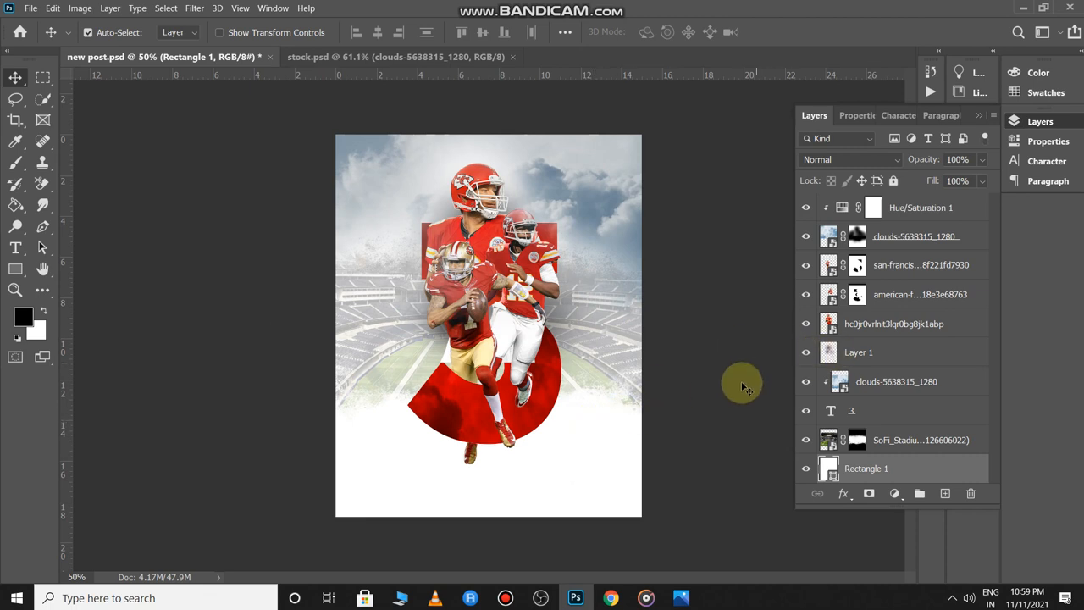
left_click(524, 243)
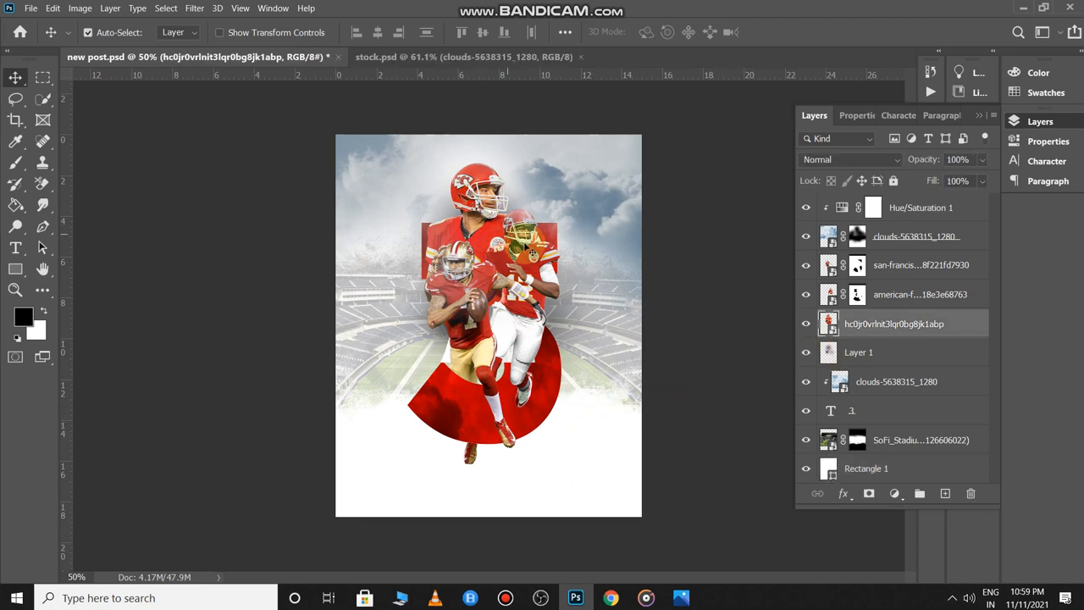
left_click(680, 343)
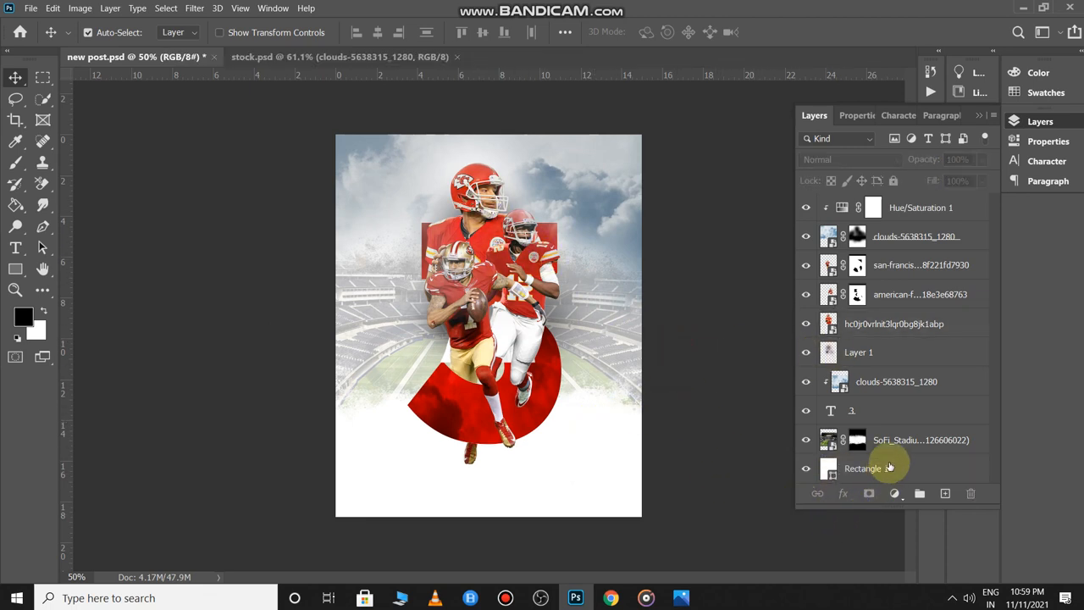
left_click(894, 496)
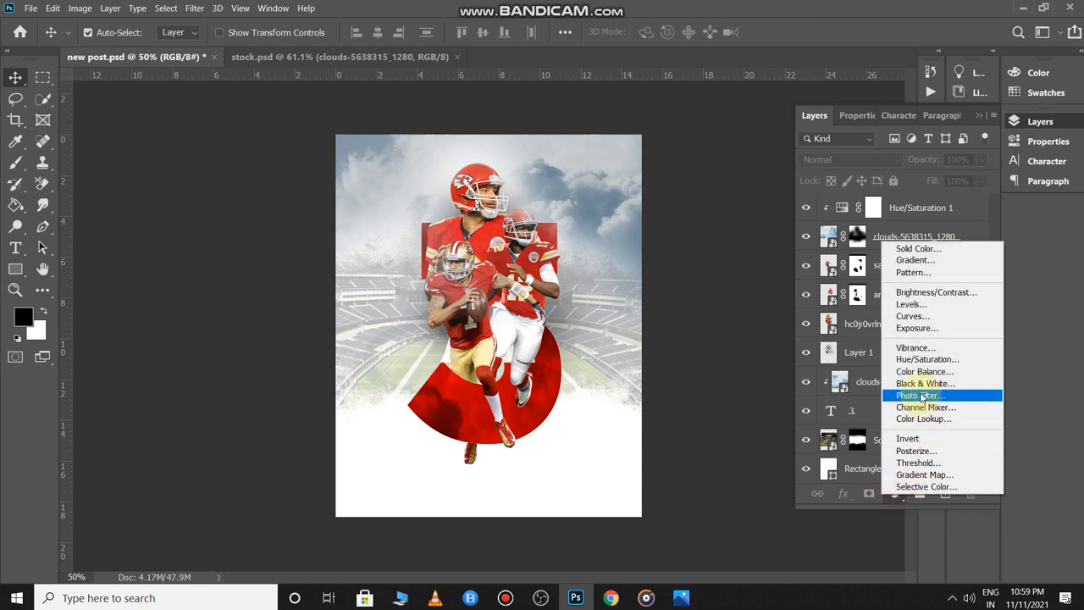
left_click(919, 360)
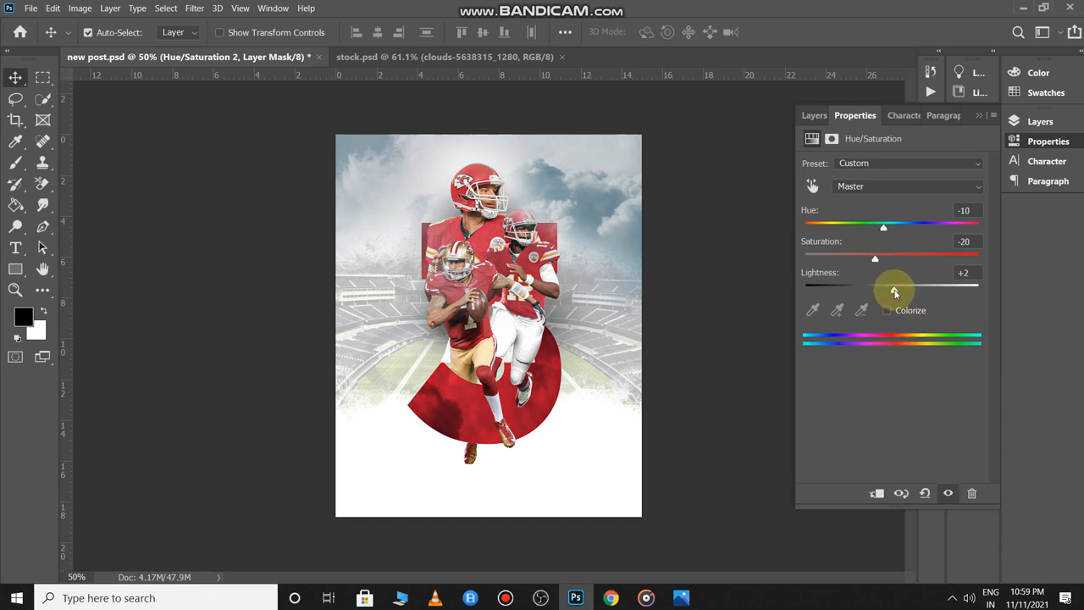
left_click_drag(894, 292, 888, 296)
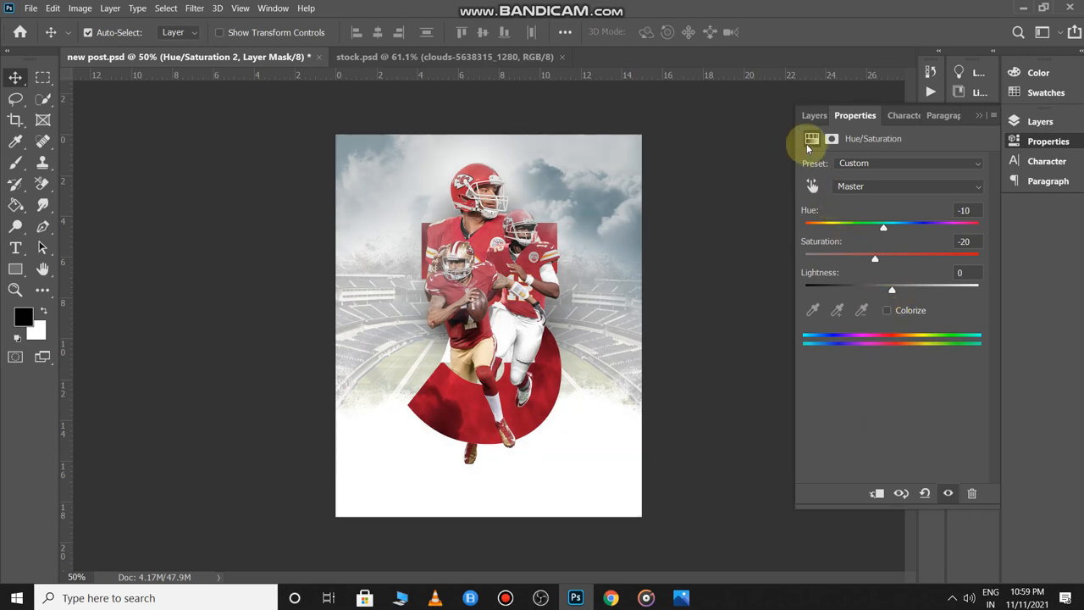
left_click(813, 116)
left_click(619, 398)
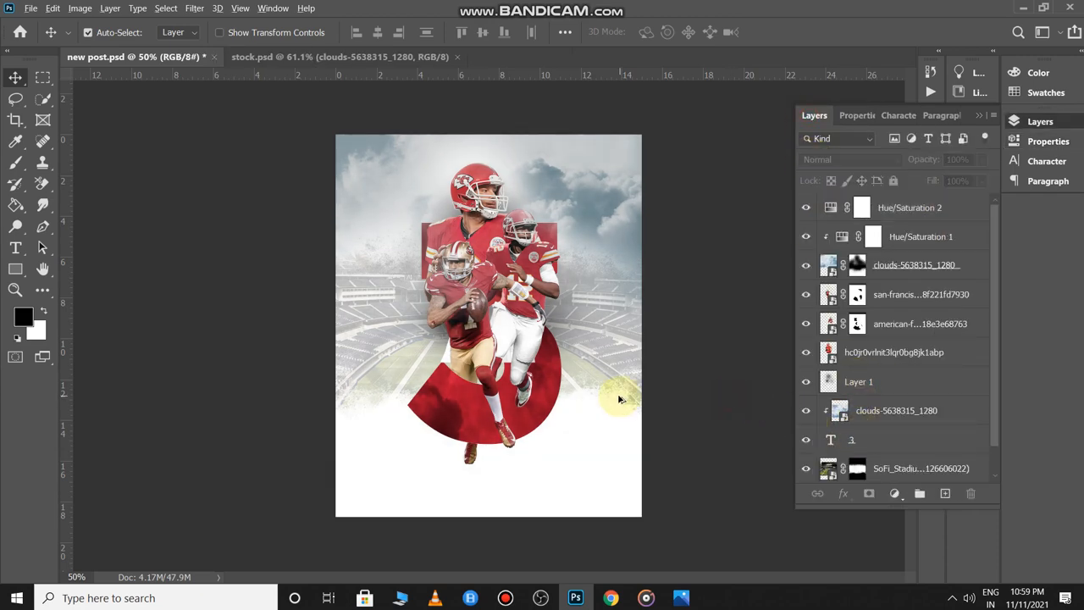
- Drag the movie credits to the poster's bottom and the lens flare over the players, scaling the flare up
key("ctrl+Tab")
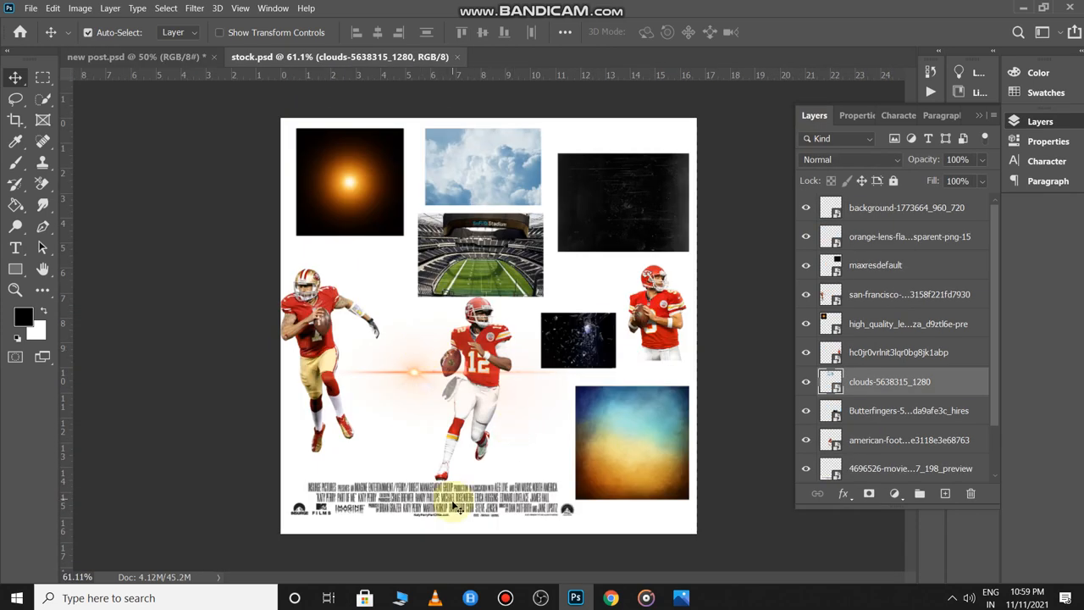
left_click_drag(470, 495, 491, 472)
key("ctrl+Tab")
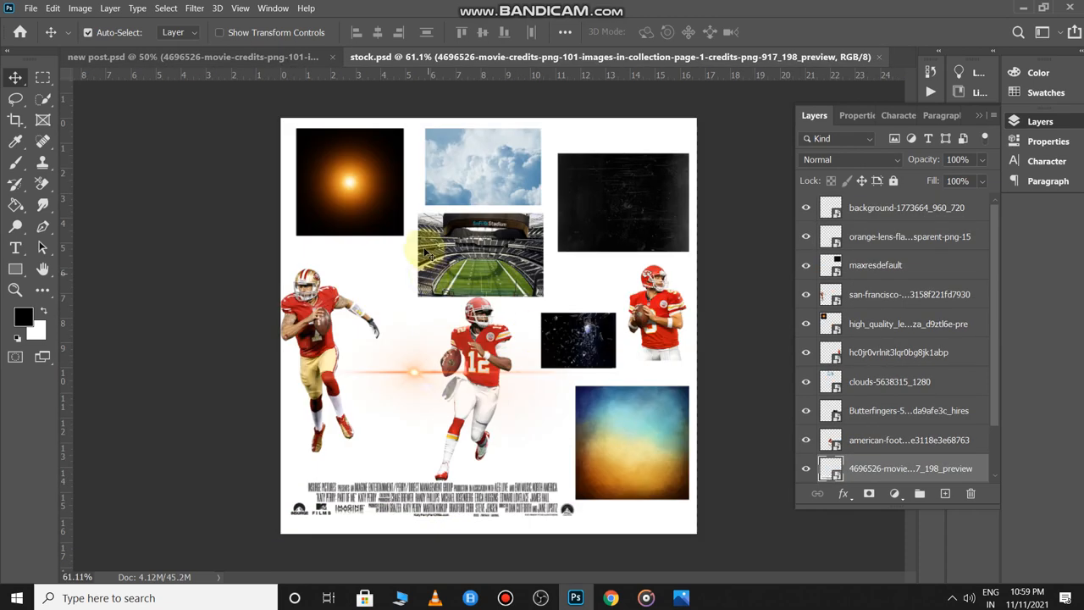
left_click_drag(350, 181, 412, 227)
key("ctrl+t")
left_click_drag(454, 269, 513, 327)
key("Return")
- Set the lens flare to Screen blending and position its glow at the poster centre
left_click(847, 159)
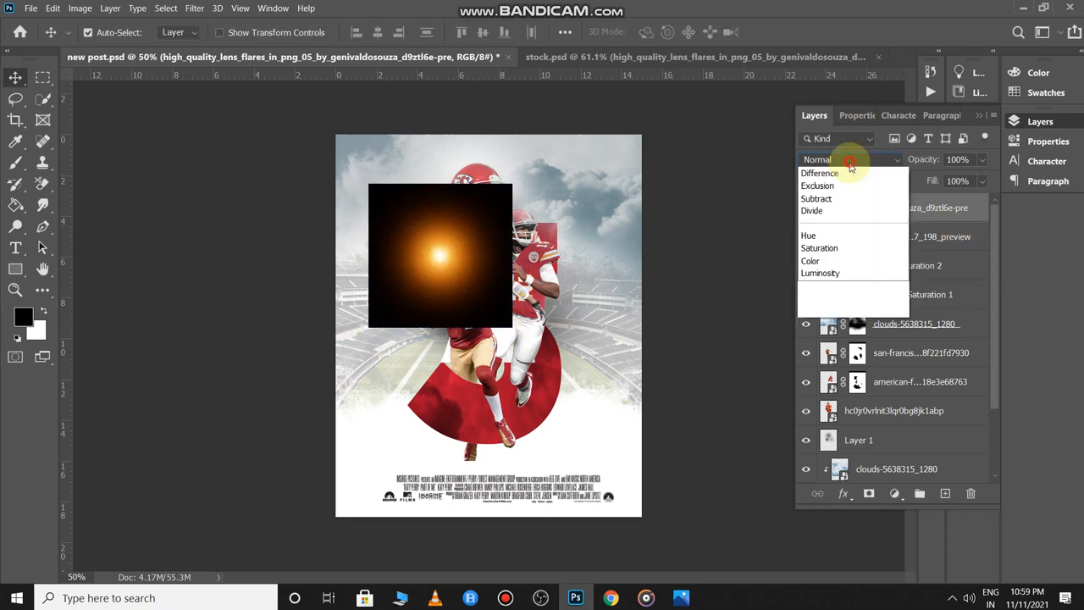
left_click(811, 300)
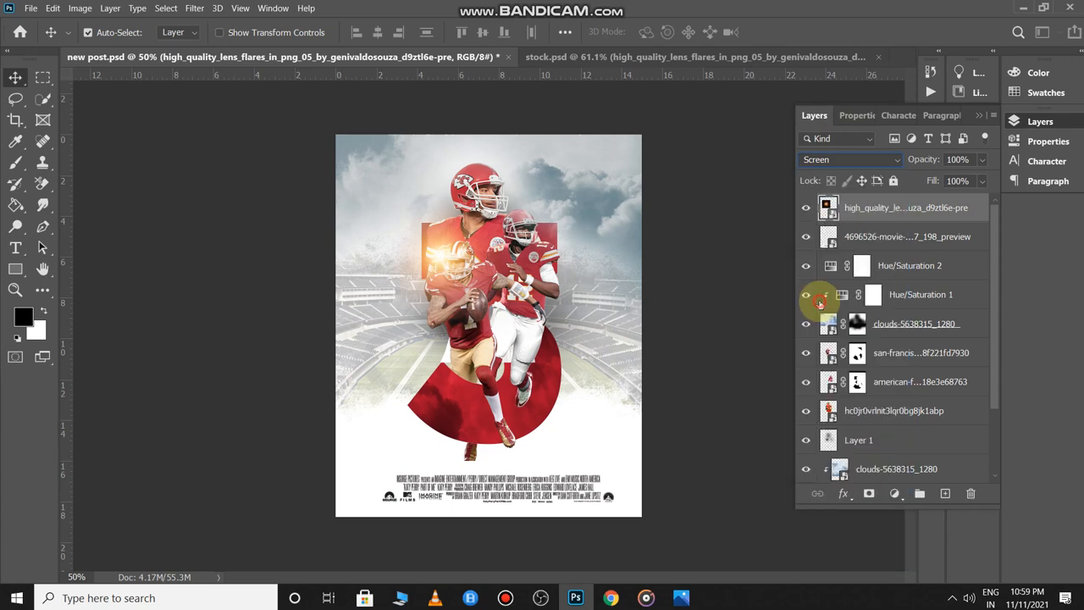
left_click_drag(437, 271, 483, 300)
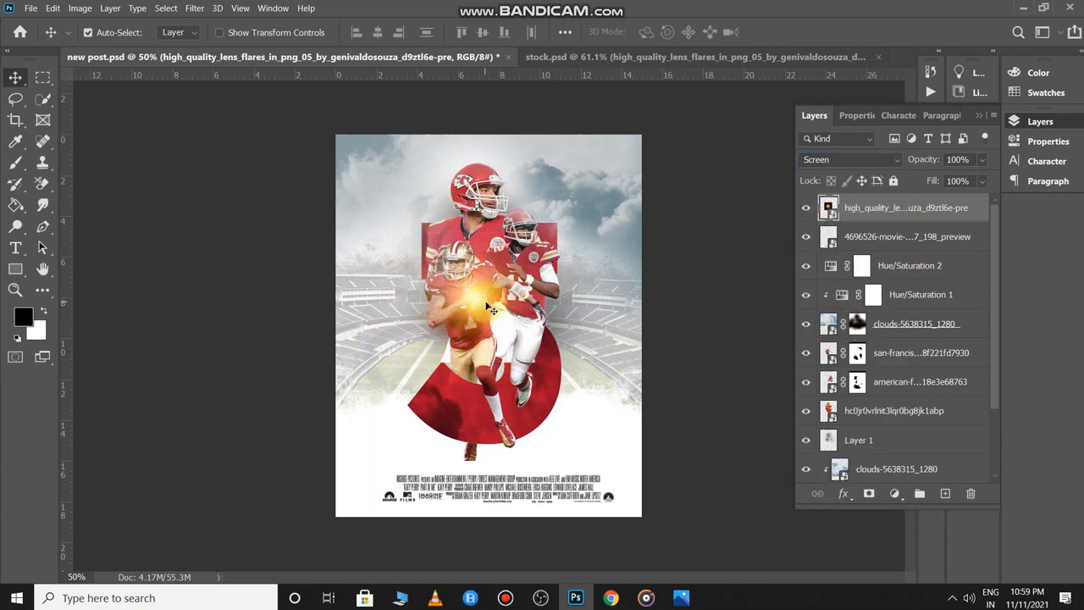
- Shrink the flare slightly, move it onto the football, and pick the glass shards image
key("ctrl+t")
left_click_drag(557, 225, 510, 261)
key("Return")
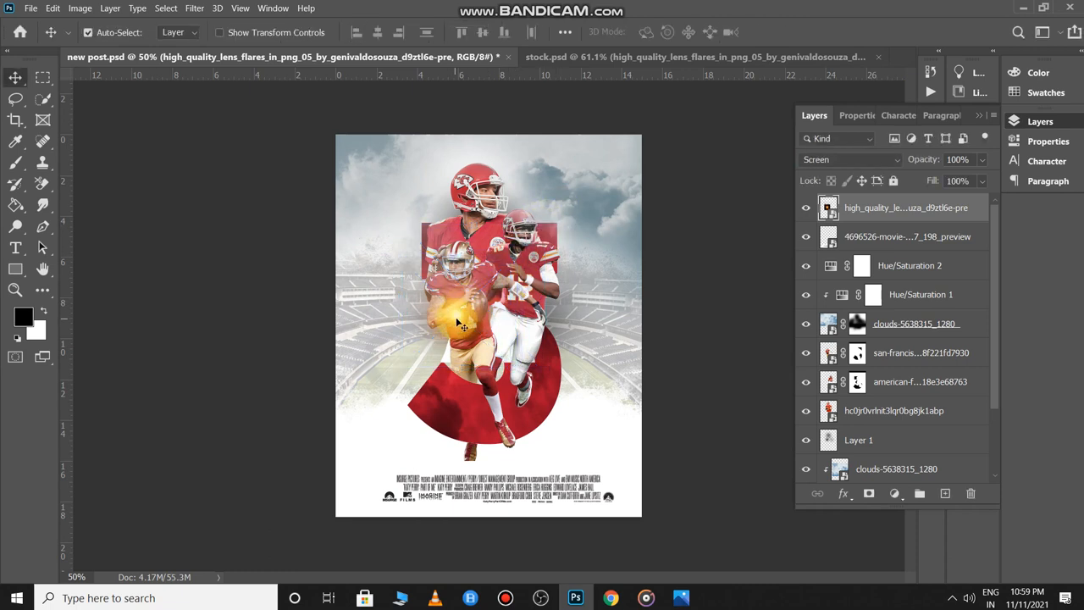
left_click_drag(451, 319, 454, 176)
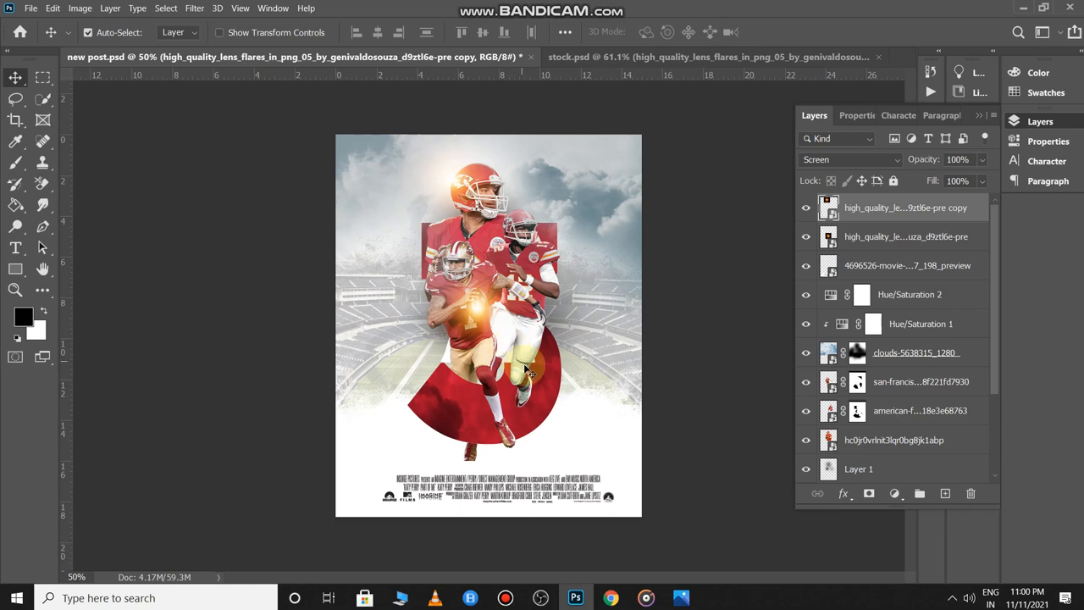
key("ctrl+Tab")
left_click_drag(584, 379, 456, 325)
- Scale and stretch the glass shards image to cover the whole poster
key("ctrl+t")
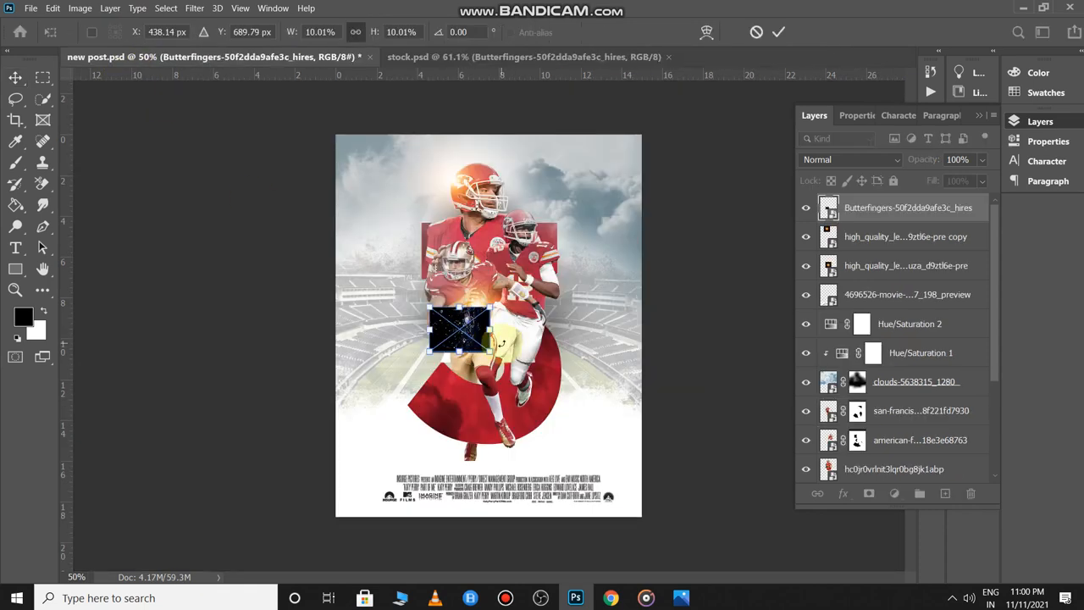
left_click_drag(490, 350, 760, 547)
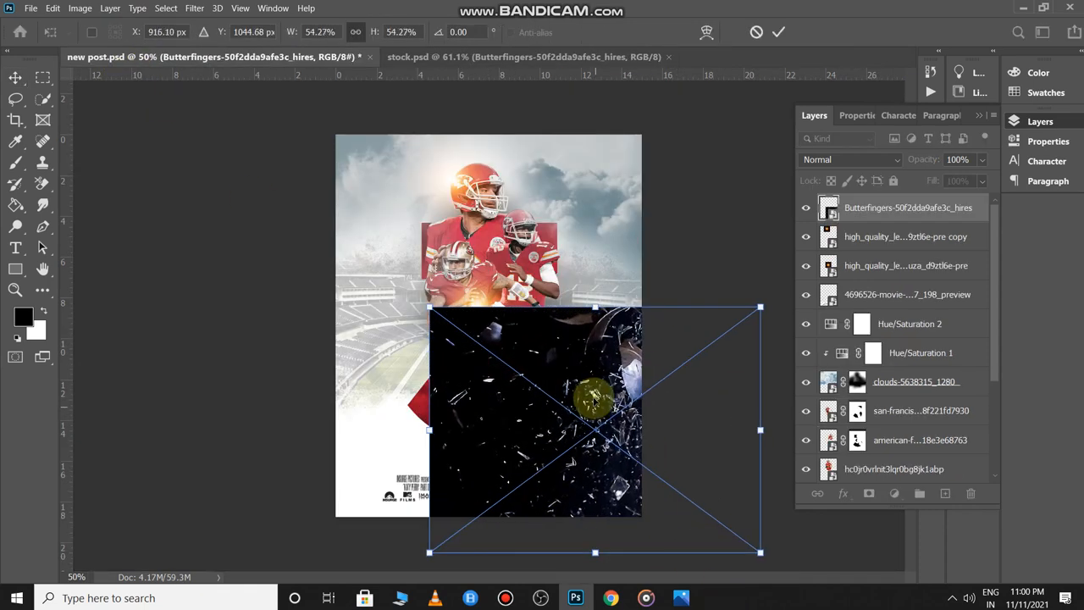
left_click_drag(593, 394, 476, 212)
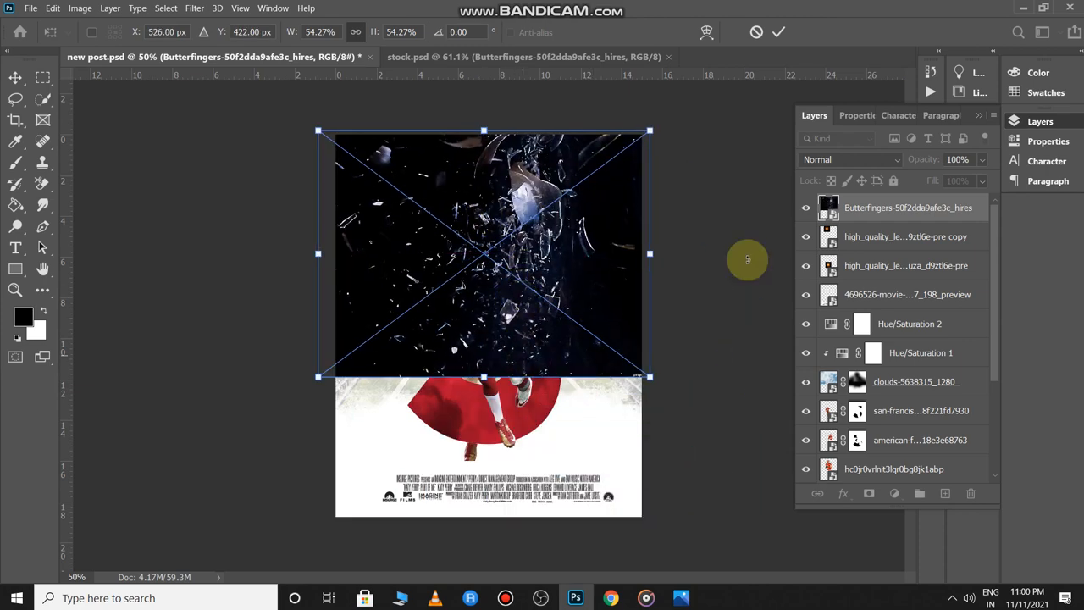
left_click_drag(485, 377, 544, 532)
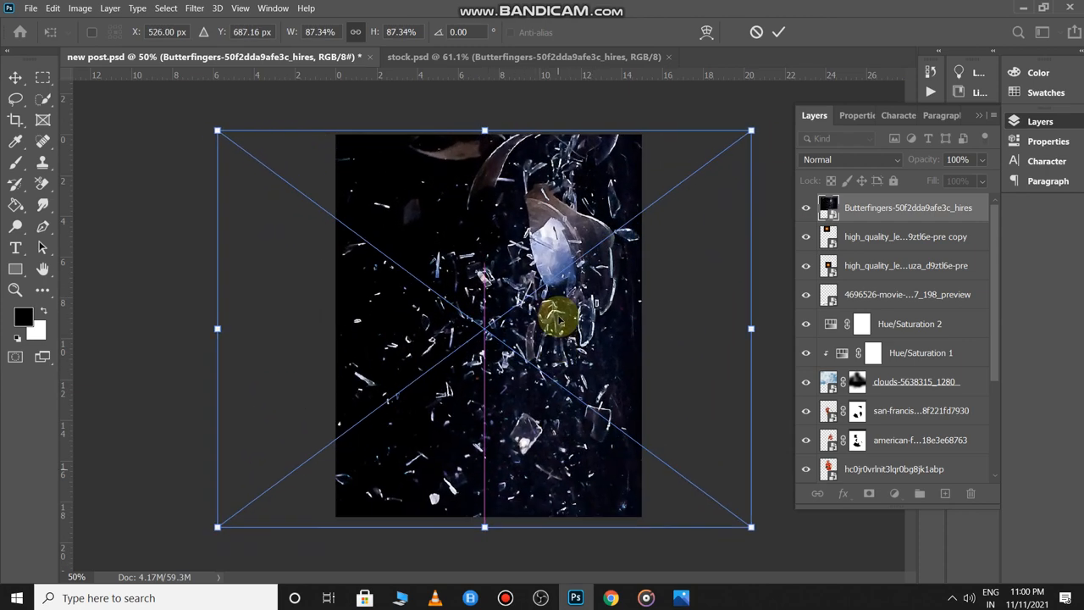
left_click_drag(555, 290, 615, 270)
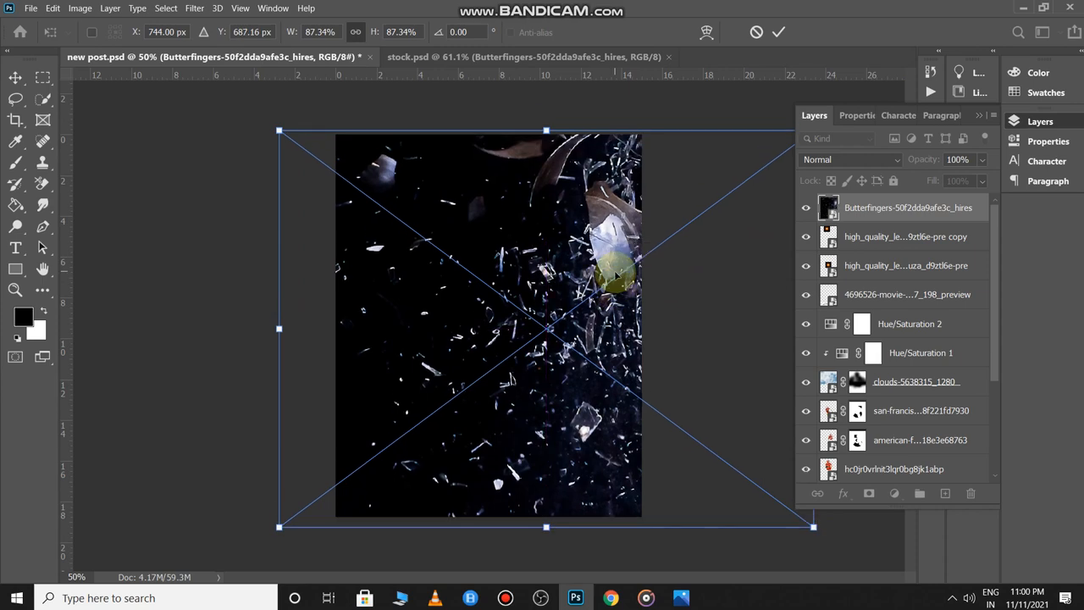
key("Return")
- Blend the shards in Screen mode and enlarge them to about 118%, shifted slightly left
left_click(841, 158)
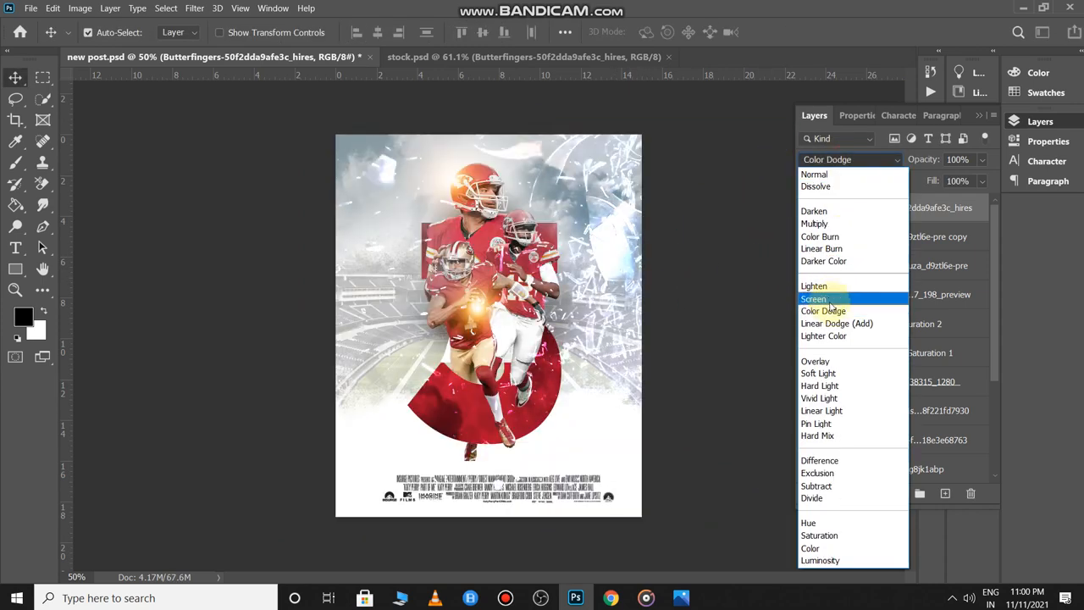
left_click(813, 298)
left_click_drag(647, 299, 659, 253)
key("ctrl+t")
scroll(478, 308, "down", 3)
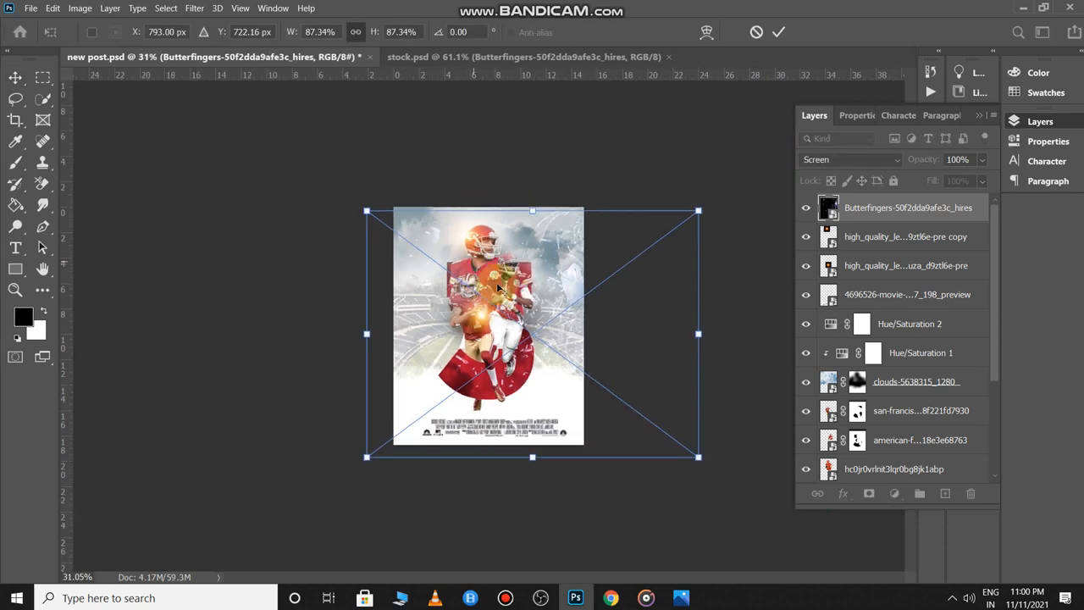
left_click_drag(696, 457, 818, 537)
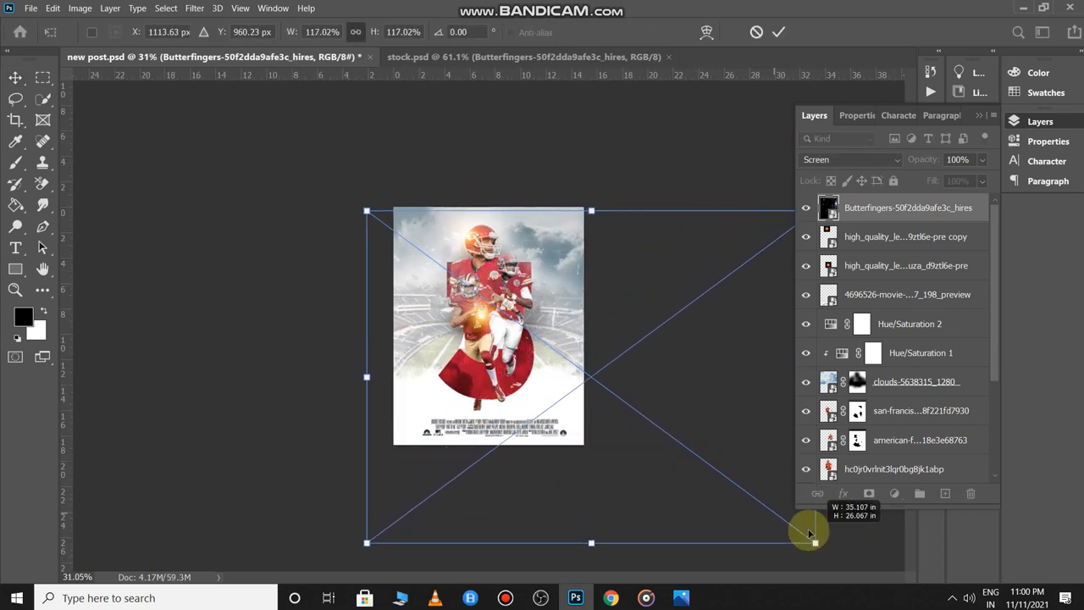
mouse_move(561, 316)
left_mouse_down()
mouse_move(587, 317)
mouse_move(534, 317)
mouse_move(550, 317)
left_mouse_up()
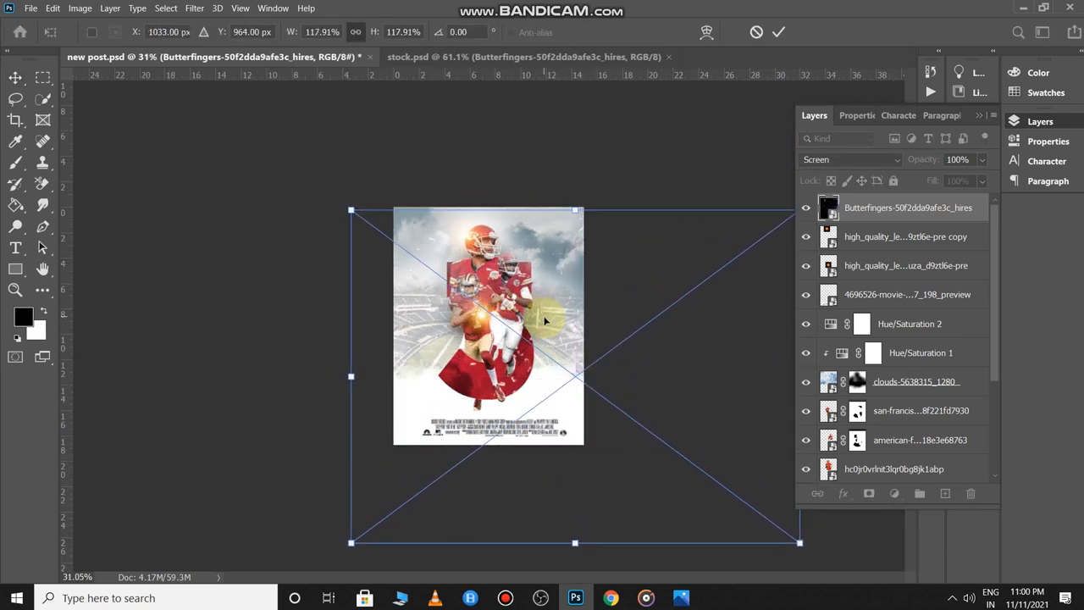
key("Return")
scroll(573, 308, "up", 1)
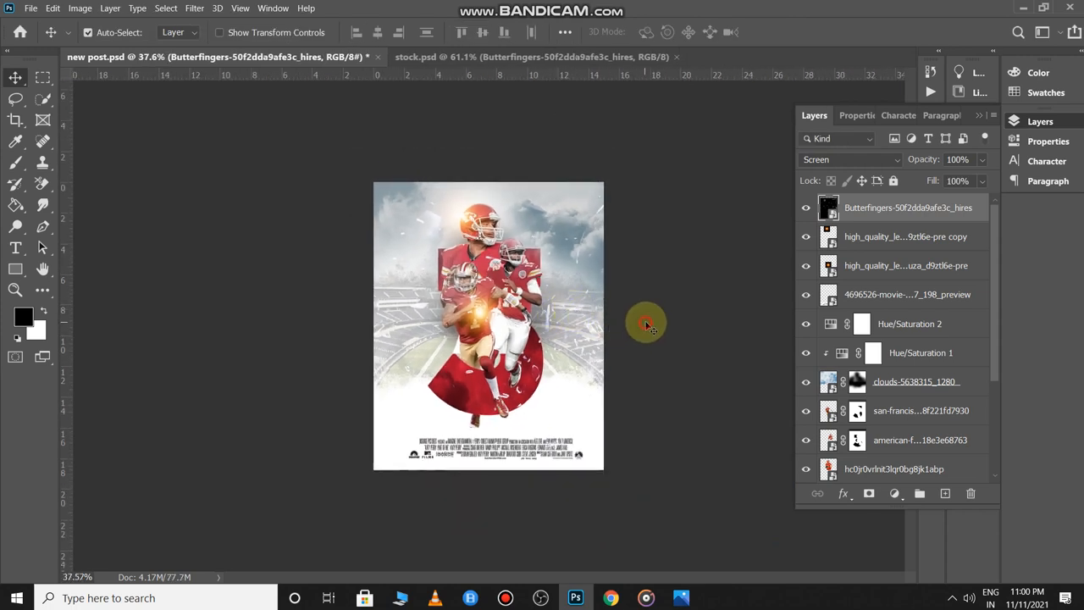
left_click(646, 323)
- Stamp a merged copy of visible layers and add a Color Lookup with DropBlues.3DL
key("ctrl+shift+alt+e")
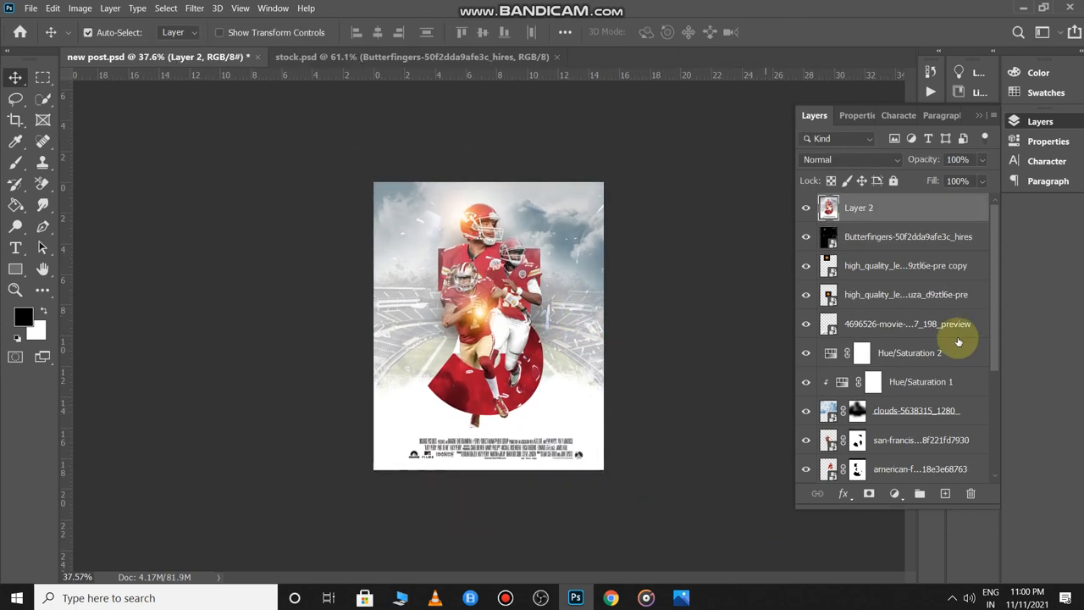
left_click(894, 494)
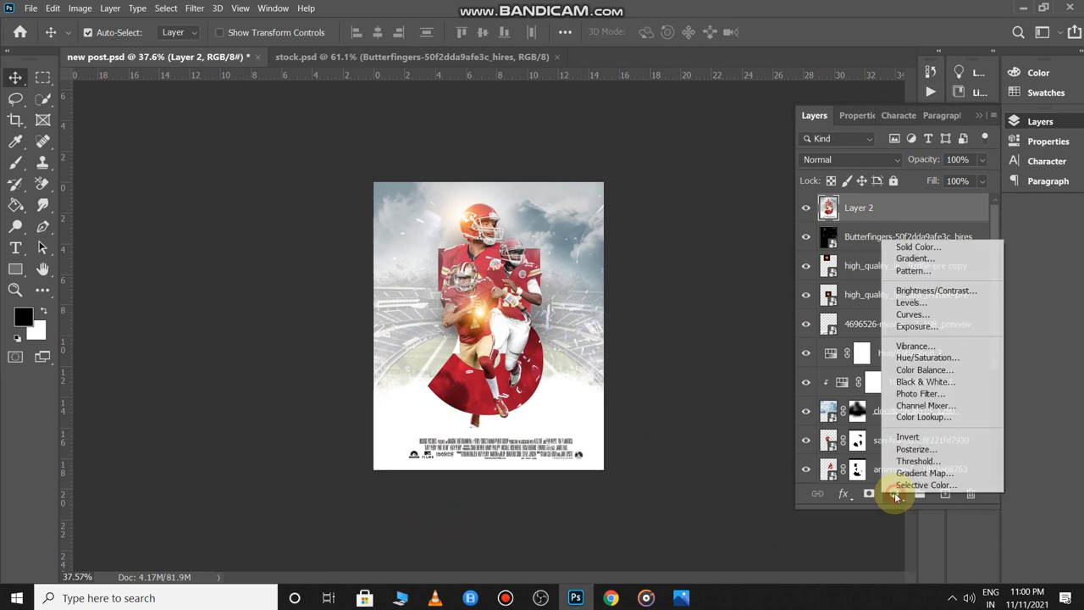
left_click(923, 417)
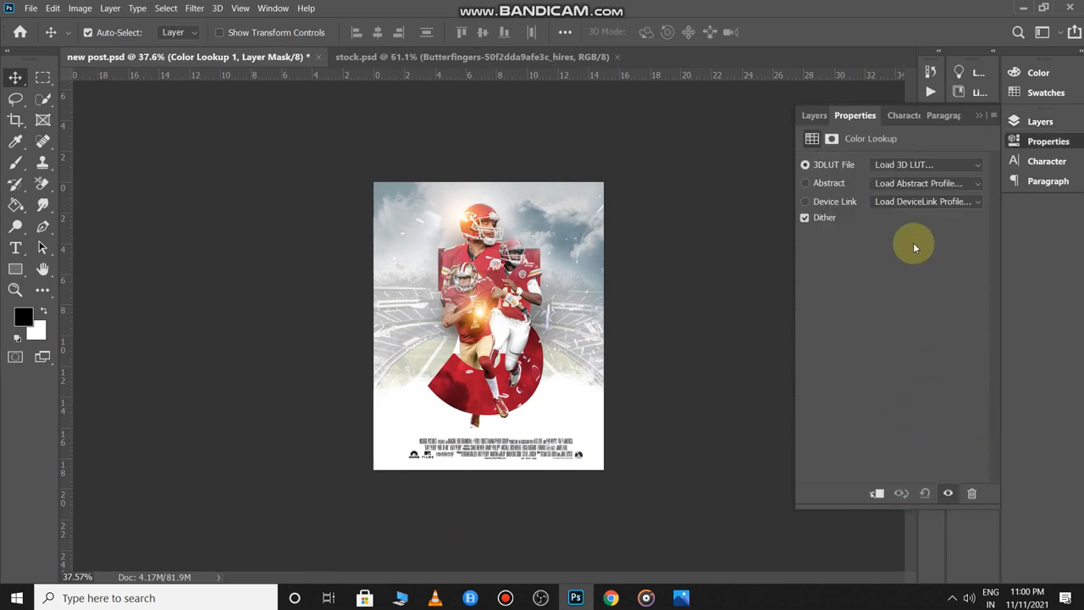
left_click(892, 165)
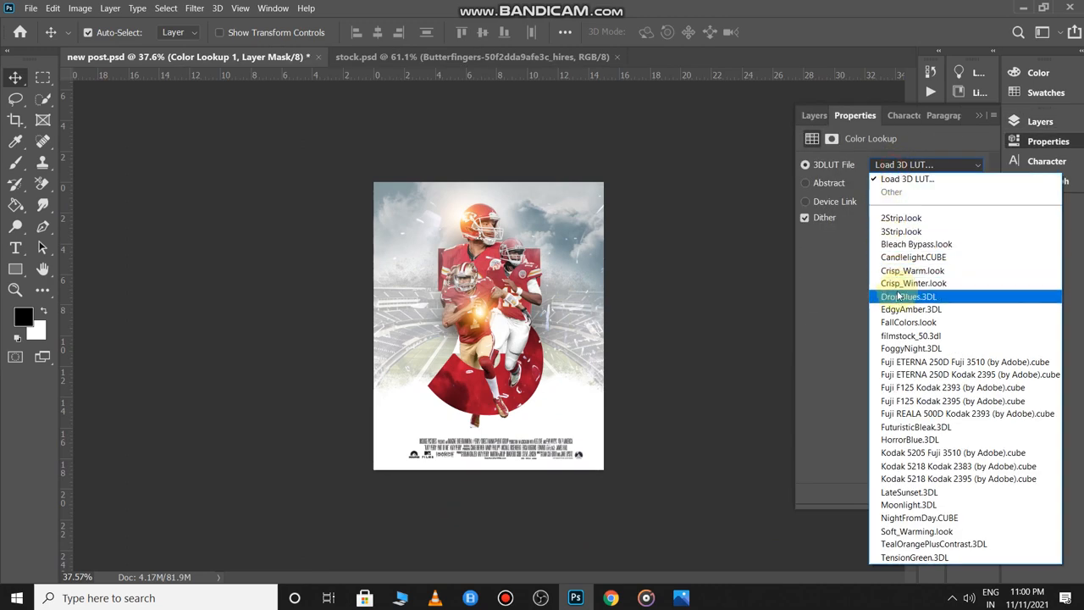
left_click(904, 298)
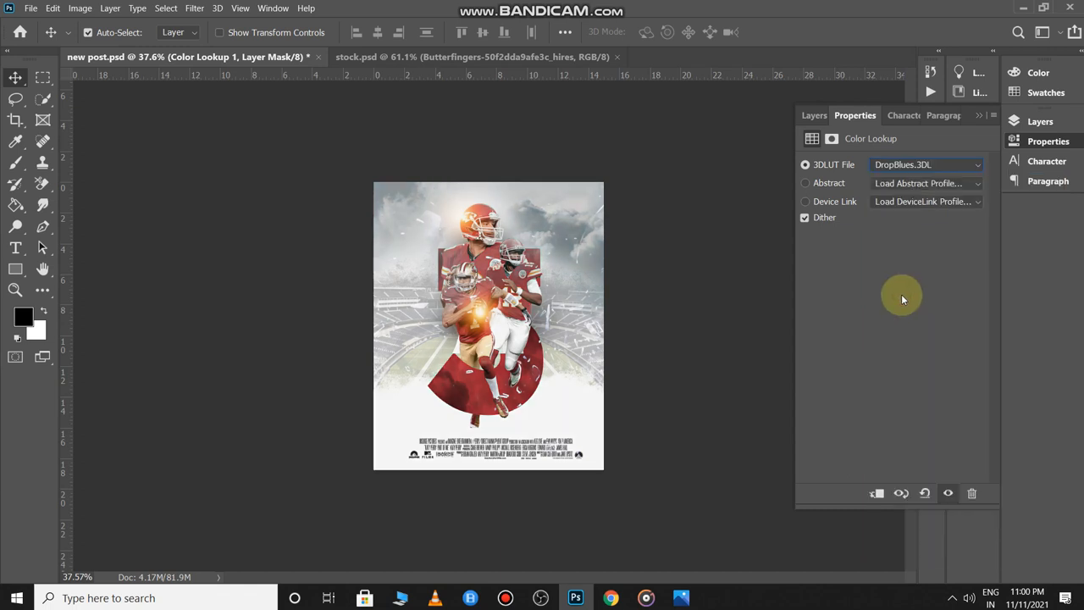
left_click(742, 324)
key("ctrl+plus")
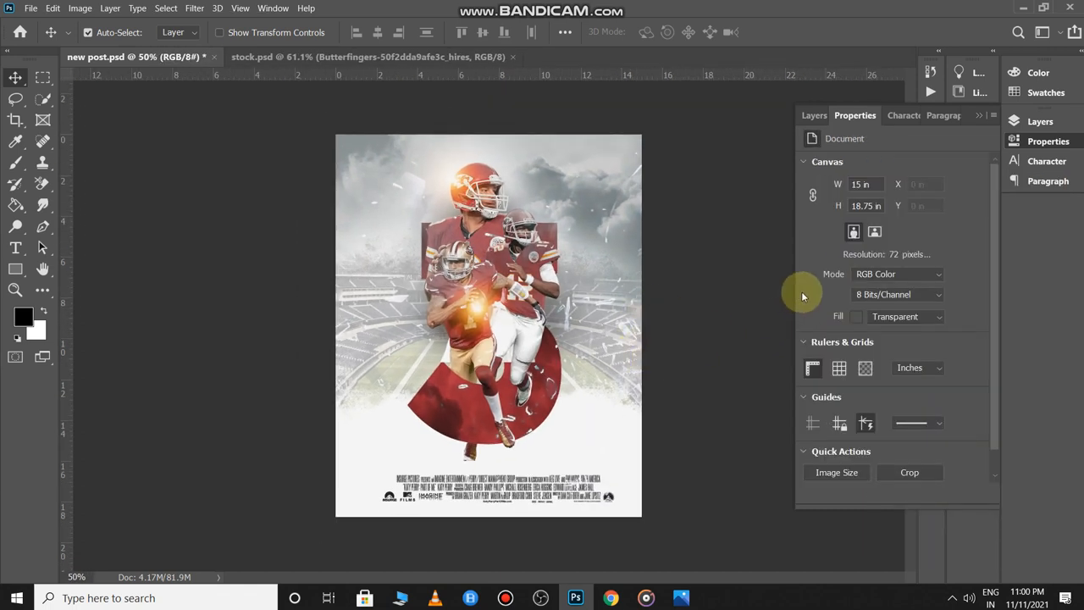
left_click(814, 115)
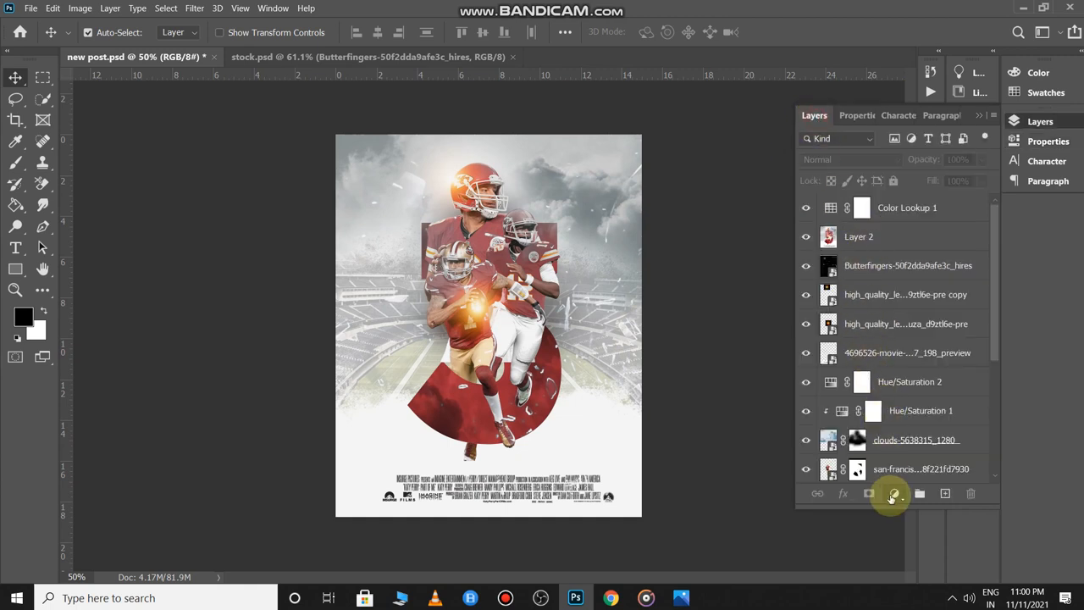
- Add a Hue/Saturation adjustment at Hue +1, Saturation +7
left_click(895, 495)
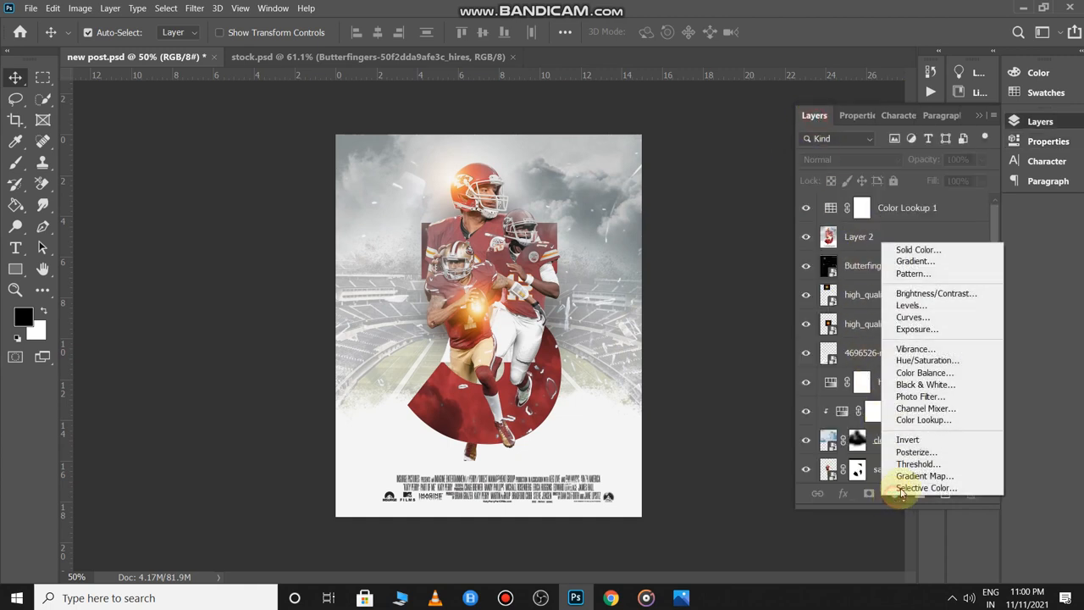
left_click(914, 362)
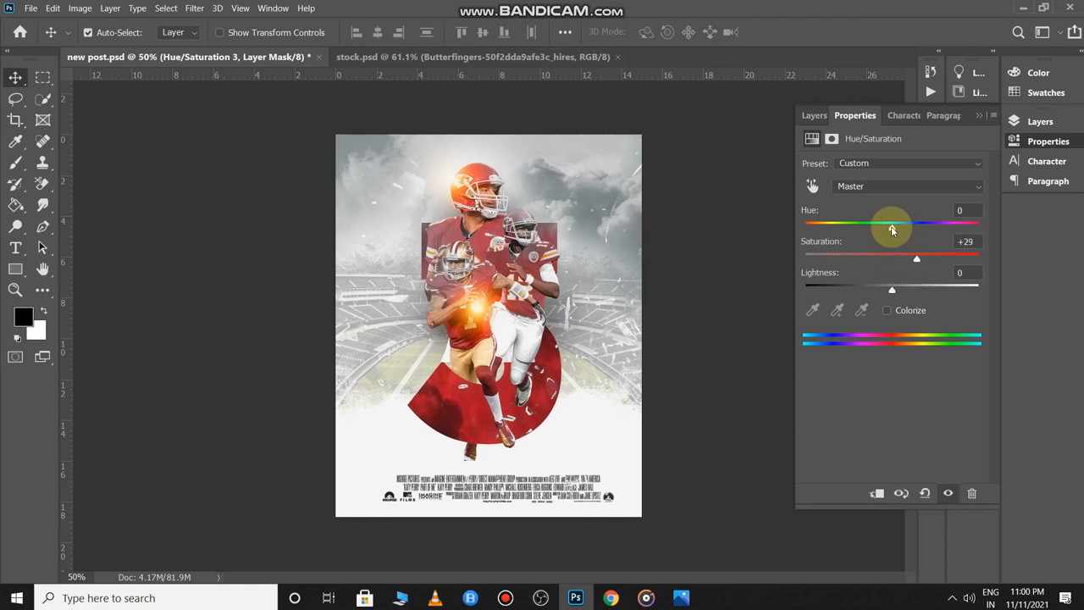
left_click_drag(890, 225, 899, 236)
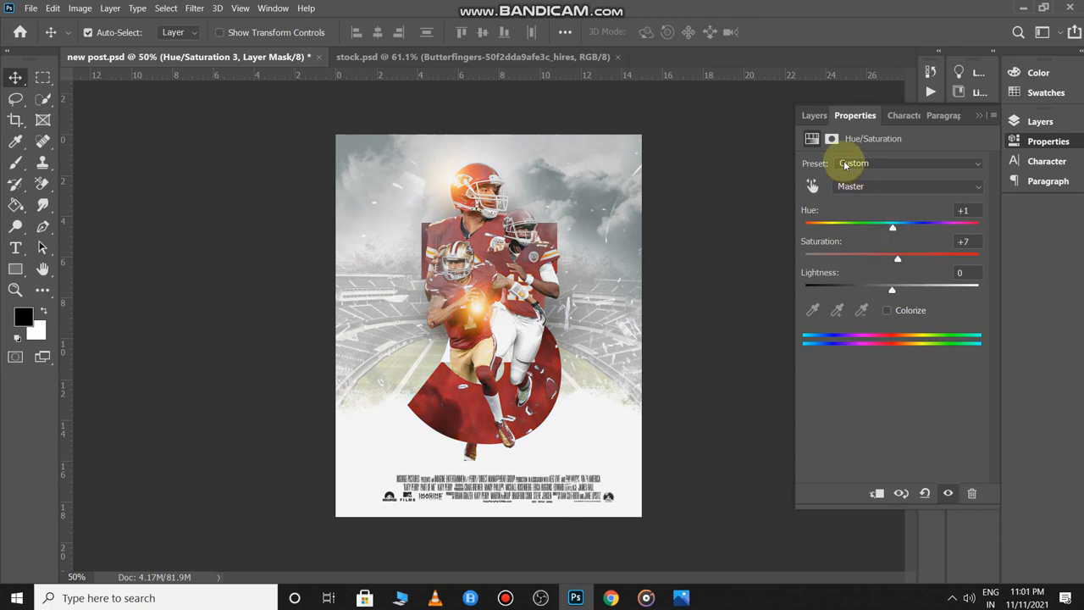
left_click(814, 115)
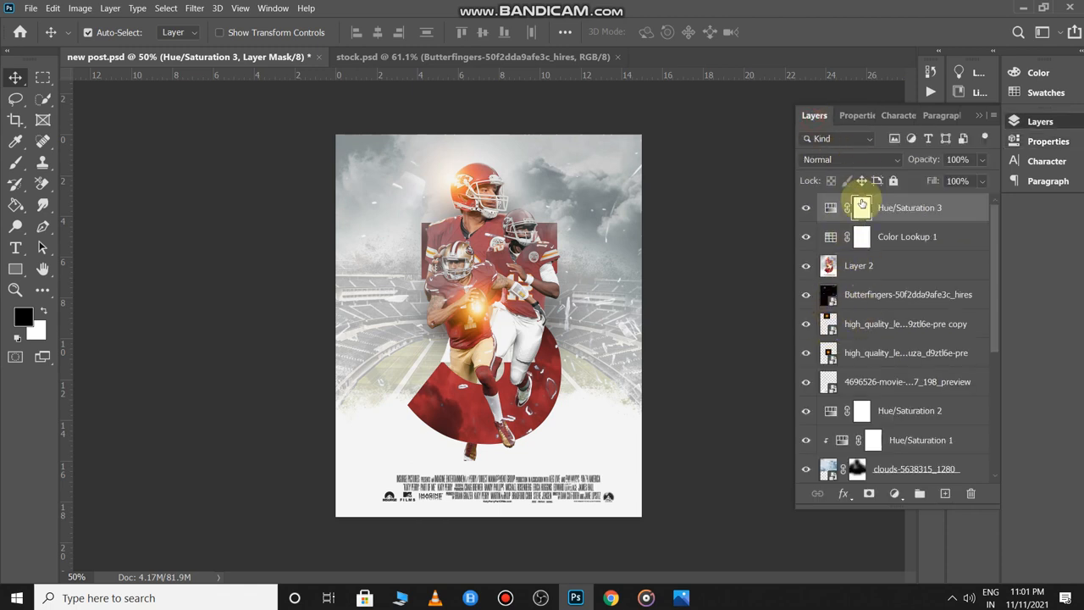
left_click(904, 495)
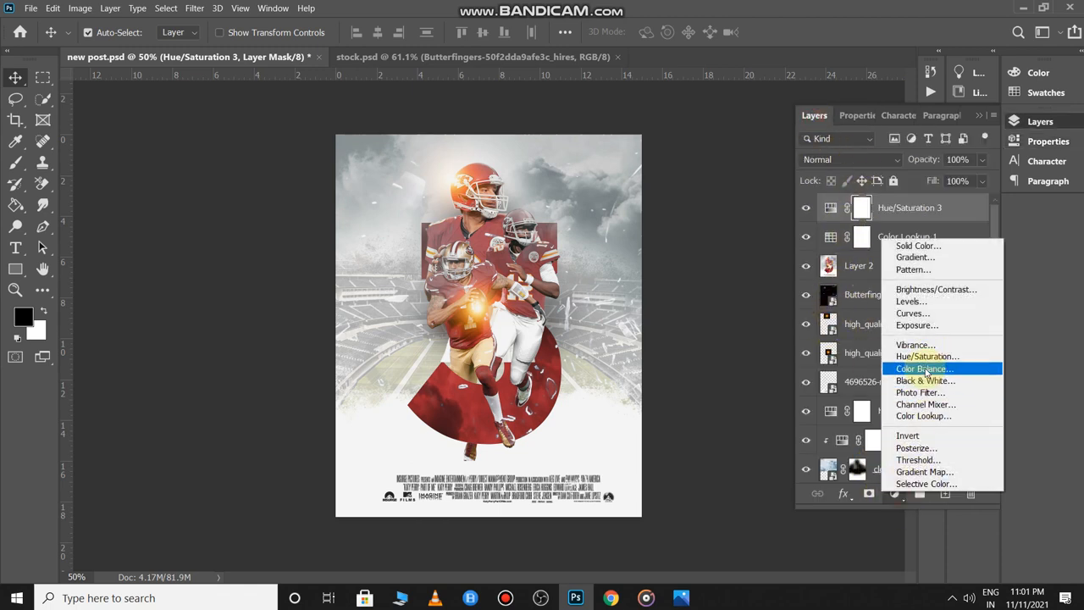
- Add a second Color Lookup layer set to Crisp_Warm.look and lower its opacity to about 75%
left_click(921, 415)
left_click(878, 166)
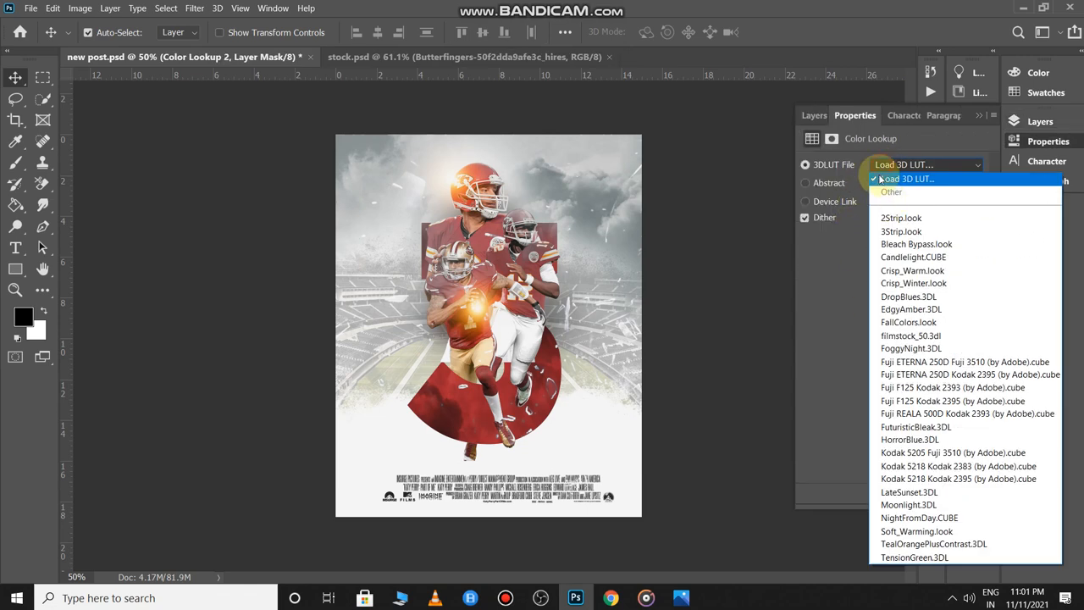
left_click(889, 226)
key("Down")
key("Down")
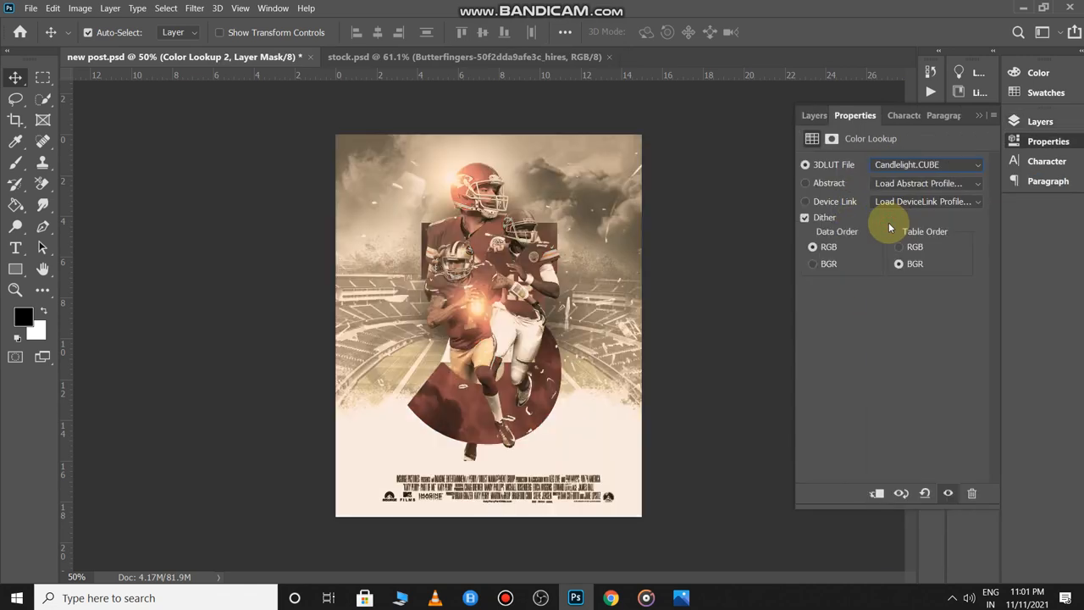
key("Down")
key("Up")
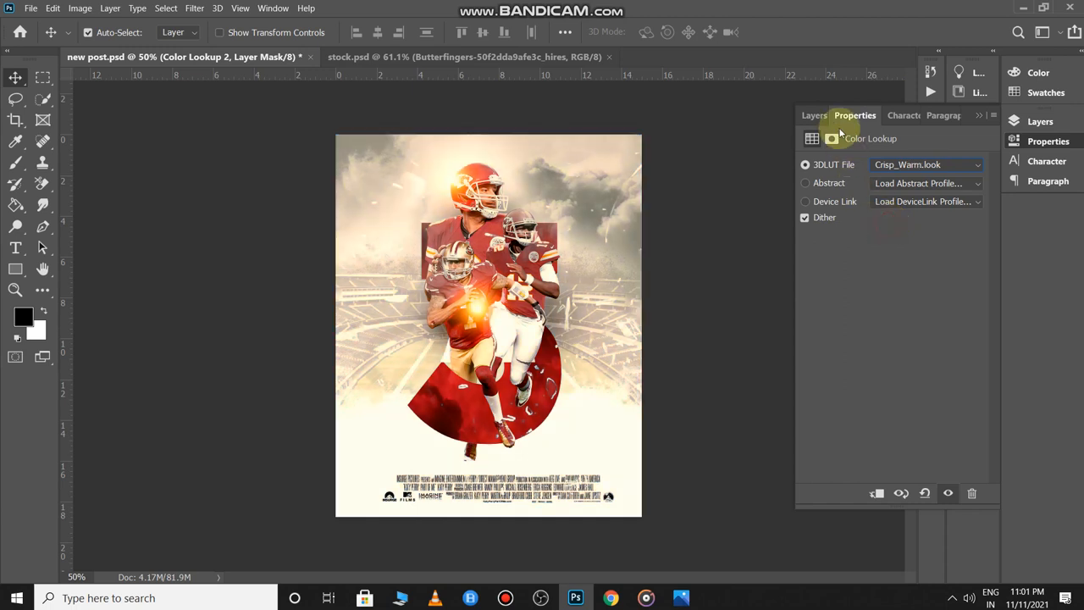
left_click(814, 115)
left_click_drag(917, 162, 898, 163)
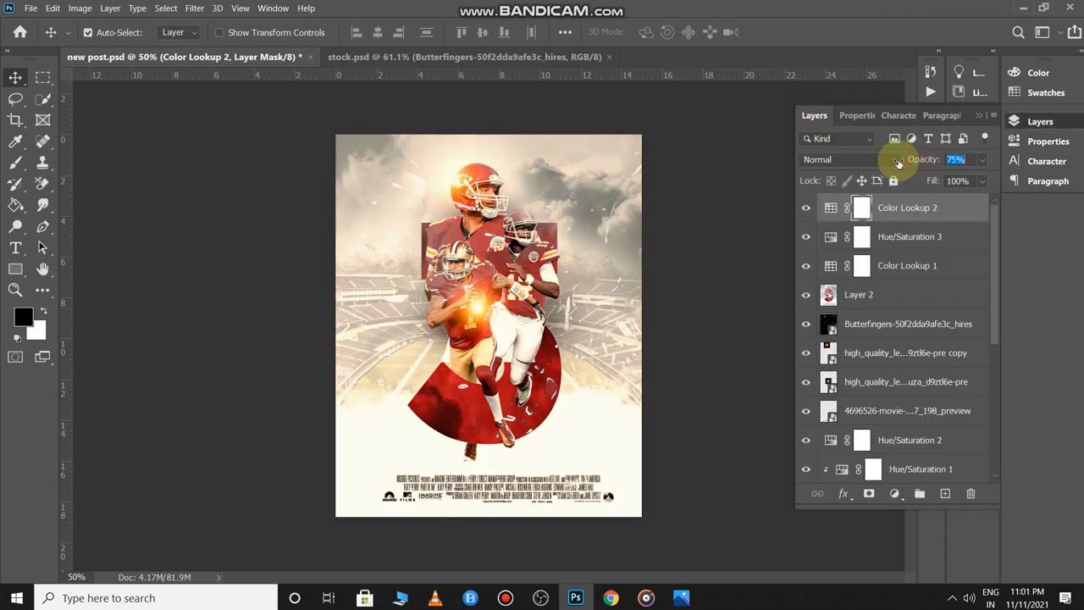